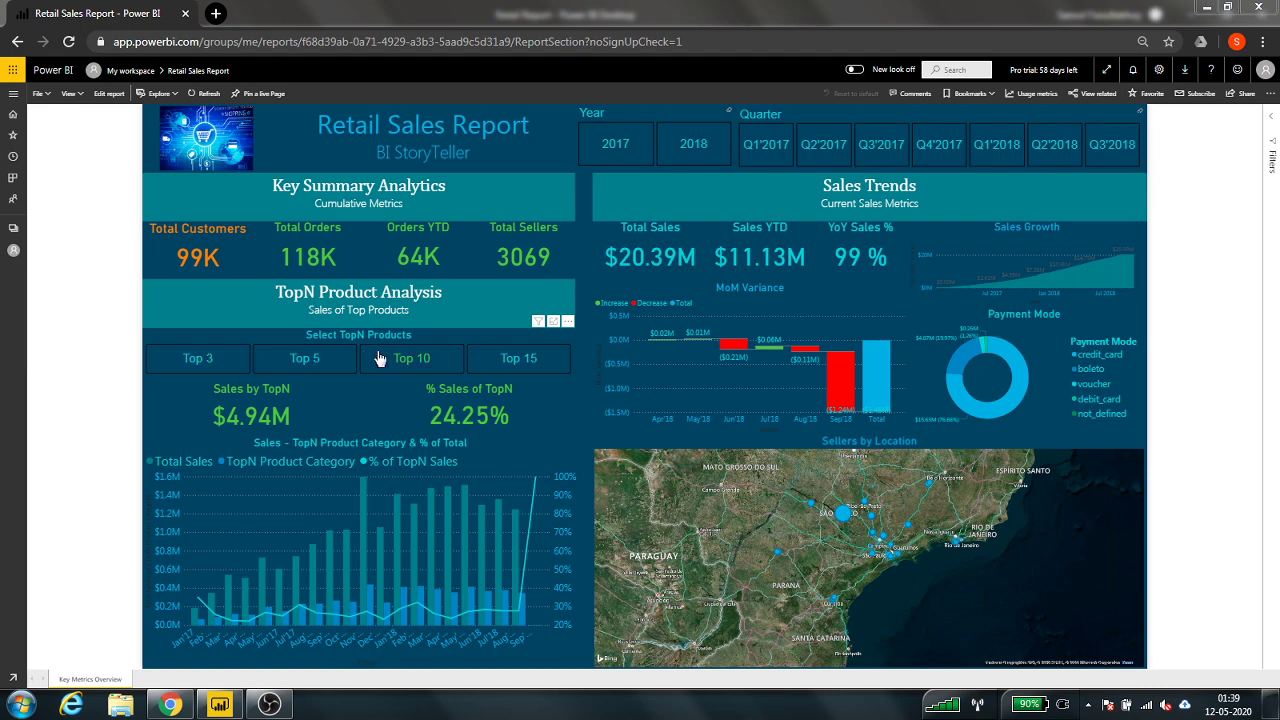
Step: Toggle the TopN slicer between Top 5, Top 10 and Top 5, then return to Power BI Desktop
left_click(310, 360)
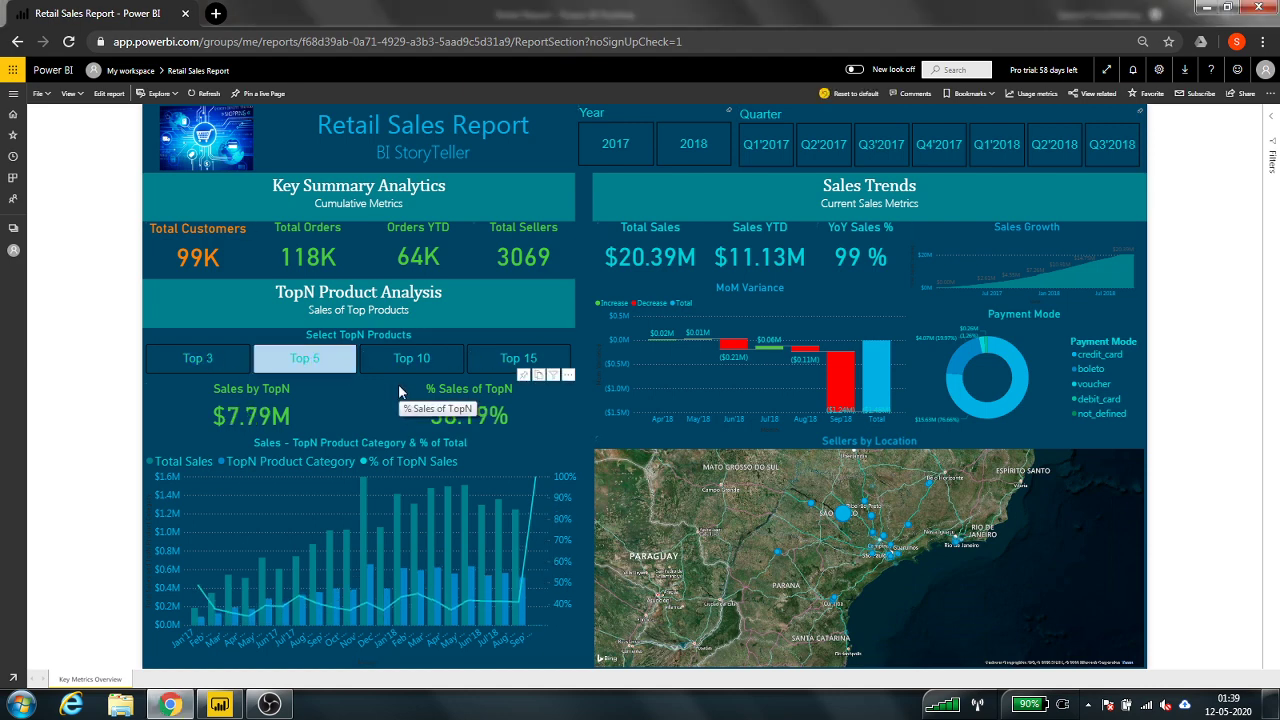
left_click(421, 370)
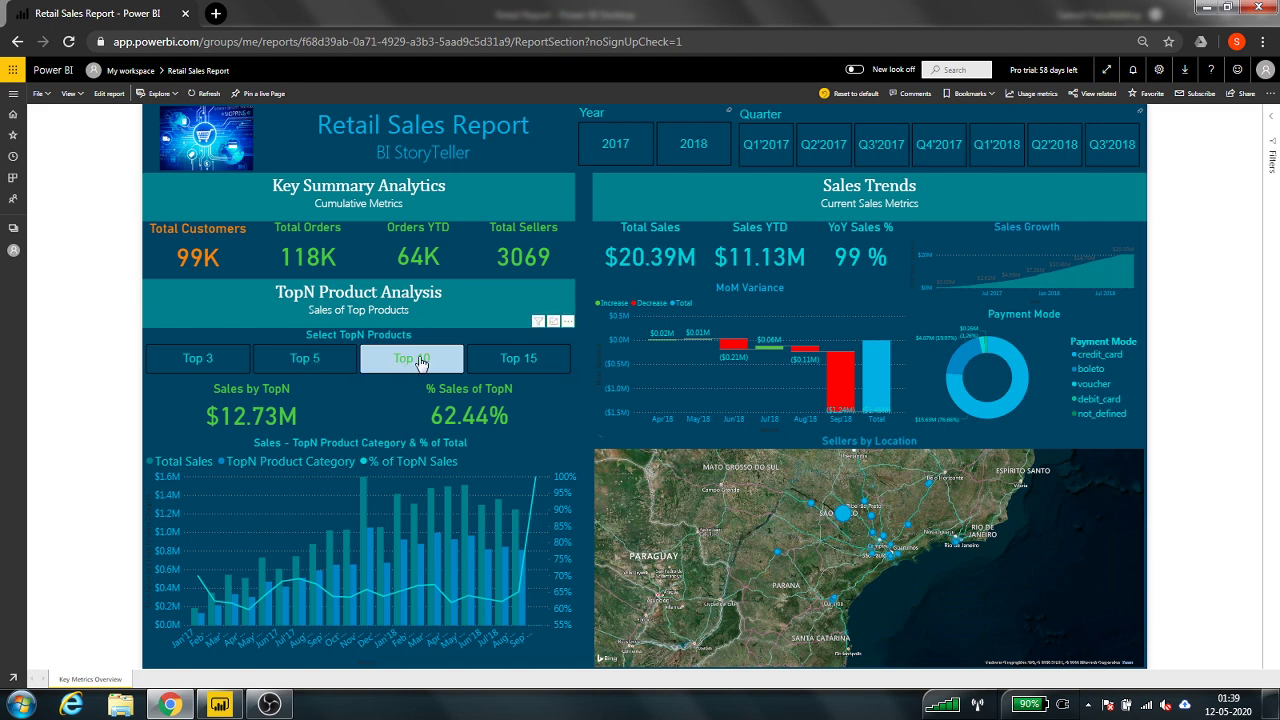
left_click(311, 366)
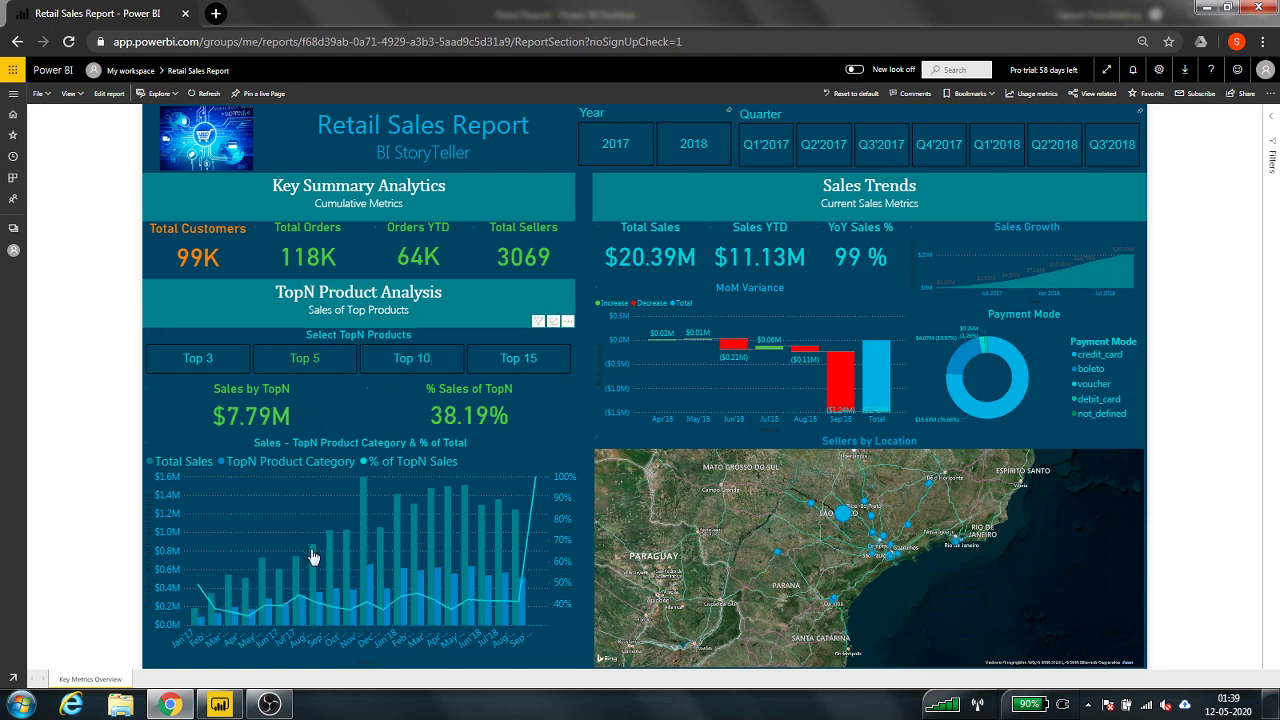
left_click(220, 705)
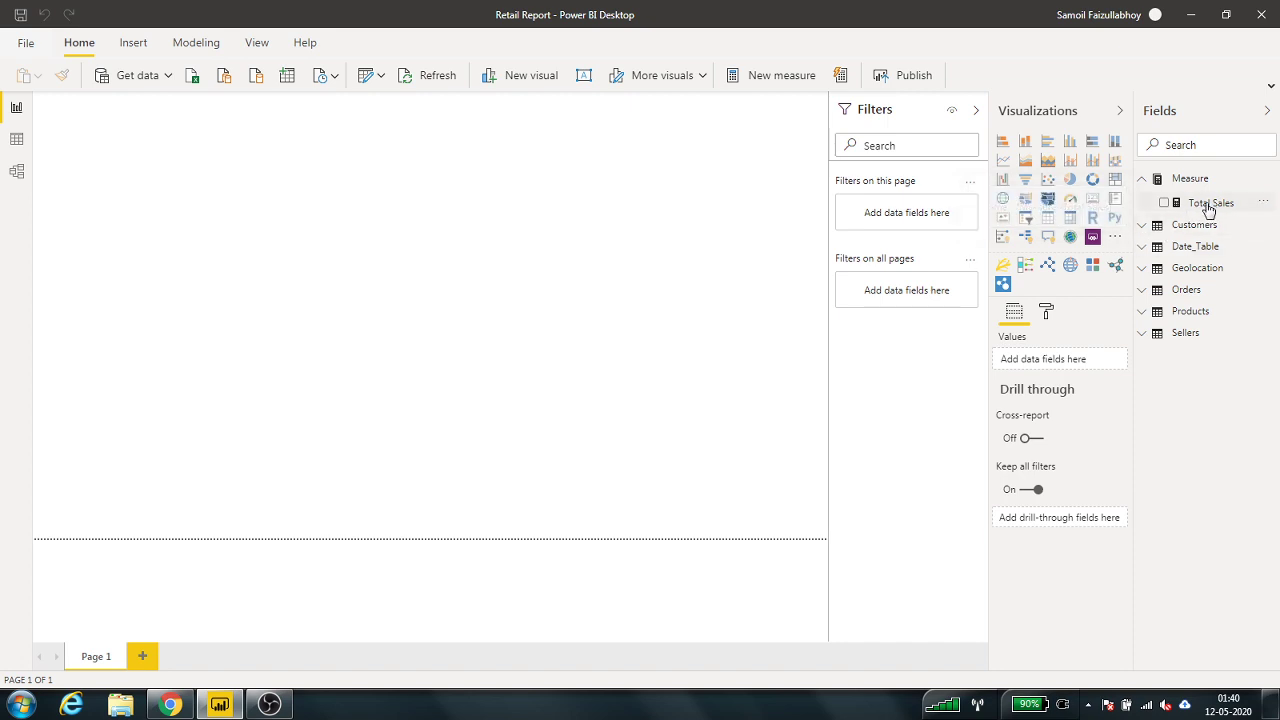
Step: Chart Total Sales by Product Category and stretch the column chart left and right across the page
left_click_drag(1209, 205, 574, 271)
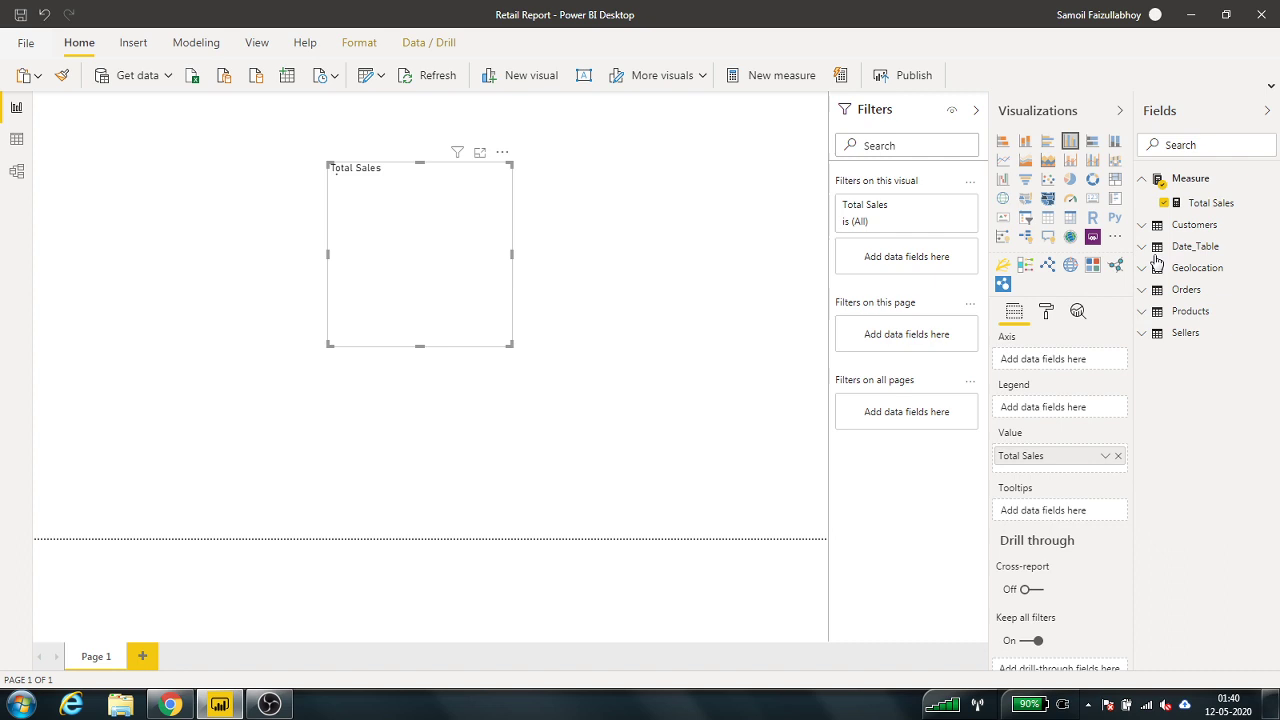
left_click(1145, 335)
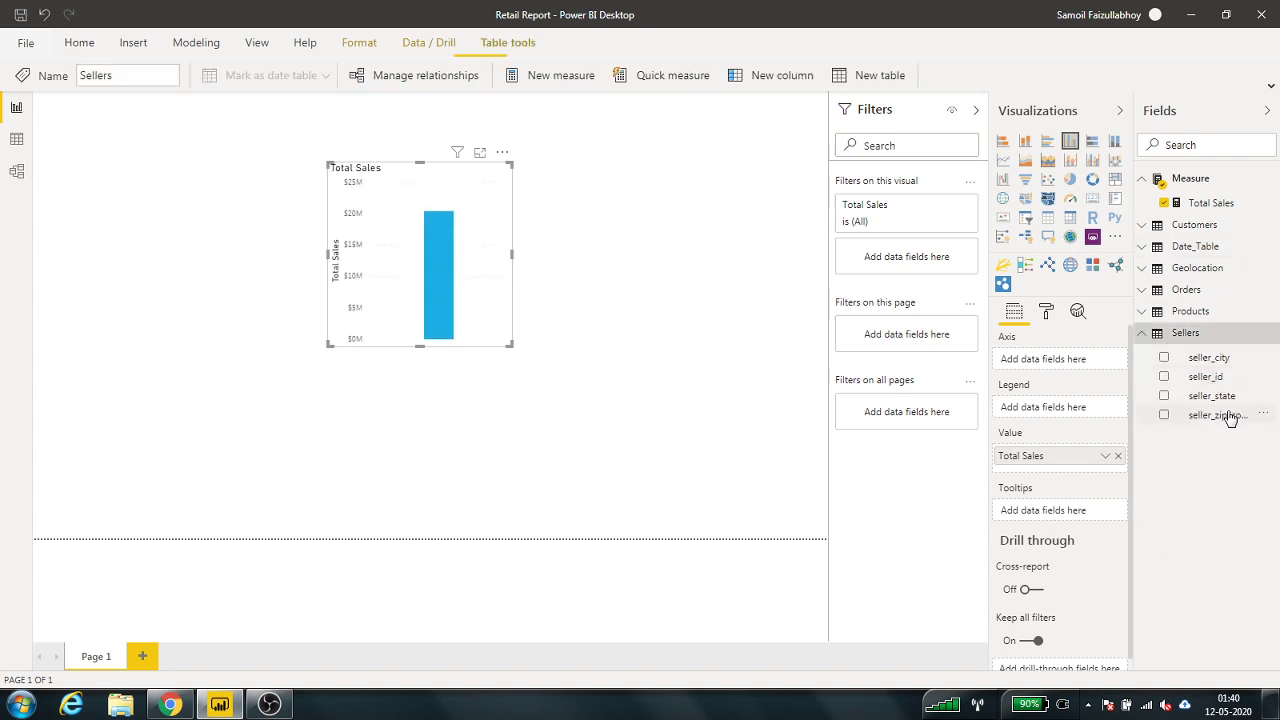
left_click(1143, 333)
left_click(1143, 311)
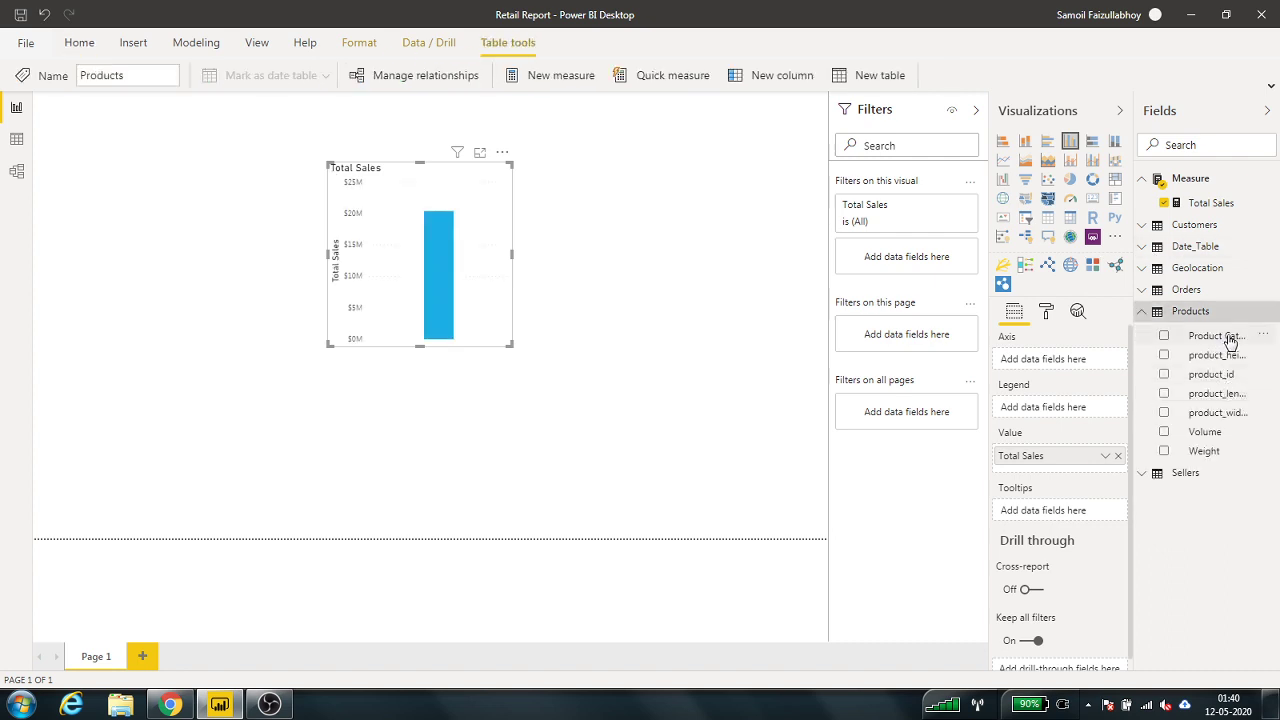
left_click_drag(1216, 336, 408, 277)
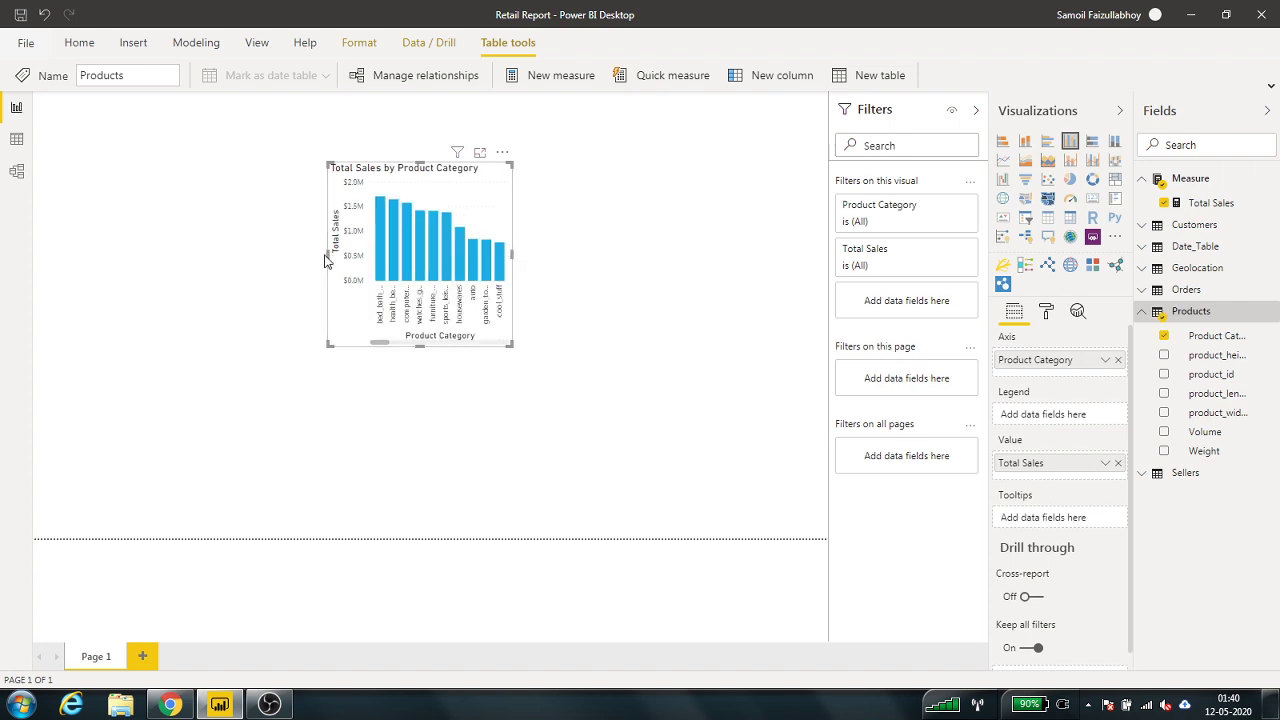
left_click_drag(326, 254, 69, 254)
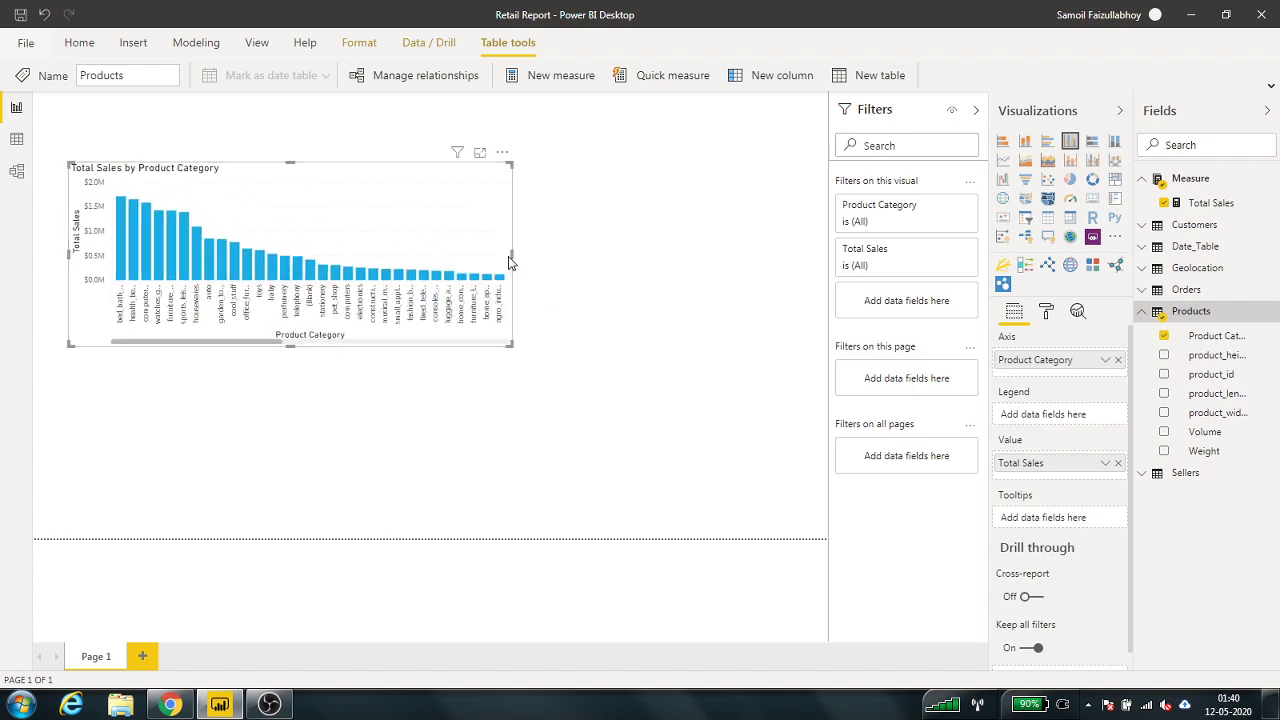
left_click_drag(510, 254, 678, 256)
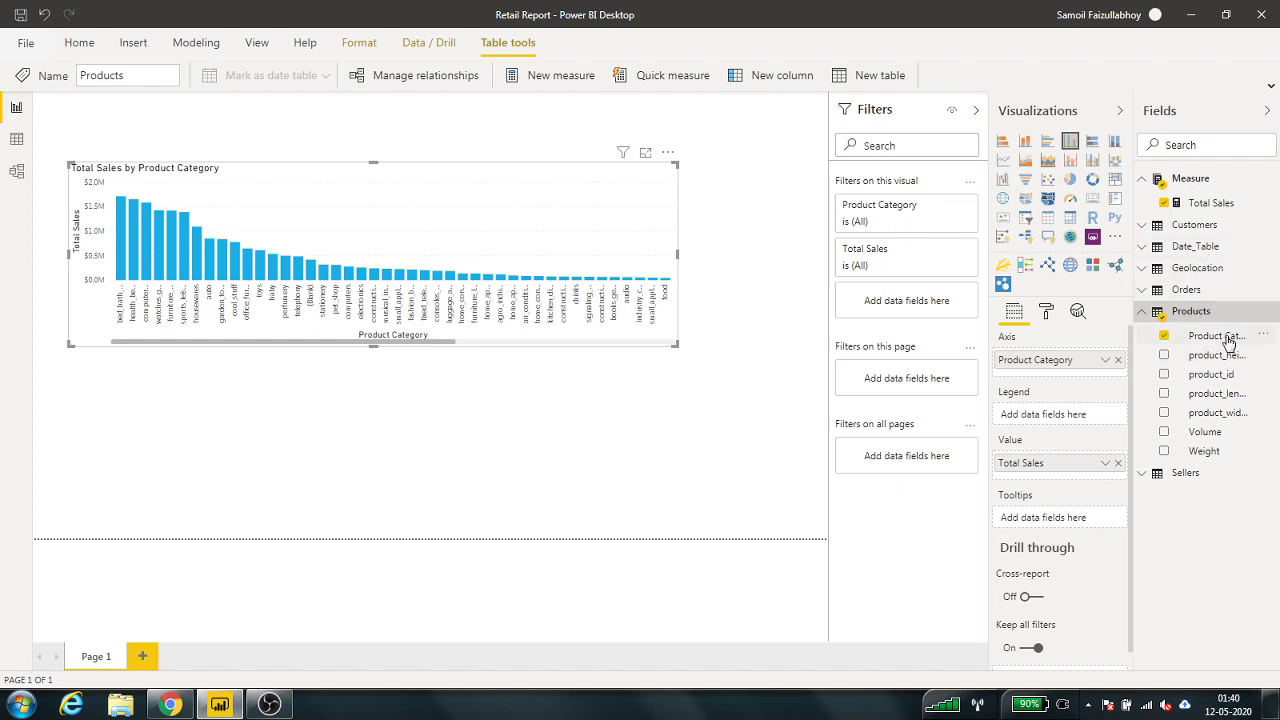
left_click_drag(1222, 336, 1185, 336)
Step: Filter the chart's Product Category to Top 10 by Total Sales
left_click(947, 205)
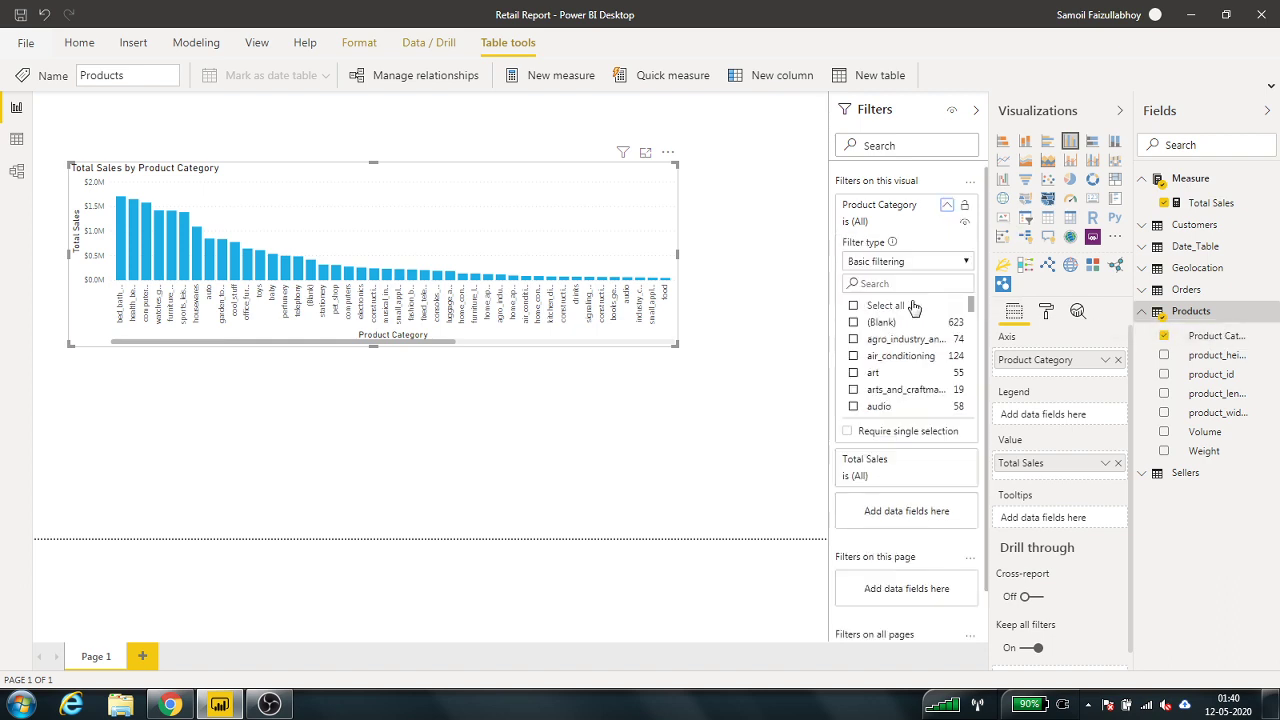
left_click(962, 262)
left_click(895, 338)
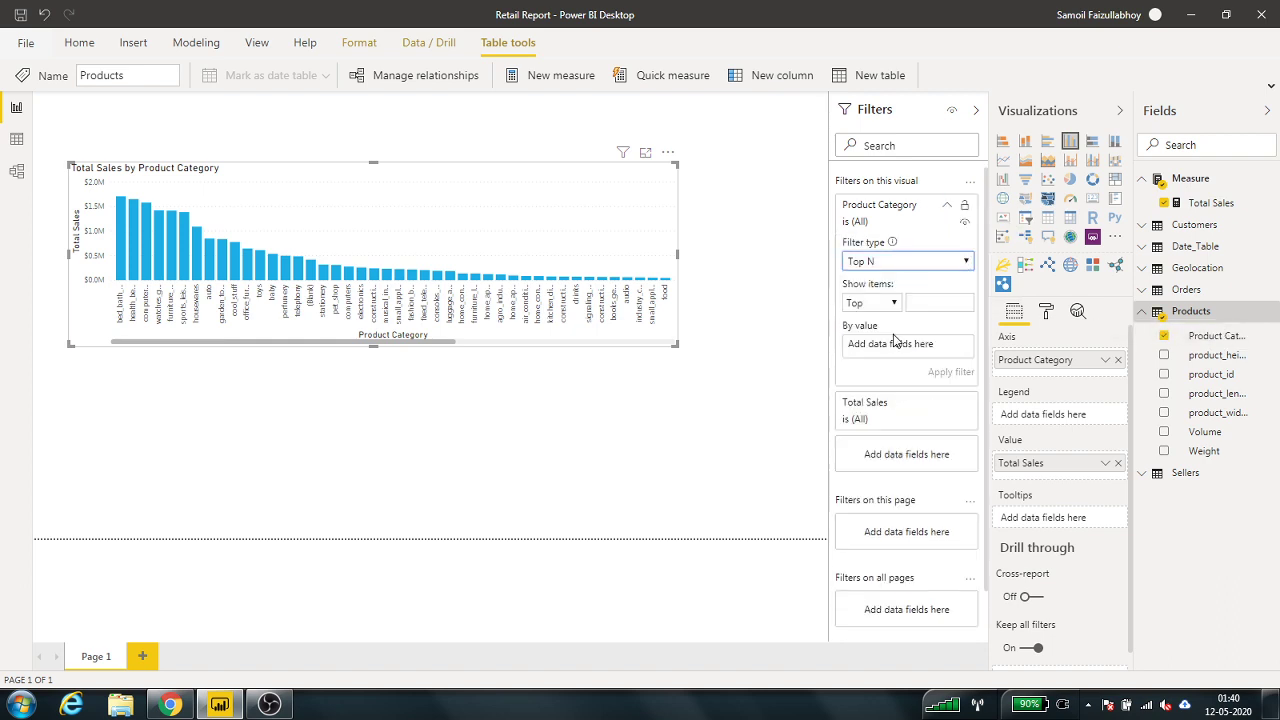
left_click(930, 305)
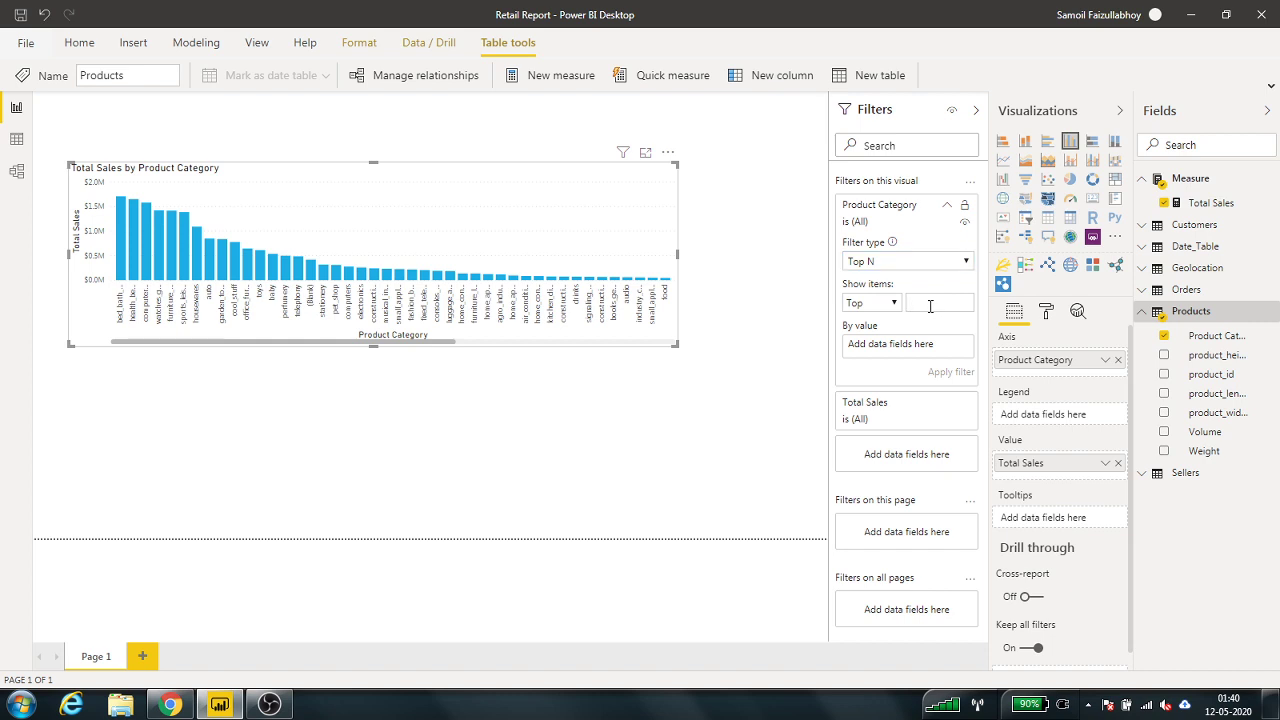
type("10")
left_click_drag(1208, 203, 913, 350)
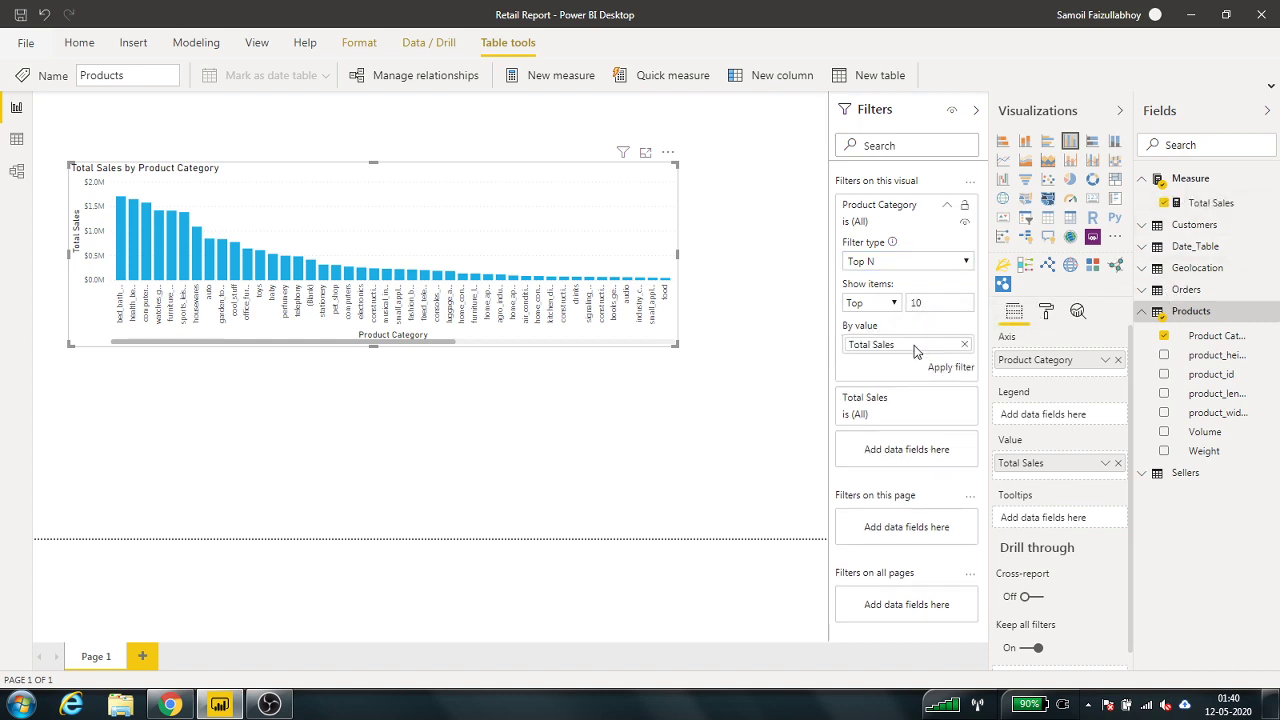
left_click(953, 367)
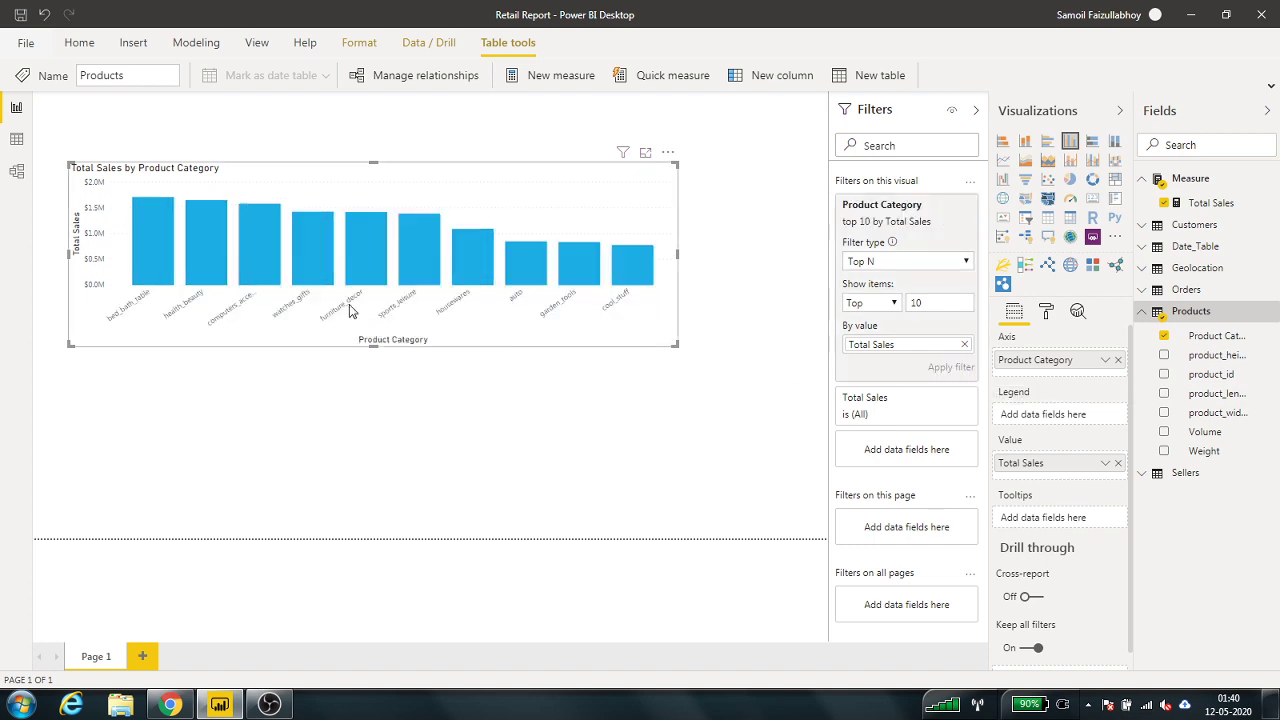
Step: Change the Top N filter to 5, then delete the chart
double_click(917, 301)
type("5")
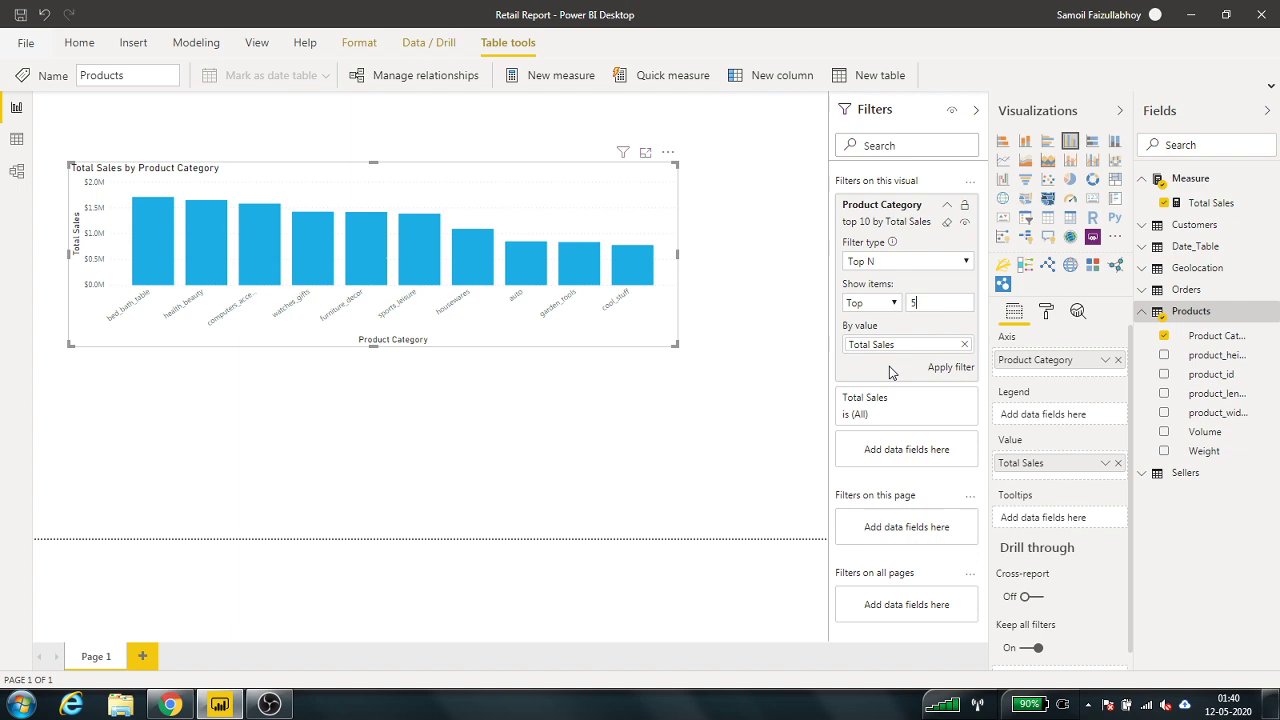
left_click(950, 367)
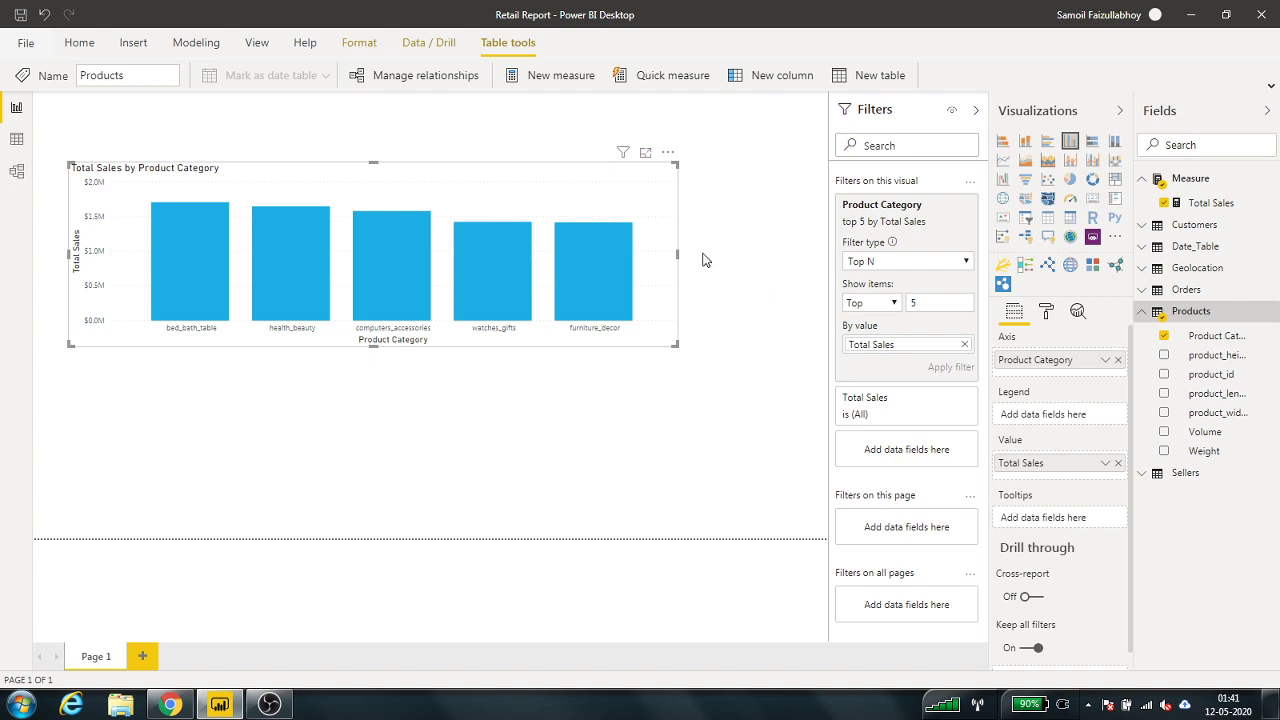
key("Delete")
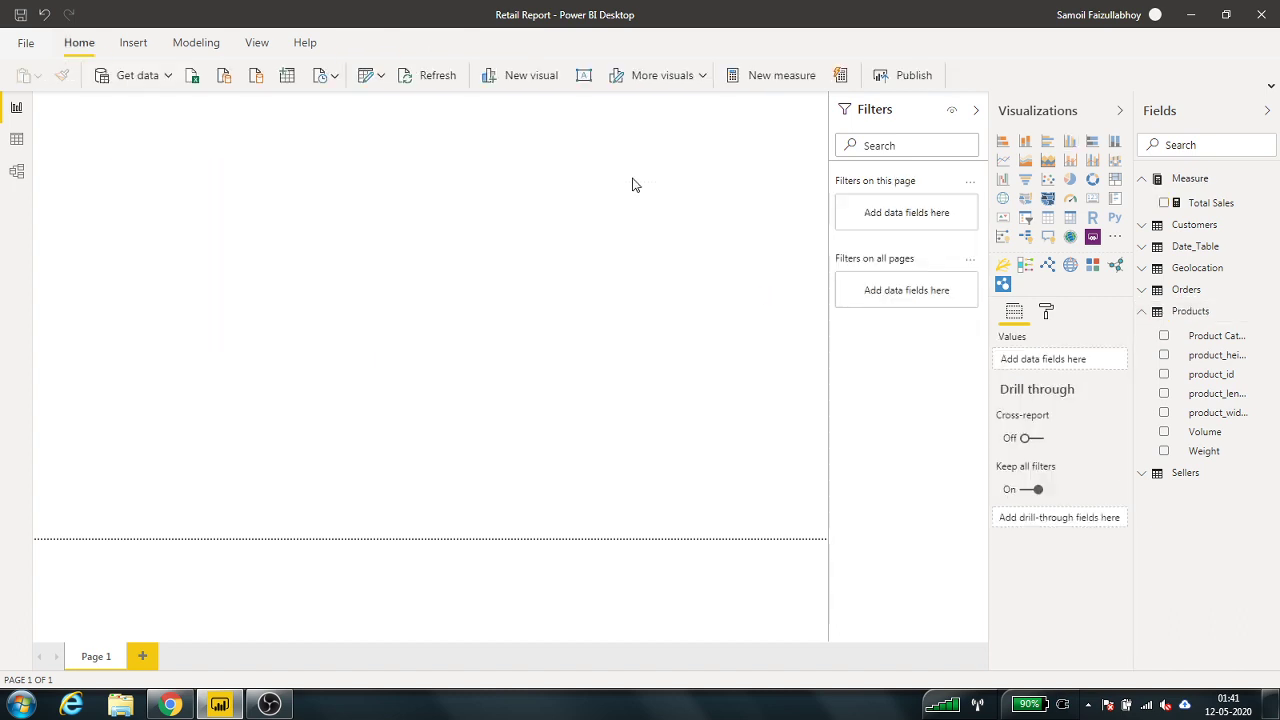
Step: Collapse Products and launch Enter data from the Home ribbon
left_click(1143, 313)
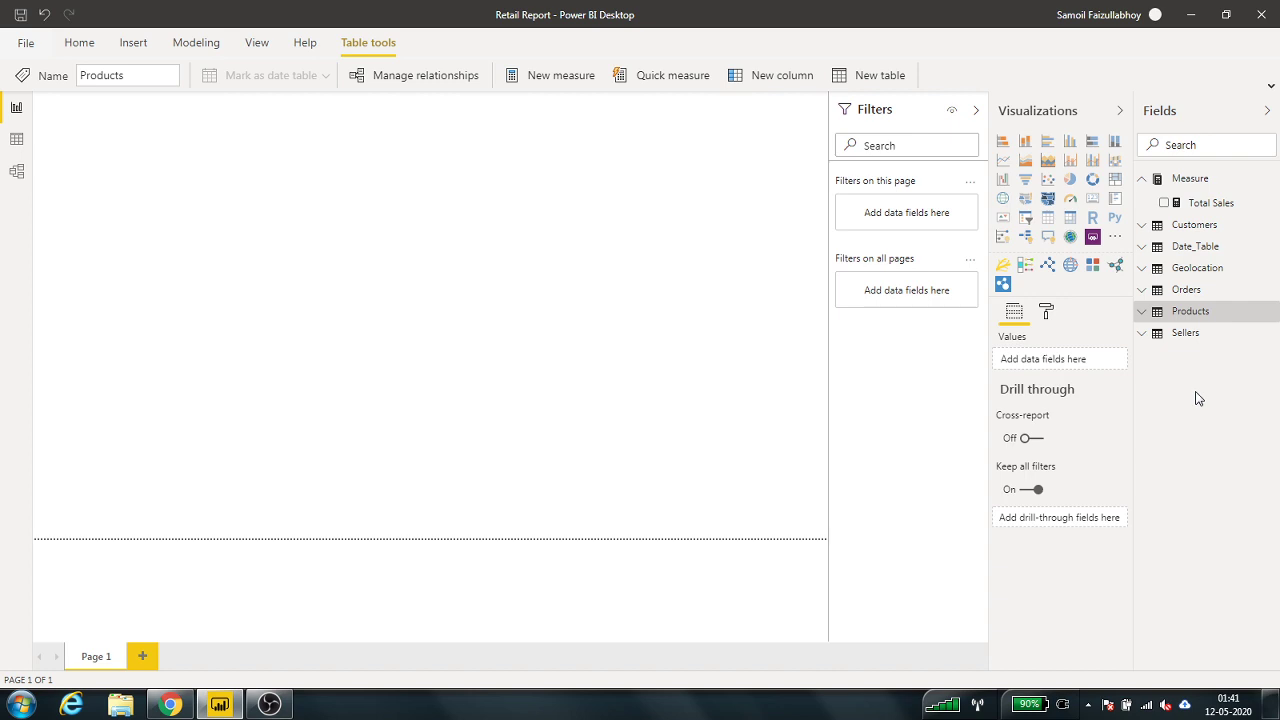
left_click(82, 42)
left_click(287, 77)
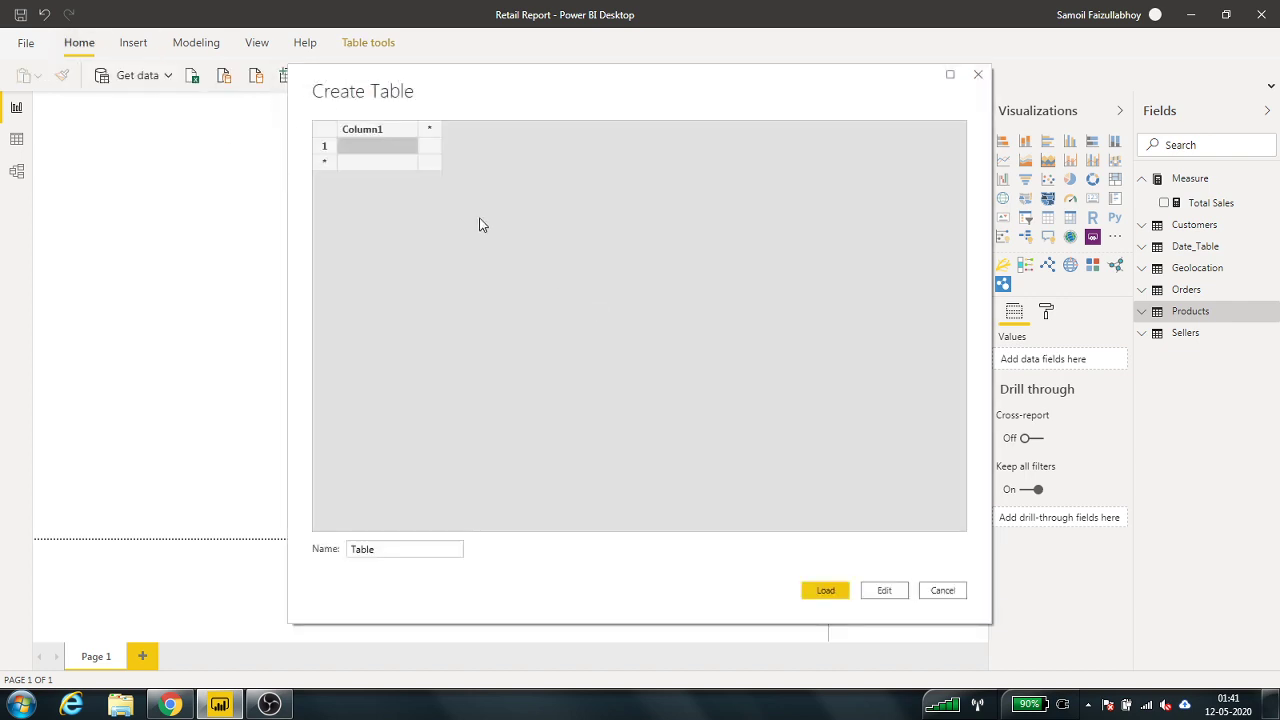
Step: Name the three columns Value, TopN and Index
left_click(390, 129)
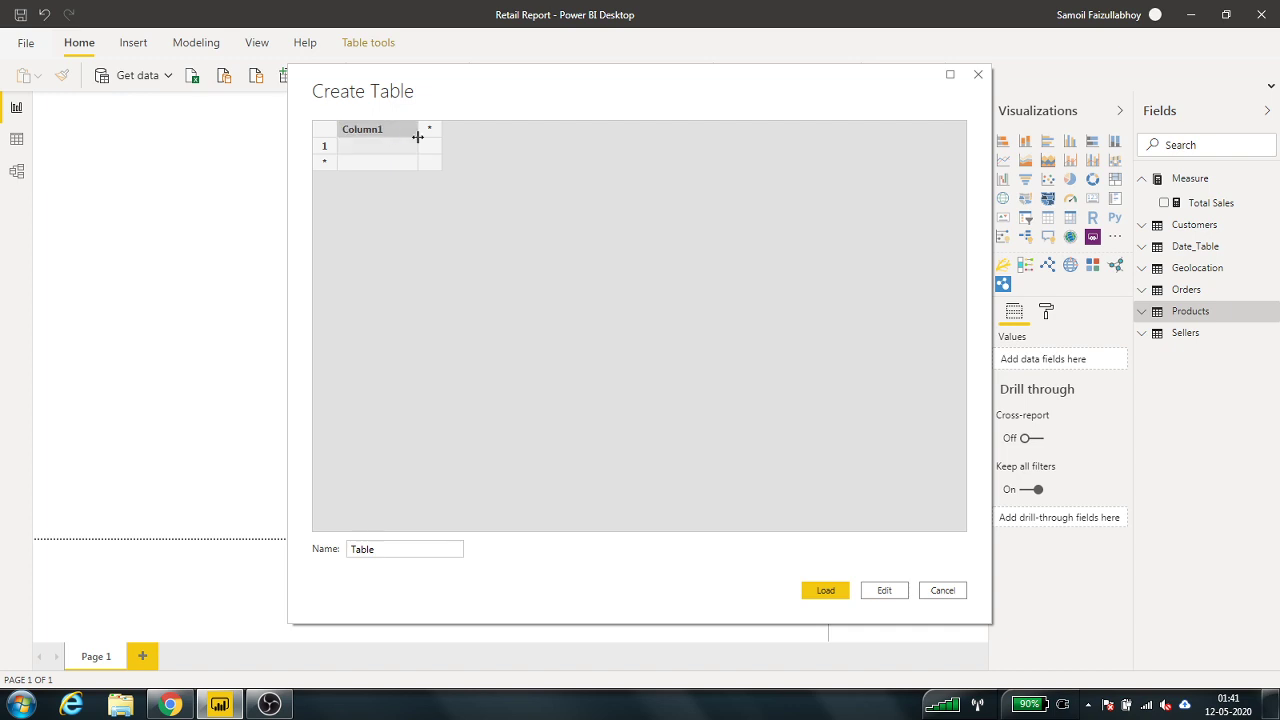
type("Valu")
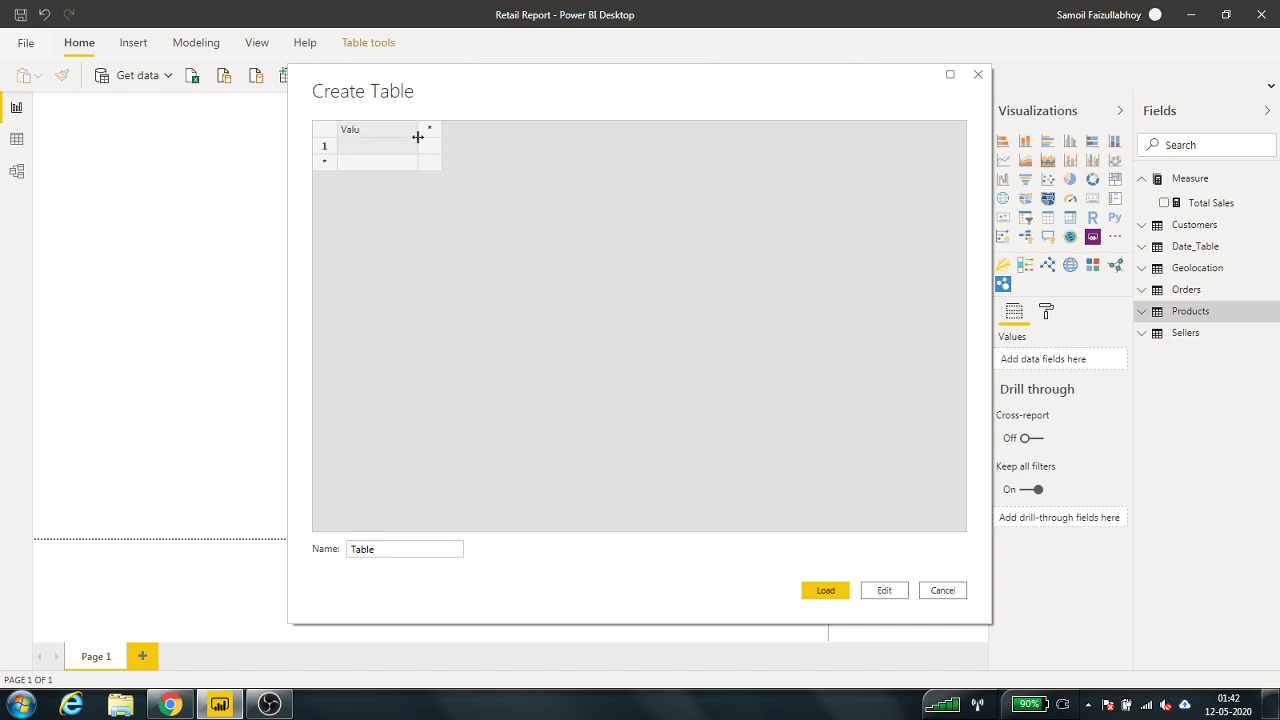
type("e")
left_click(434, 135)
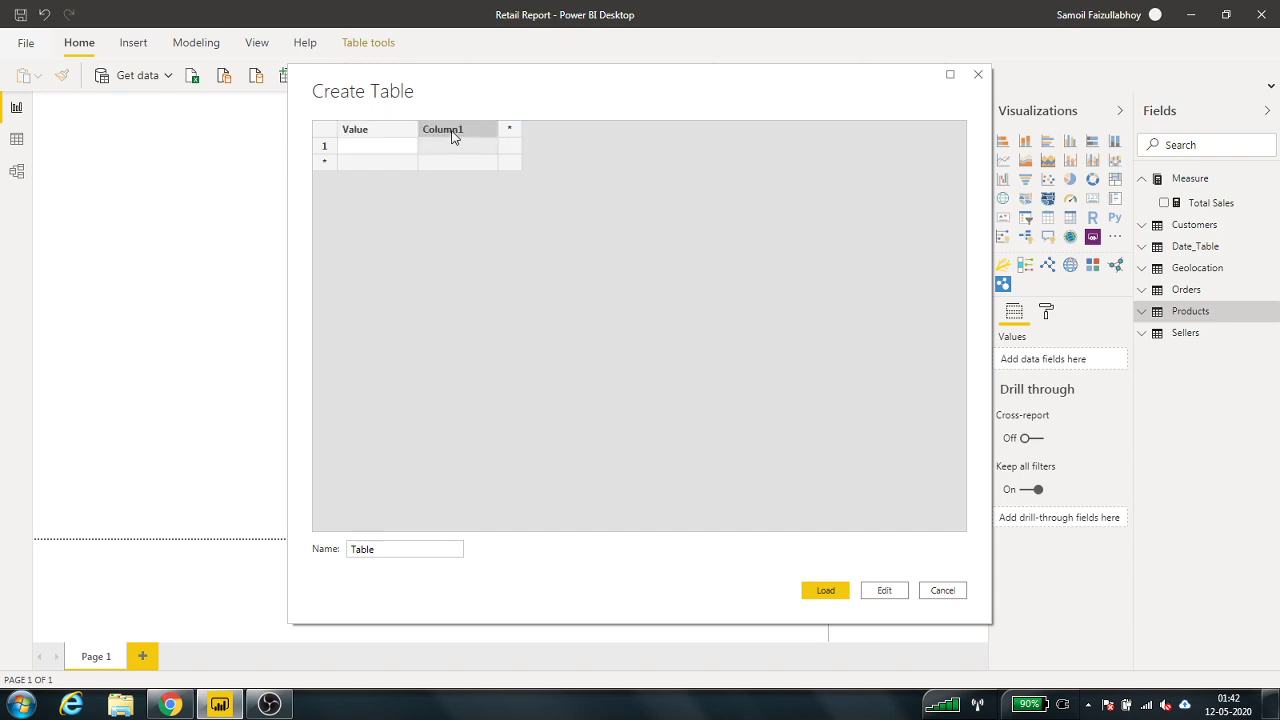
double_click(451, 136)
type("TopN")
double_click(509, 130)
key("BackSpace")
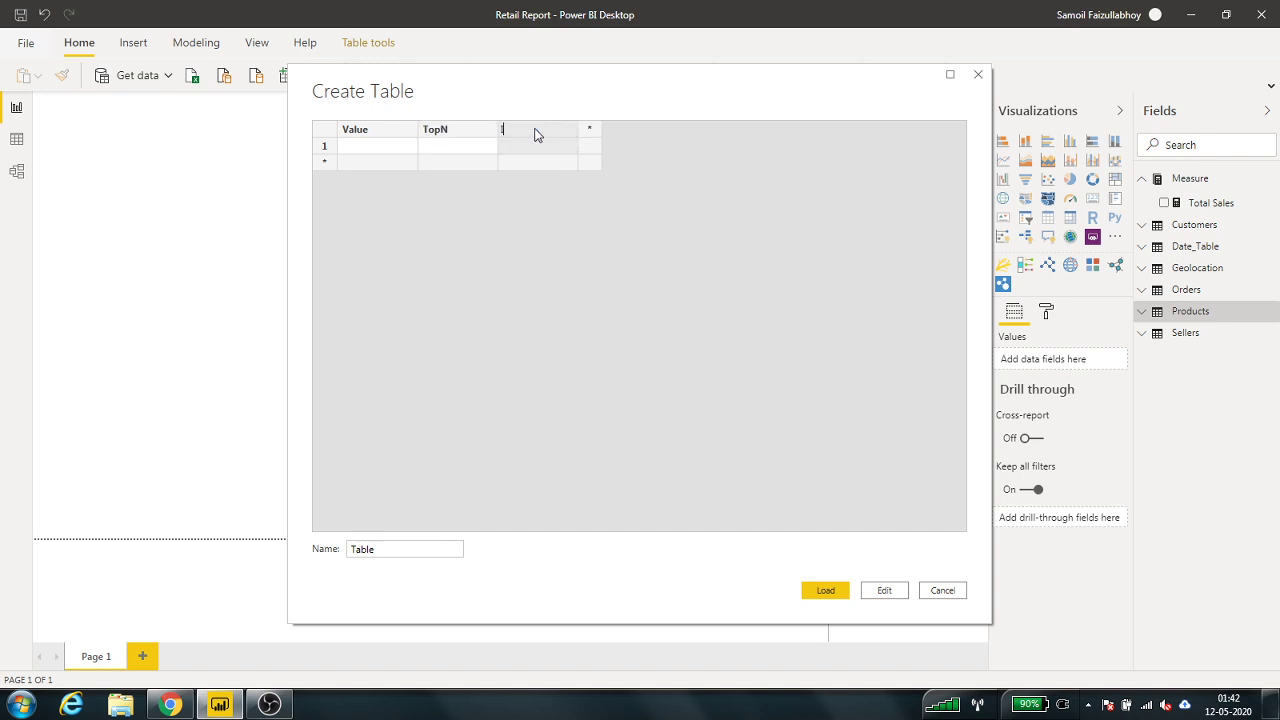
type("Index")
left_click(388, 147)
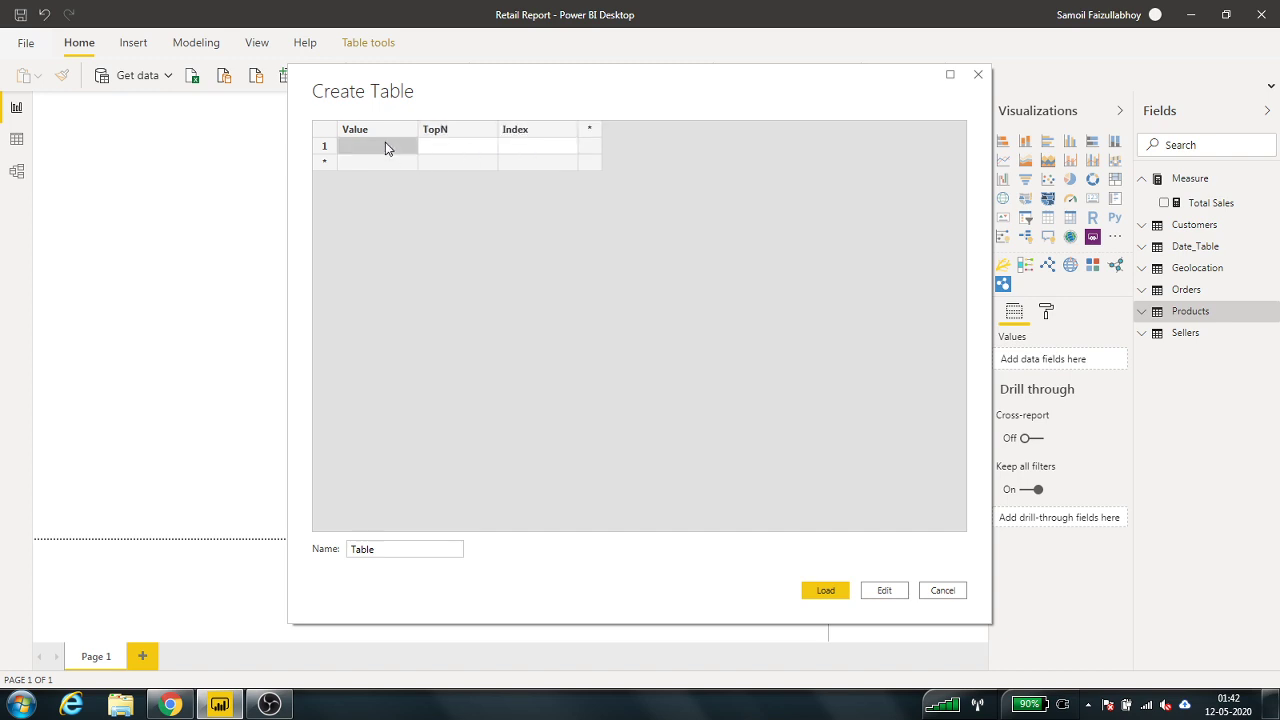
Step: Enter Value rows 3, 5, 10 and 15
type("3")
left_click(385, 161)
type("5")
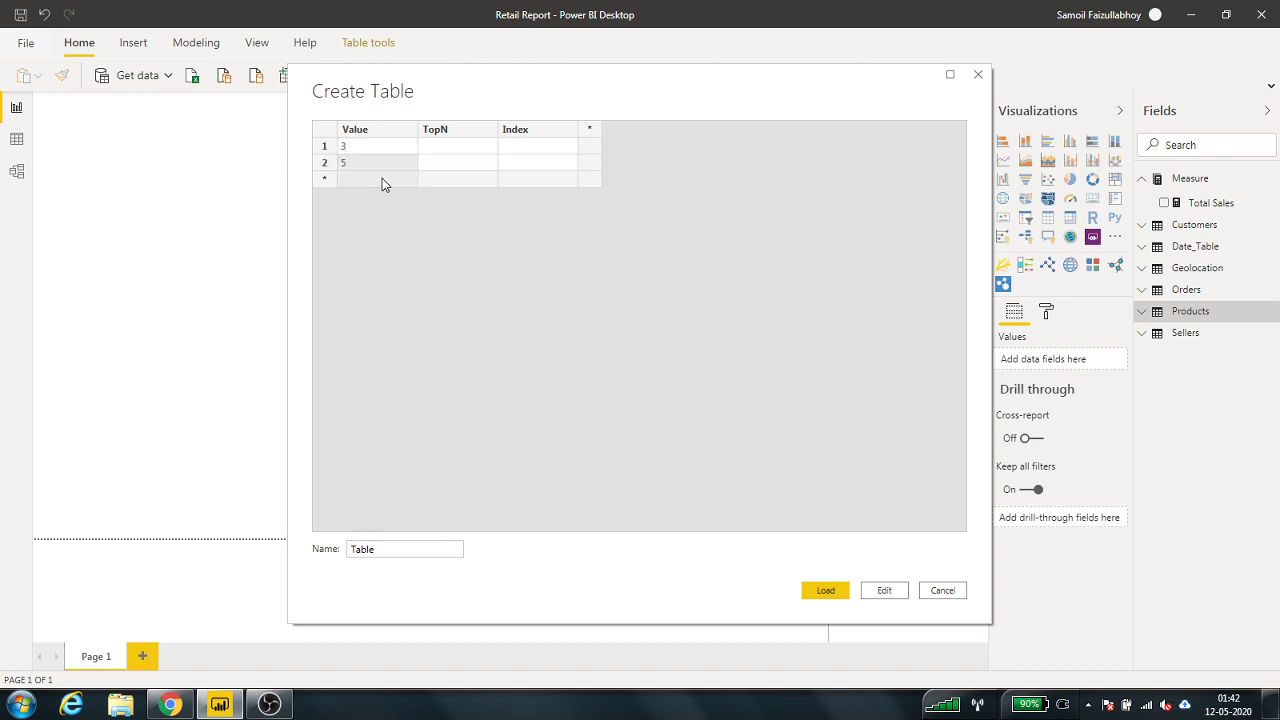
left_click(382, 178)
type("10")
left_click(378, 197)
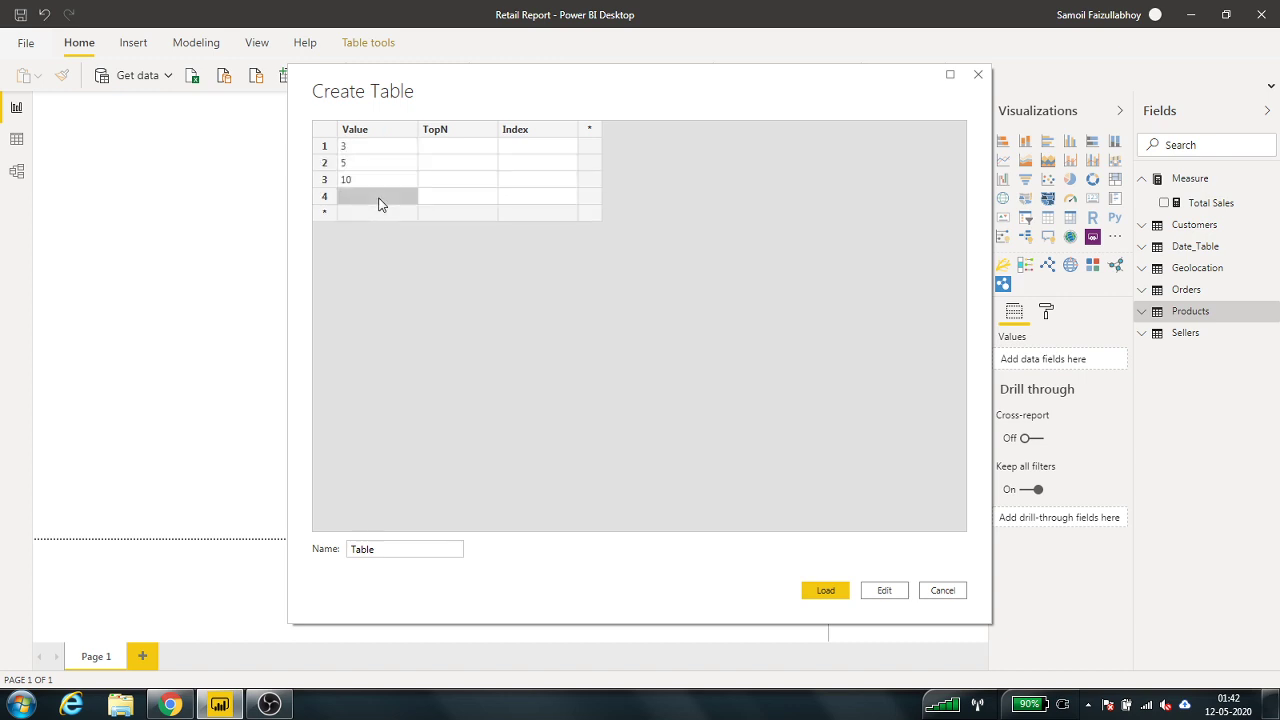
type("15")
Step: Fill the TopN labels for the Top 3, Top 5, Top 10 and Top 15 rows
left_click(460, 148)
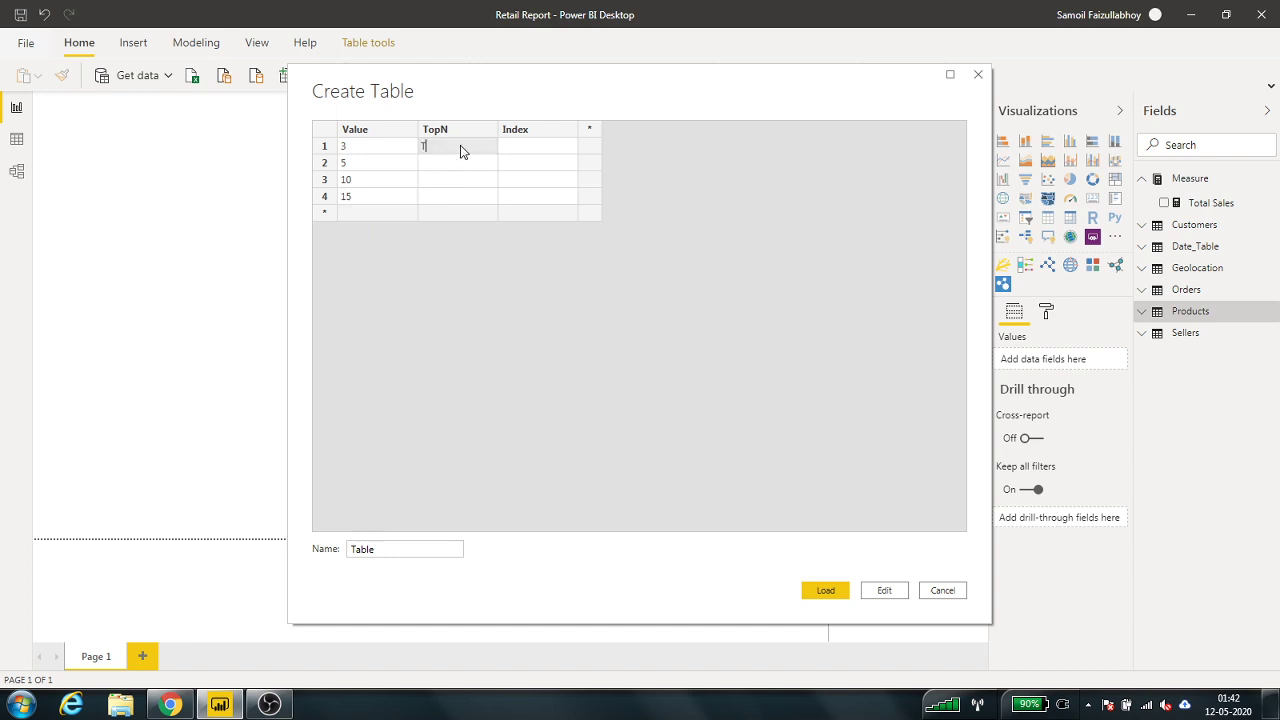
type("Top 3")
left_click(457, 165)
type("Top5")
left_click(456, 186)
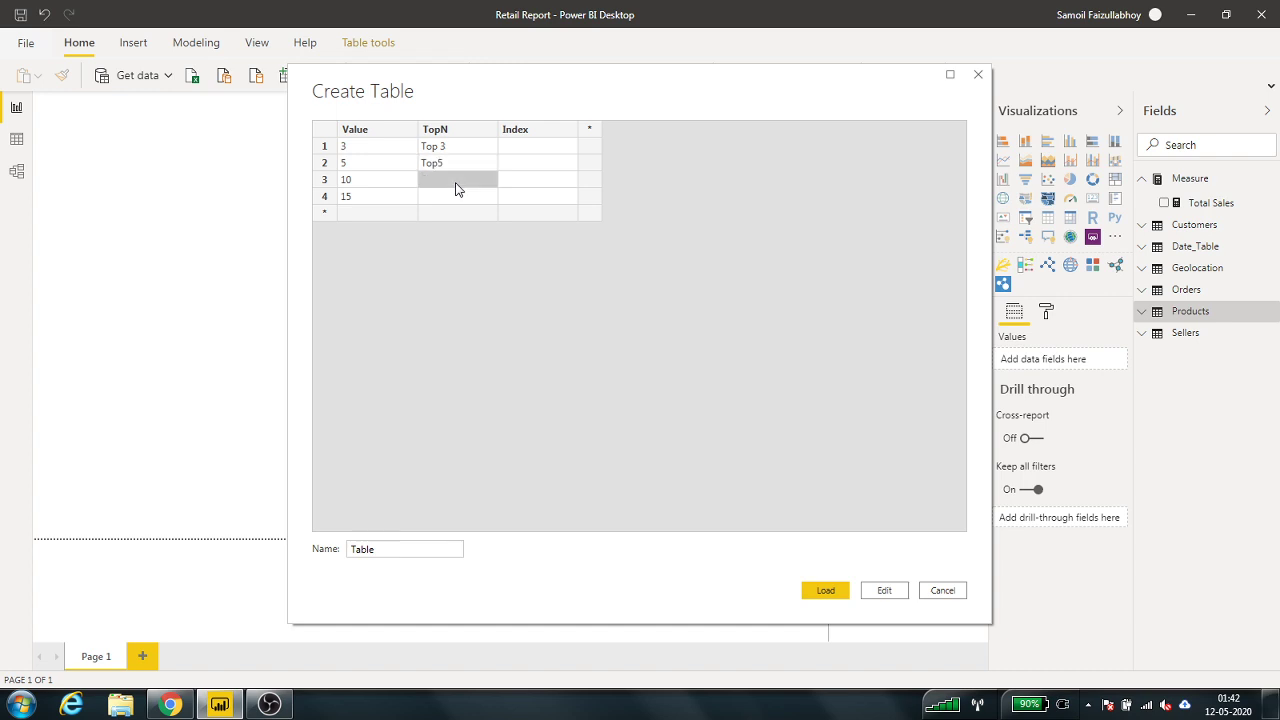
type("Top1")
type("10")
left_click(454, 194)
type("Top 15")
Step: Number the Index column 1 through 4
left_click(530, 146)
type("1")
left_click(528, 162)
type("2")
left_click(528, 179)
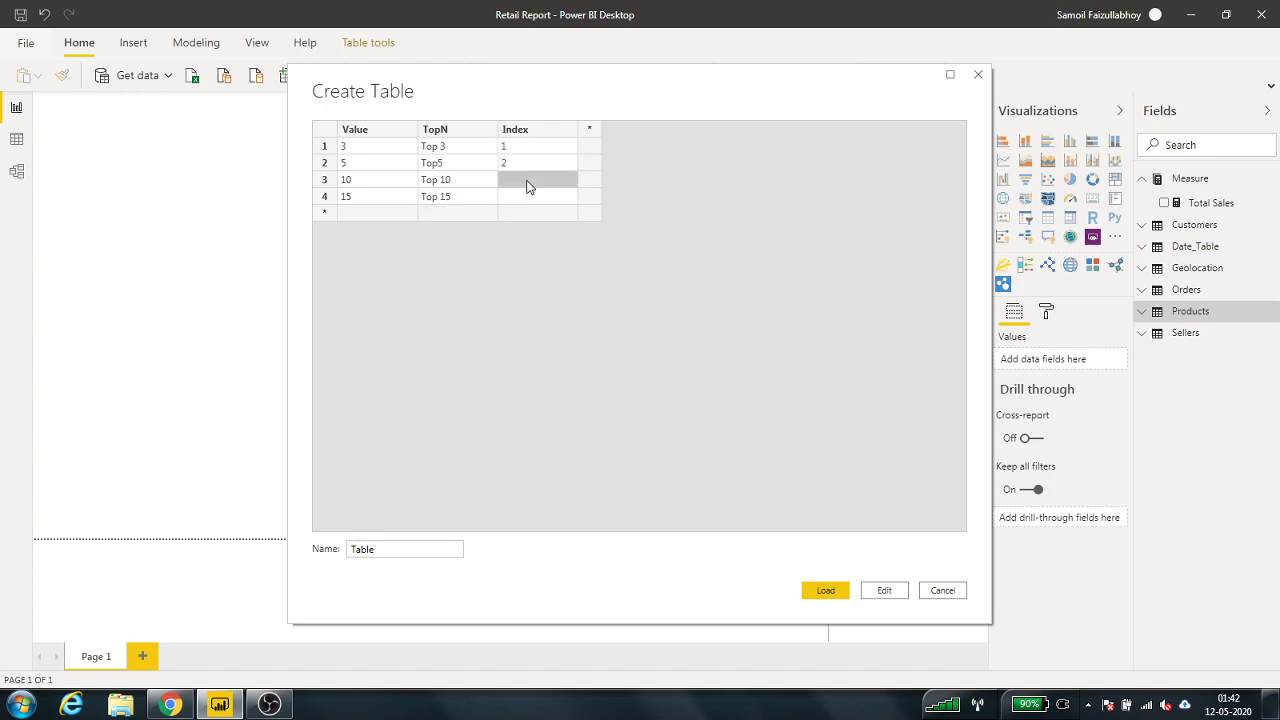
type("3")
left_click(528, 197)
type("4")
Step: Name the table TopN and load it into the model
left_click_drag(408, 546, 308, 556)
type("TopN")
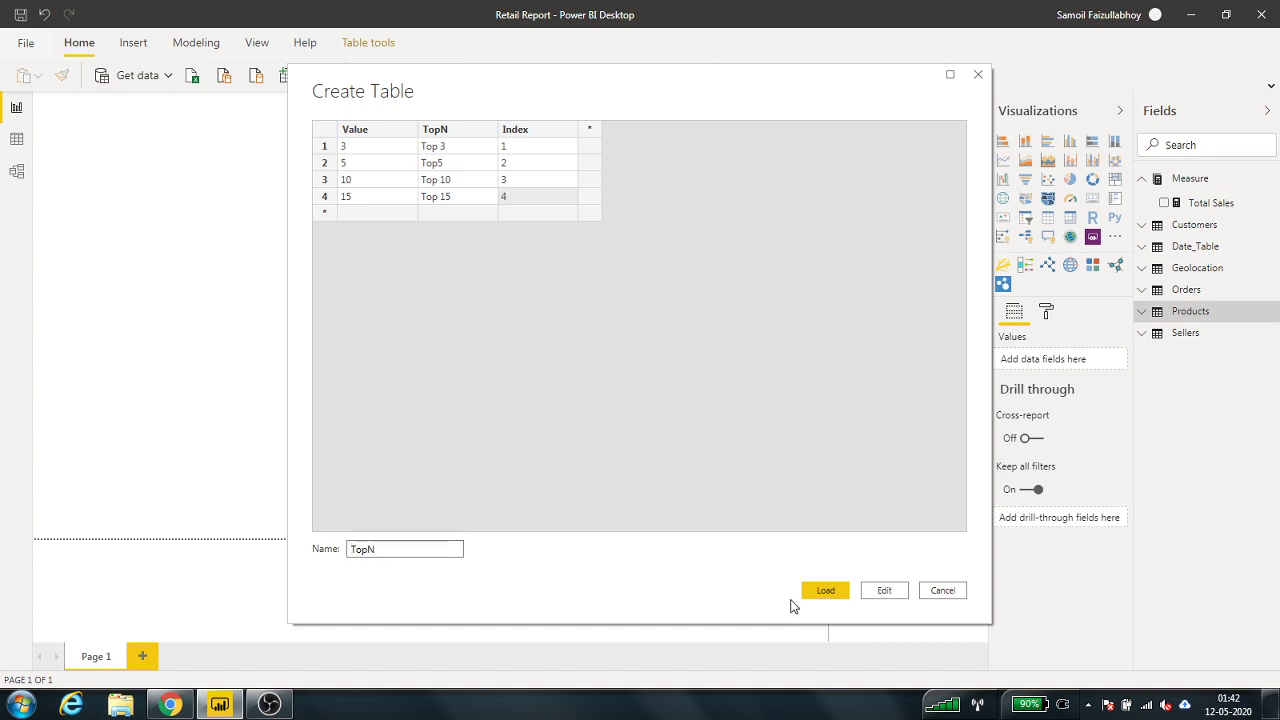
left_click(822, 590)
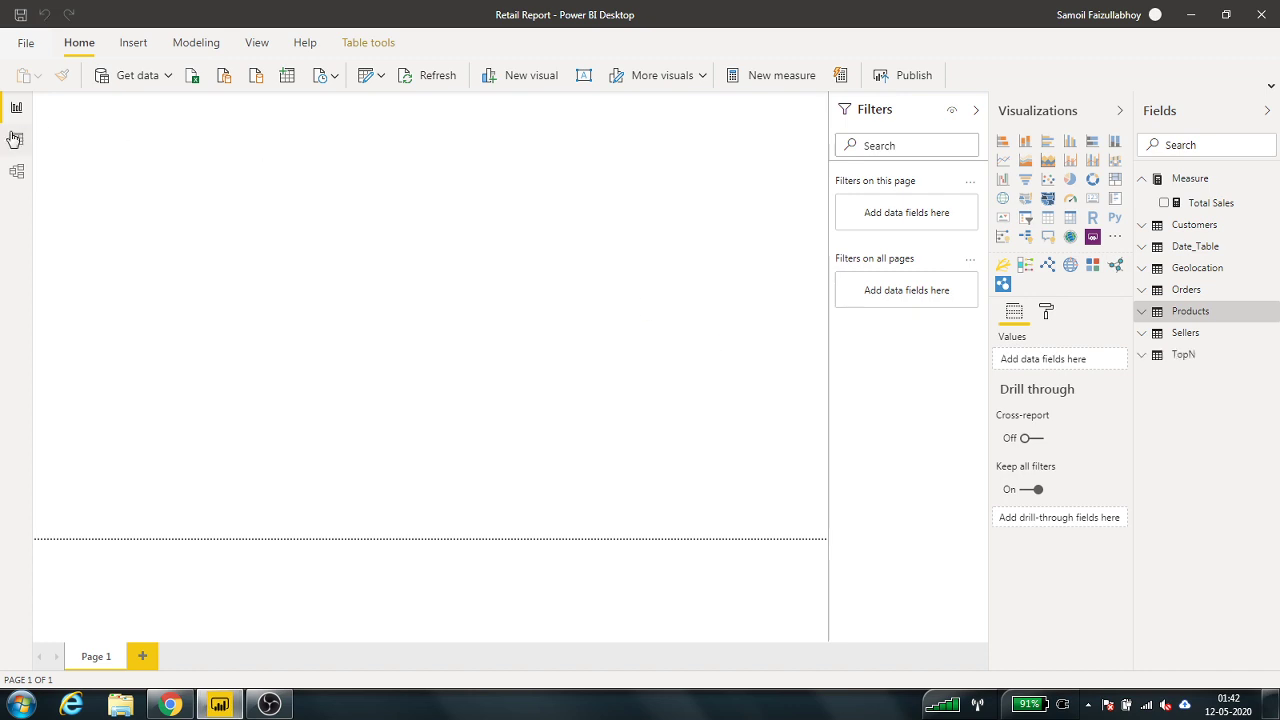
Step: Reposition the TopN table in the Model diagram, then return to Report view
left_click(16, 171)
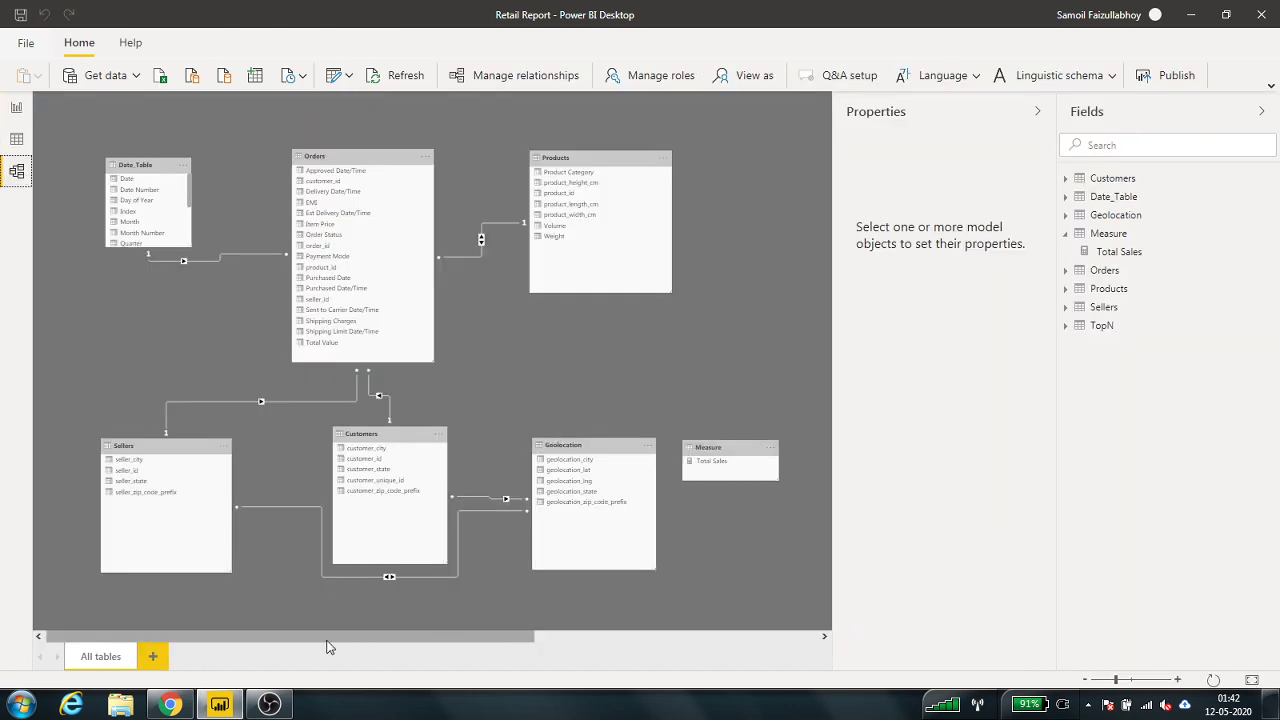
left_click_drag(330, 645, 614, 645)
left_click_drag(436, 132, 474, 132)
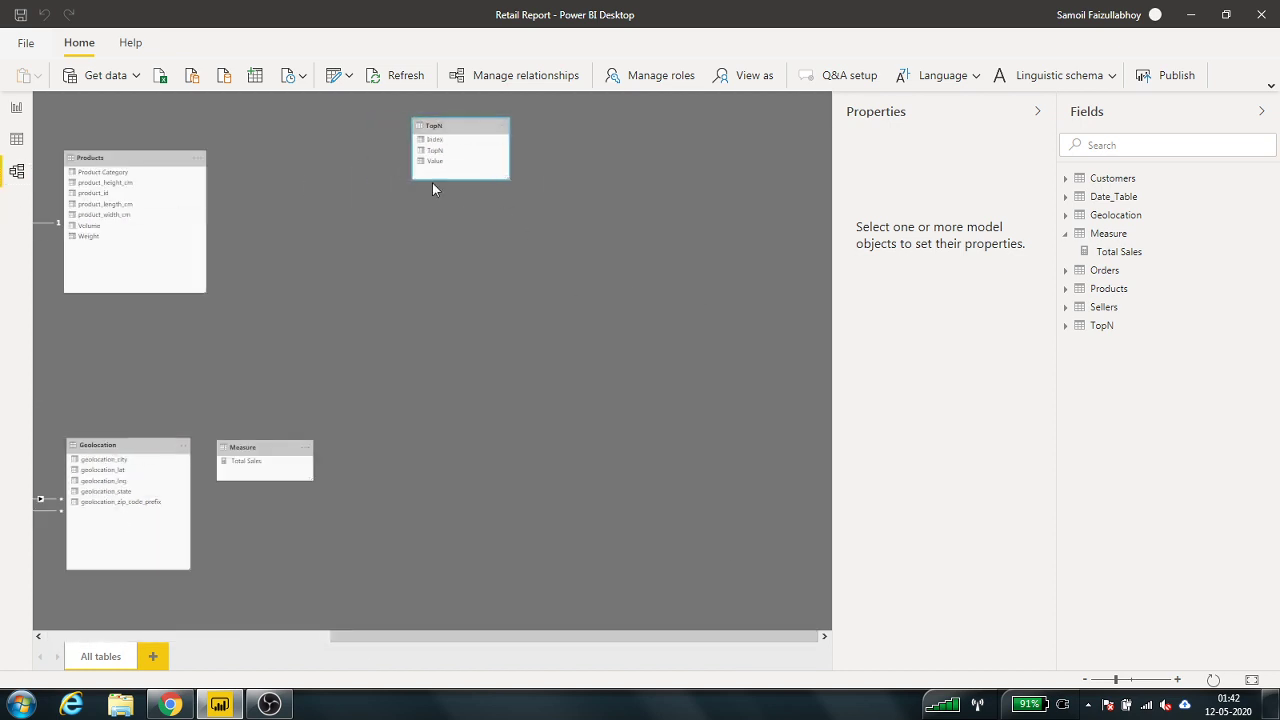
left_click(16, 107)
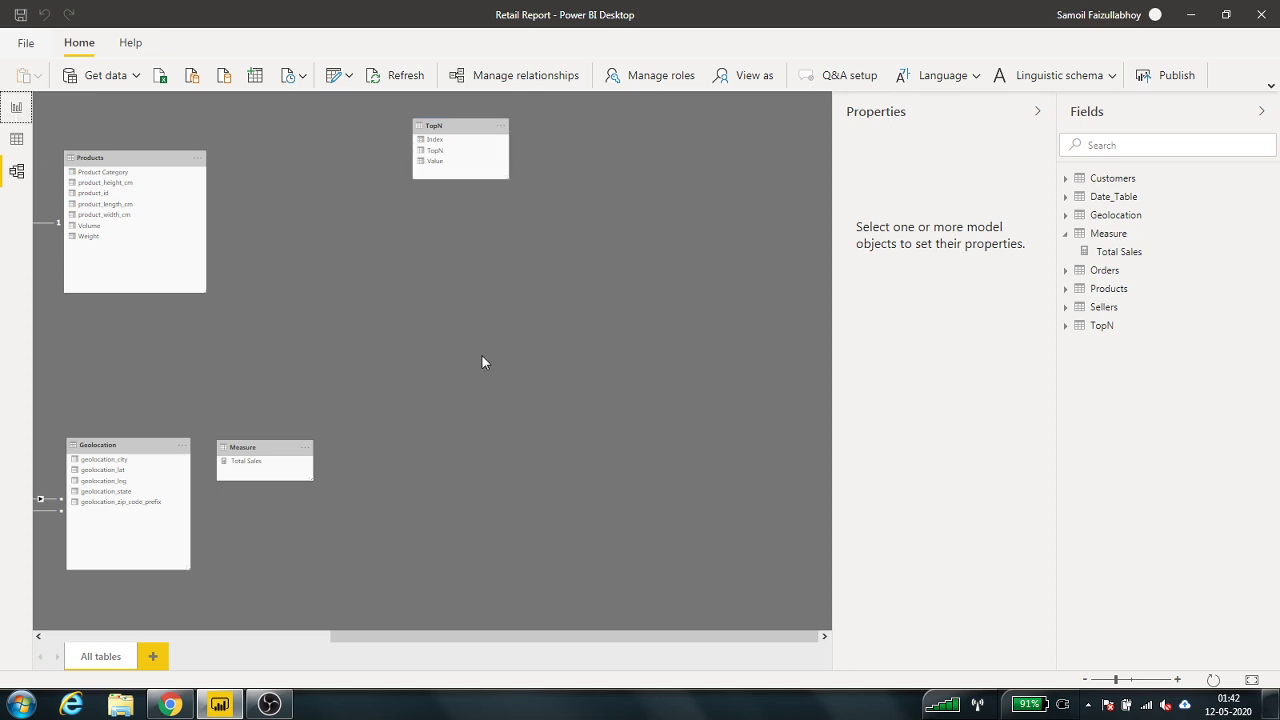
left_click(16, 107)
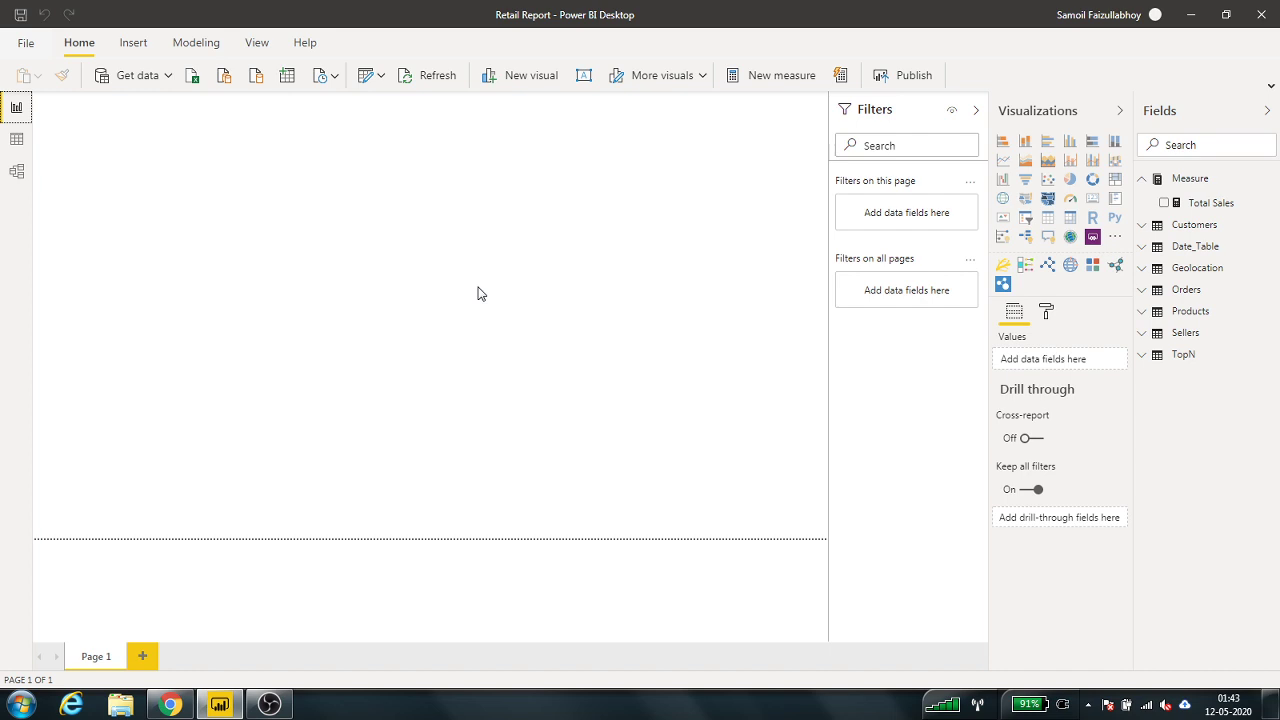
Step: Start a new measure in the Measure table
right_click(1195, 185)
key("Escape")
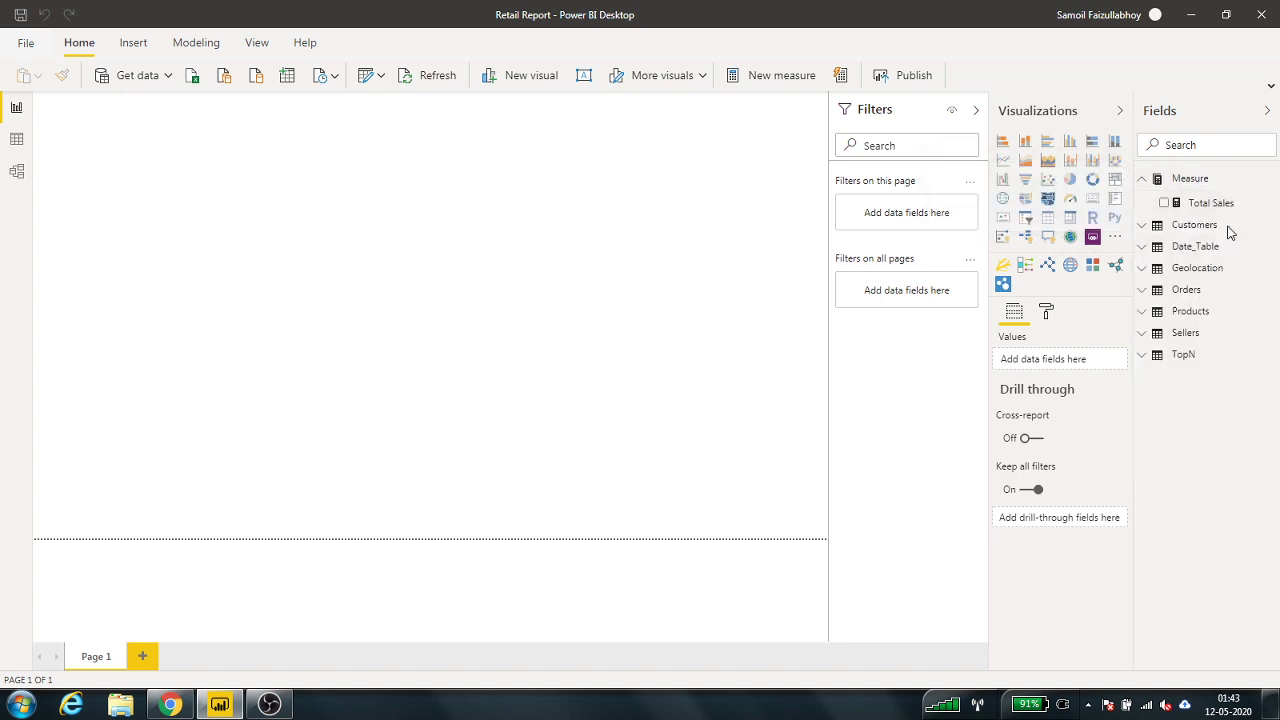
left_click_drag(1206, 205, 569, 260)
key("alt+h")
key("n")
key("m")
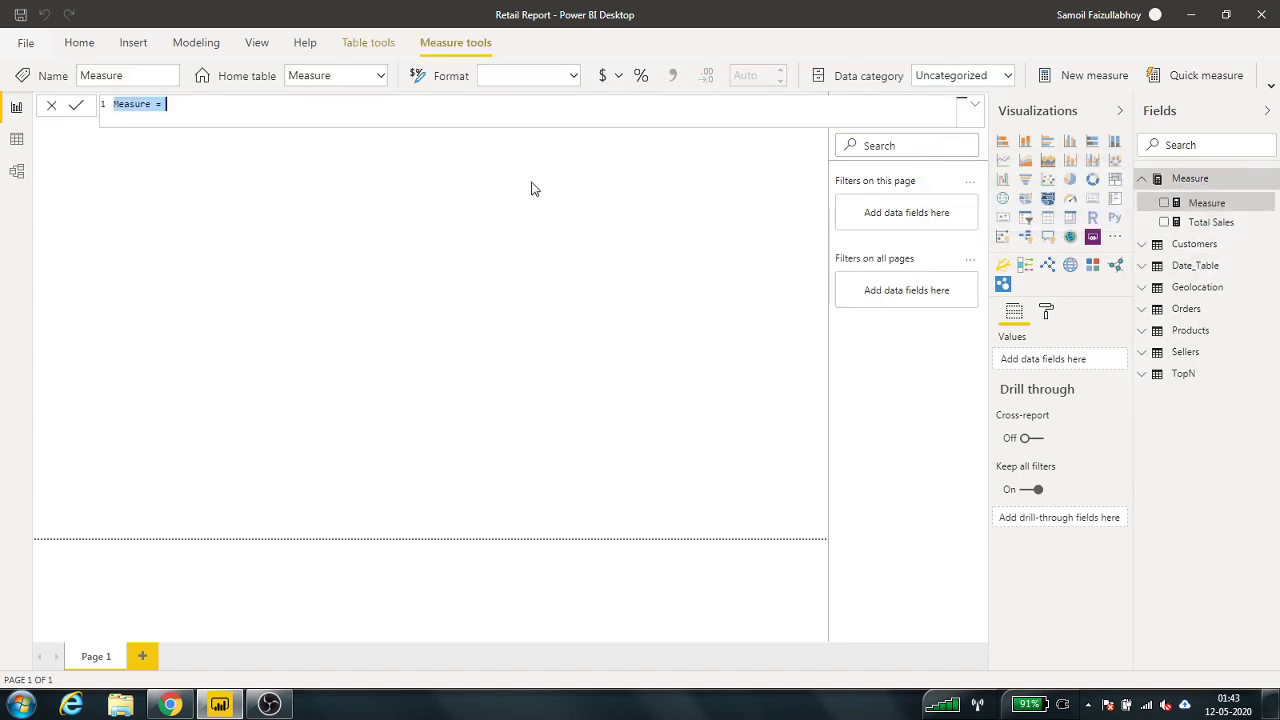
Step: Begin Product Ranking as RANKX over ALL(Products[Product Category])
type("Product Ranking")
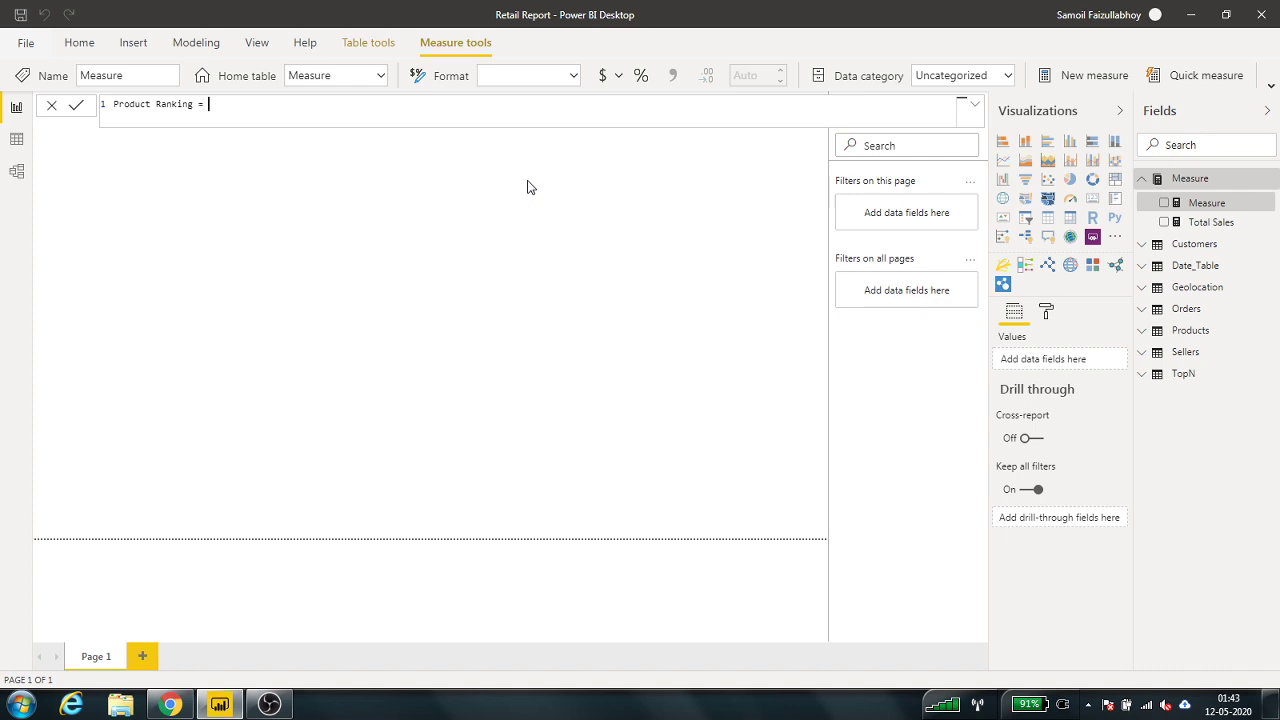
type("RANK.EQ(")
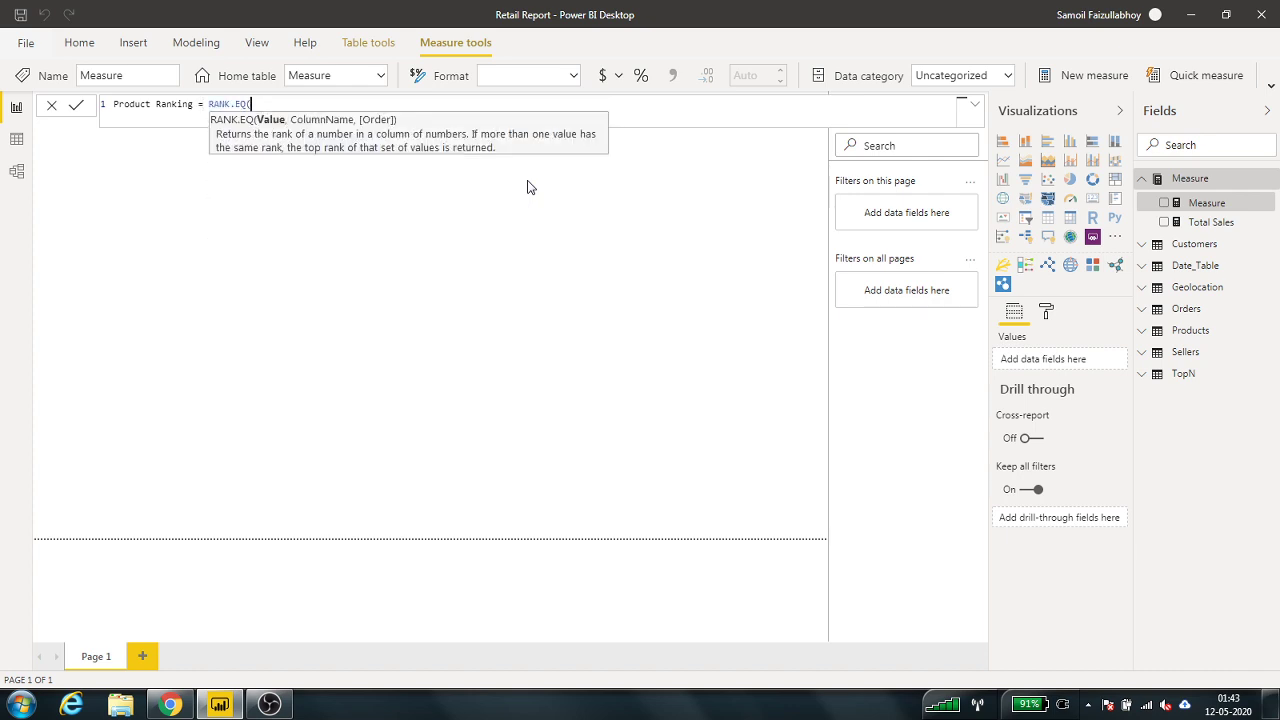
key("BackSpace")
key("BackSpace")
key("BackSpace")
key("BackSpace")
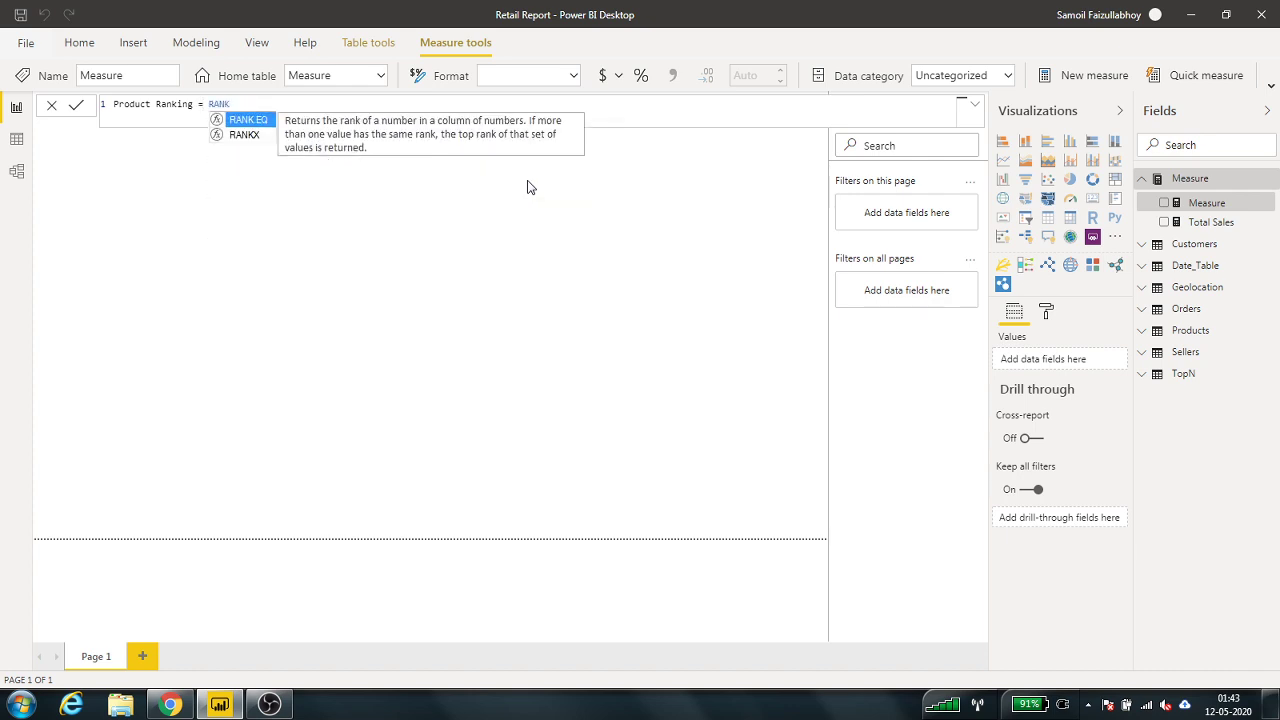
type("X(")
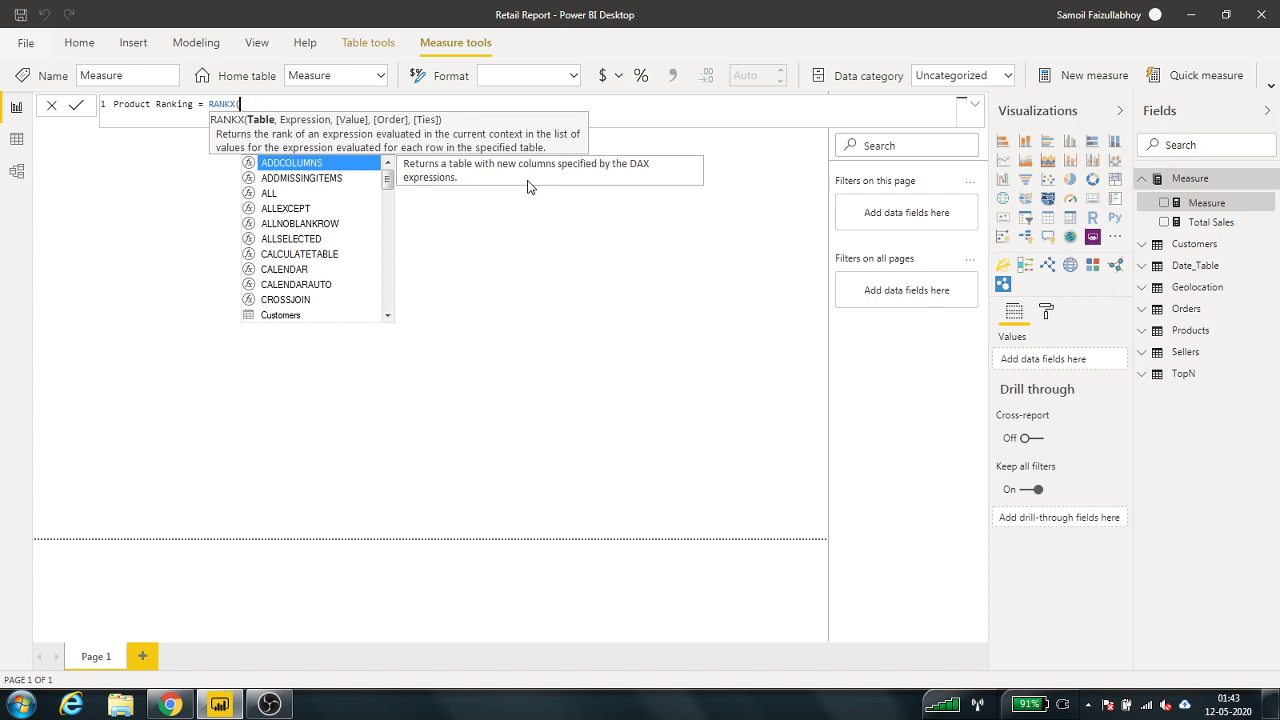
type("ALL(")
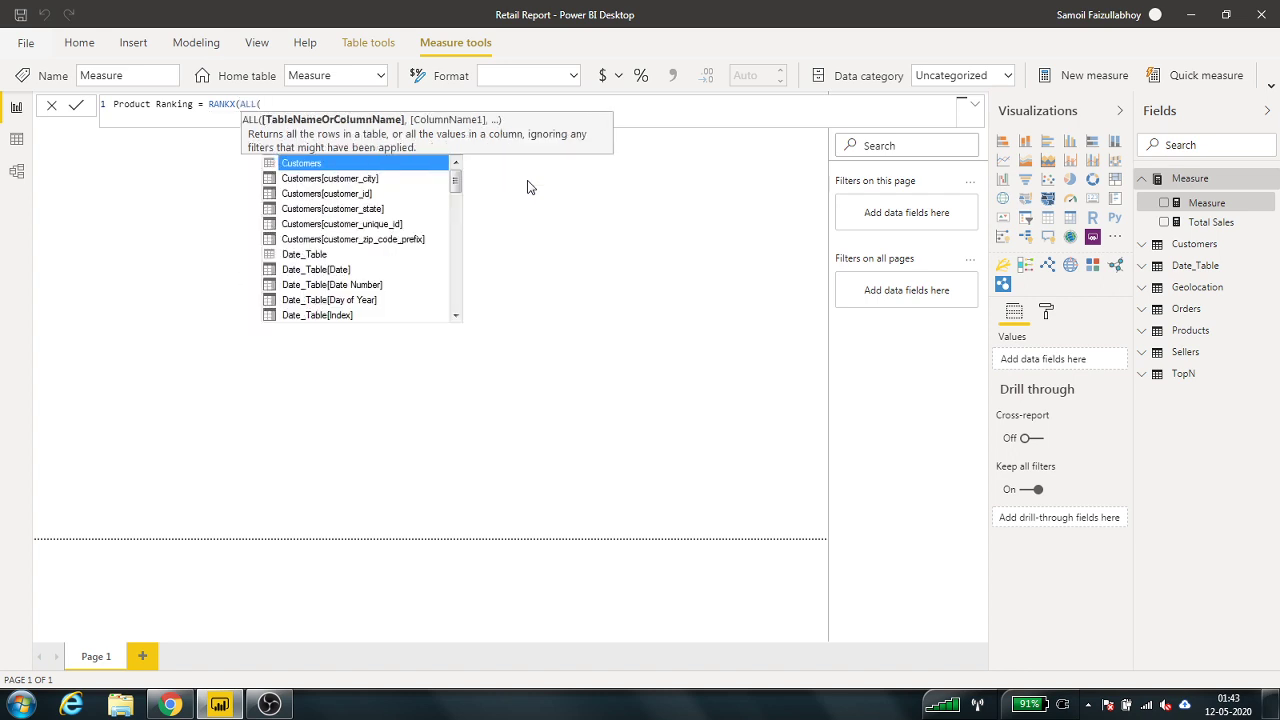
type("product")
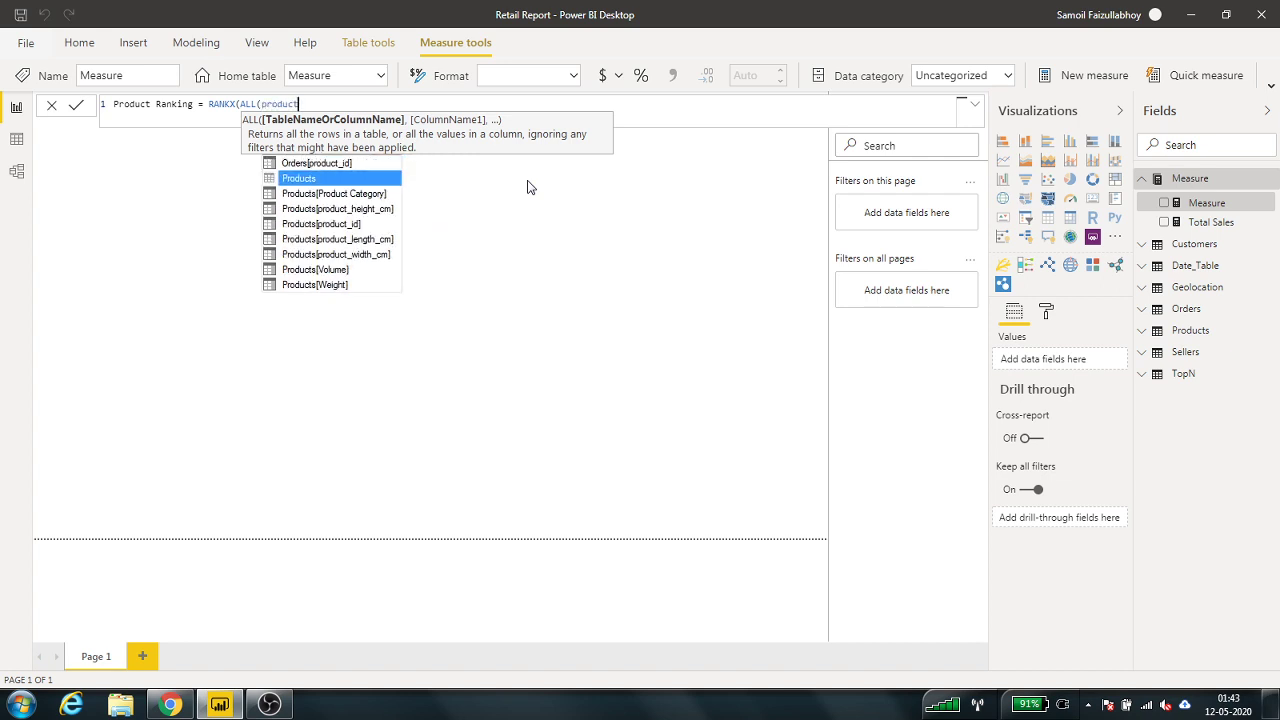
key("Down")
key("Up")
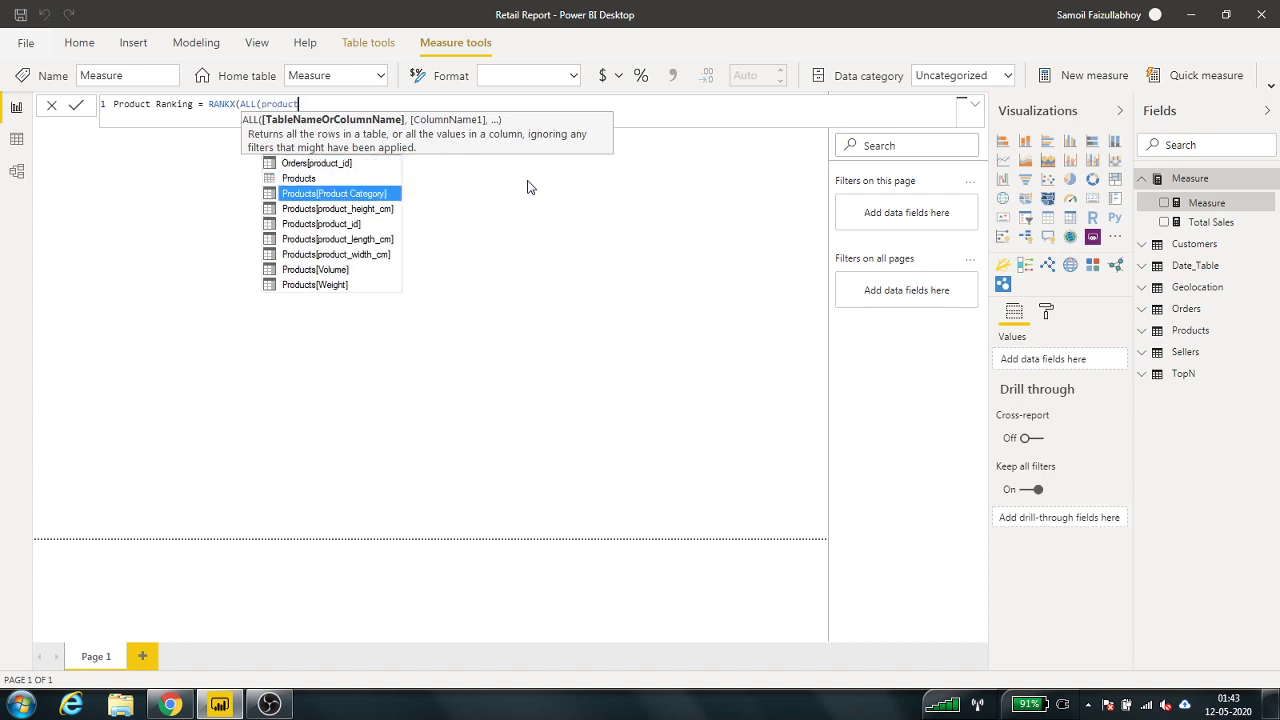
key("Tab")
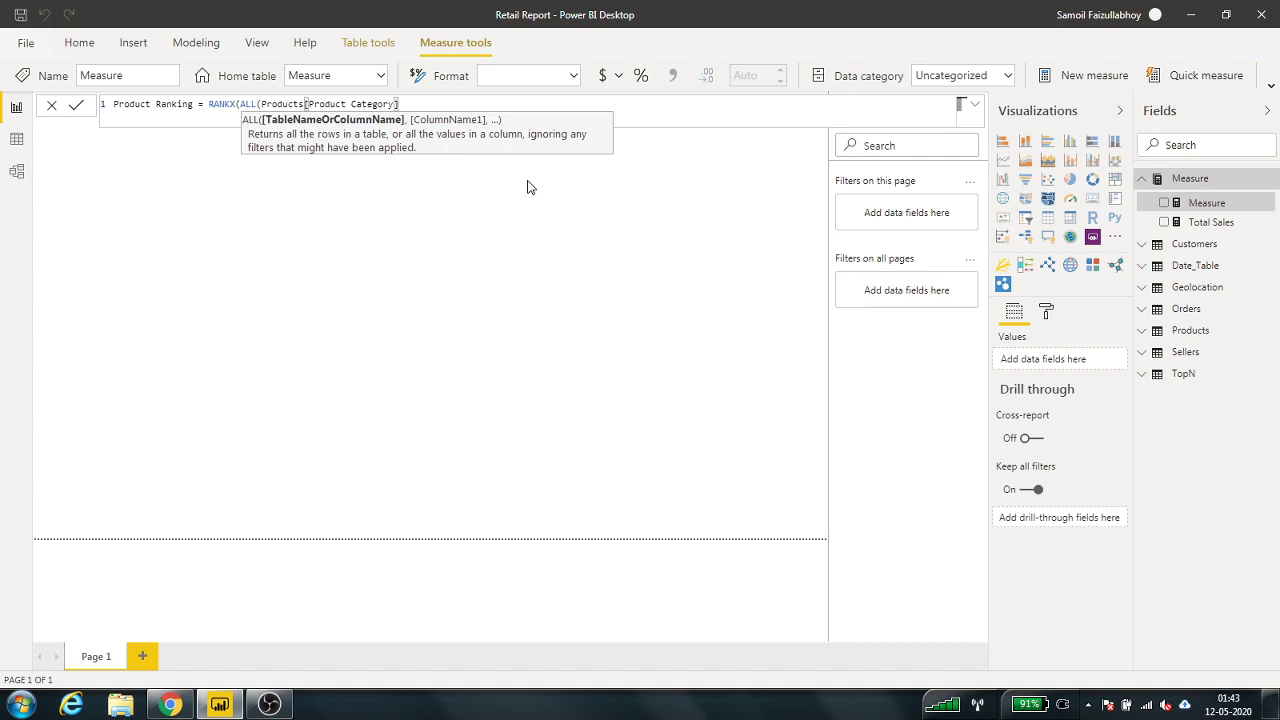
Step: Finish the formula with [Total Sales] and DESC, and commit the measure
type(")")
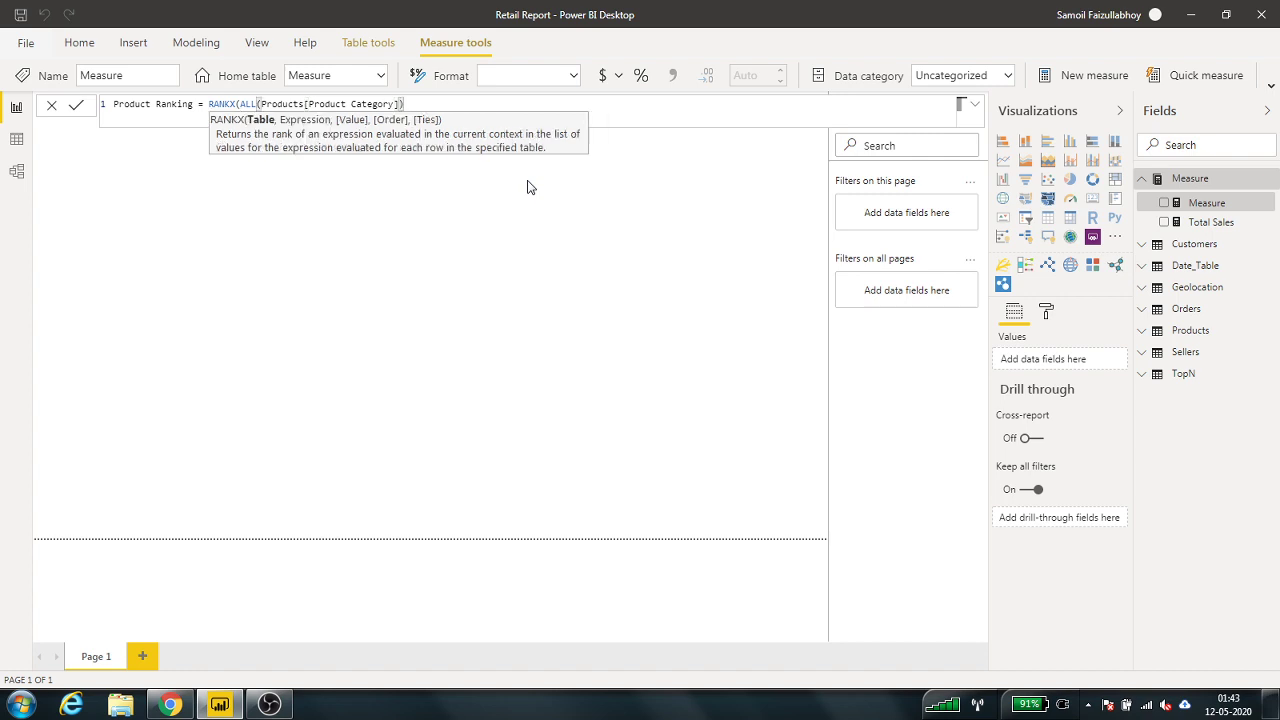
type(",ta")
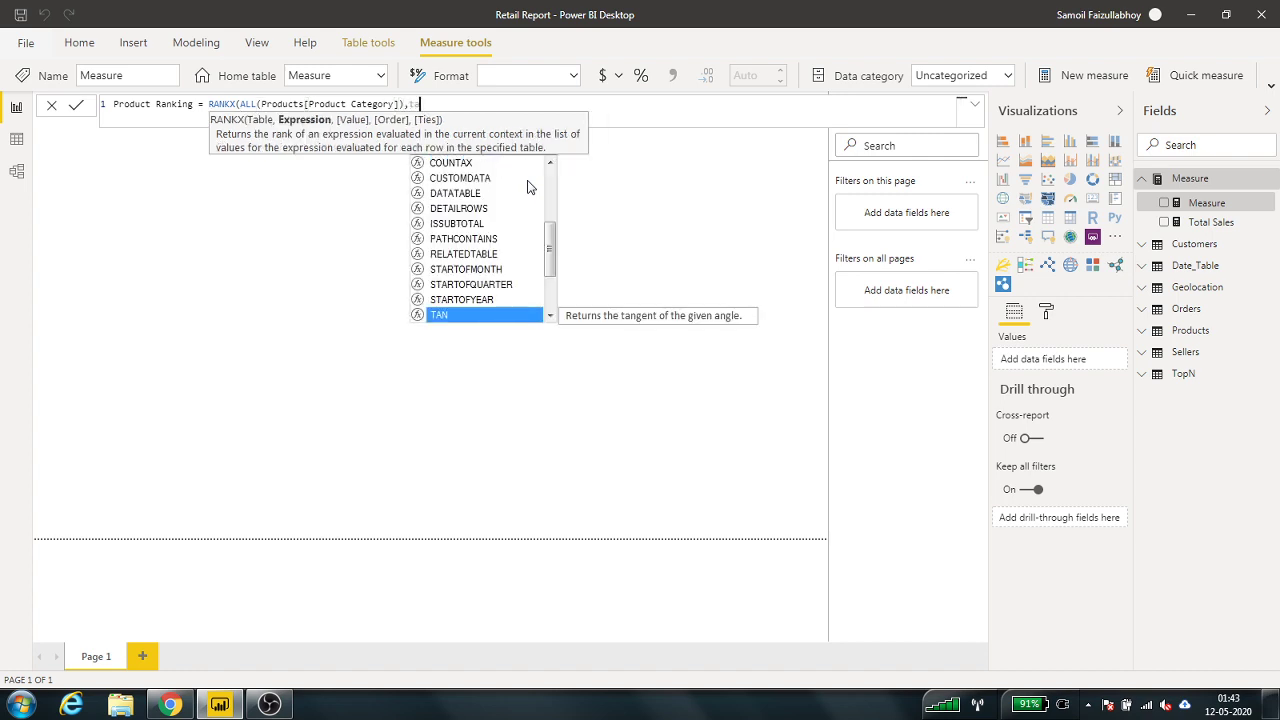
key("BackSpace")
type("ot")
key("Tab")
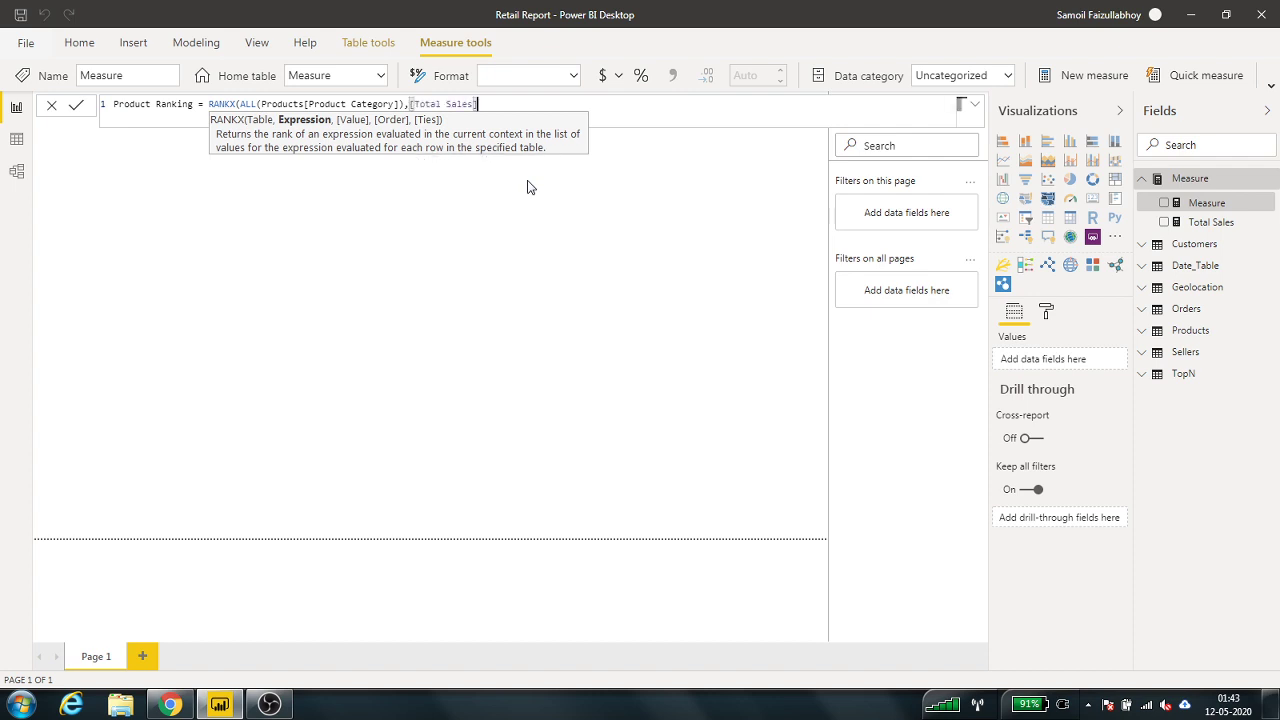
type(",,")
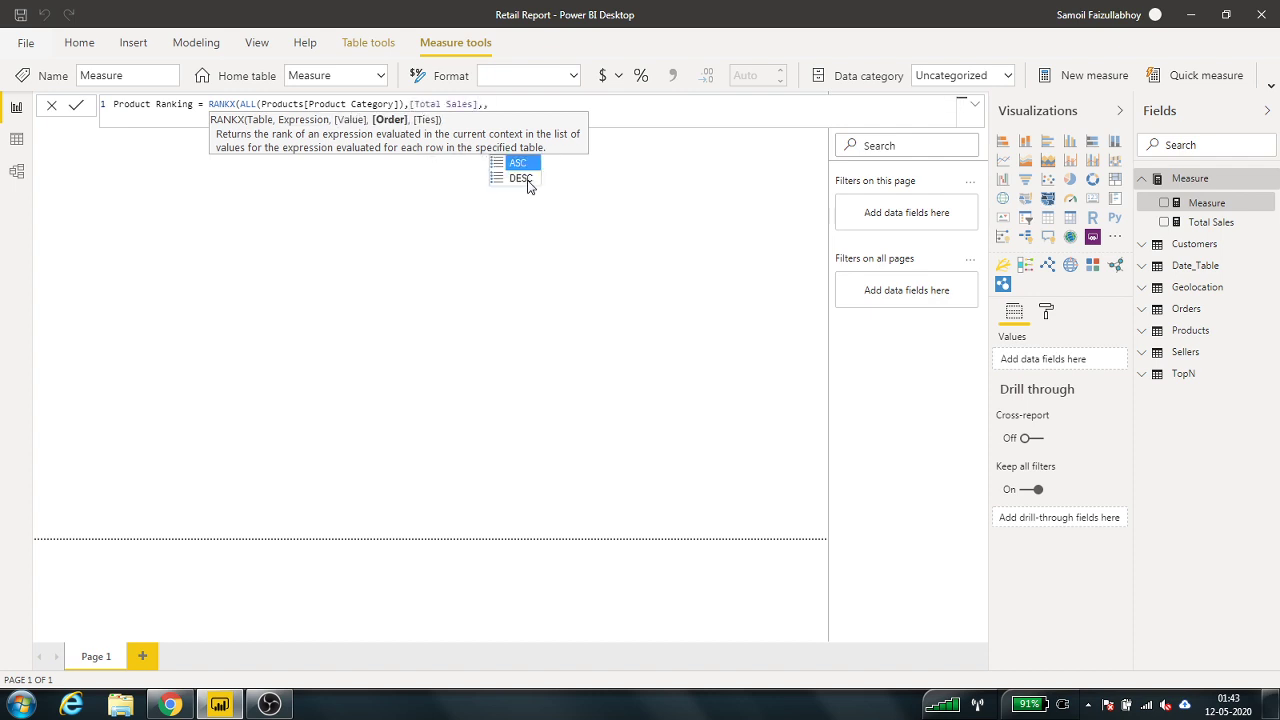
left_click(528, 186)
type(")")
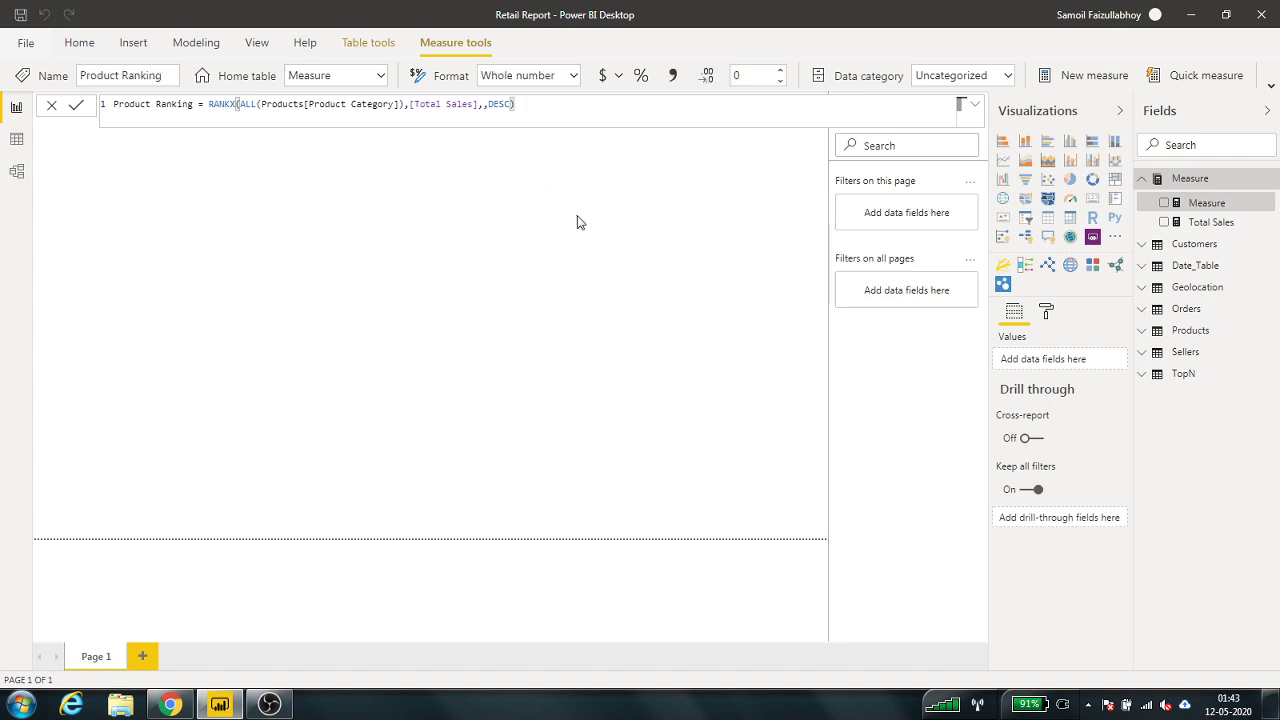
left_click(716, 308)
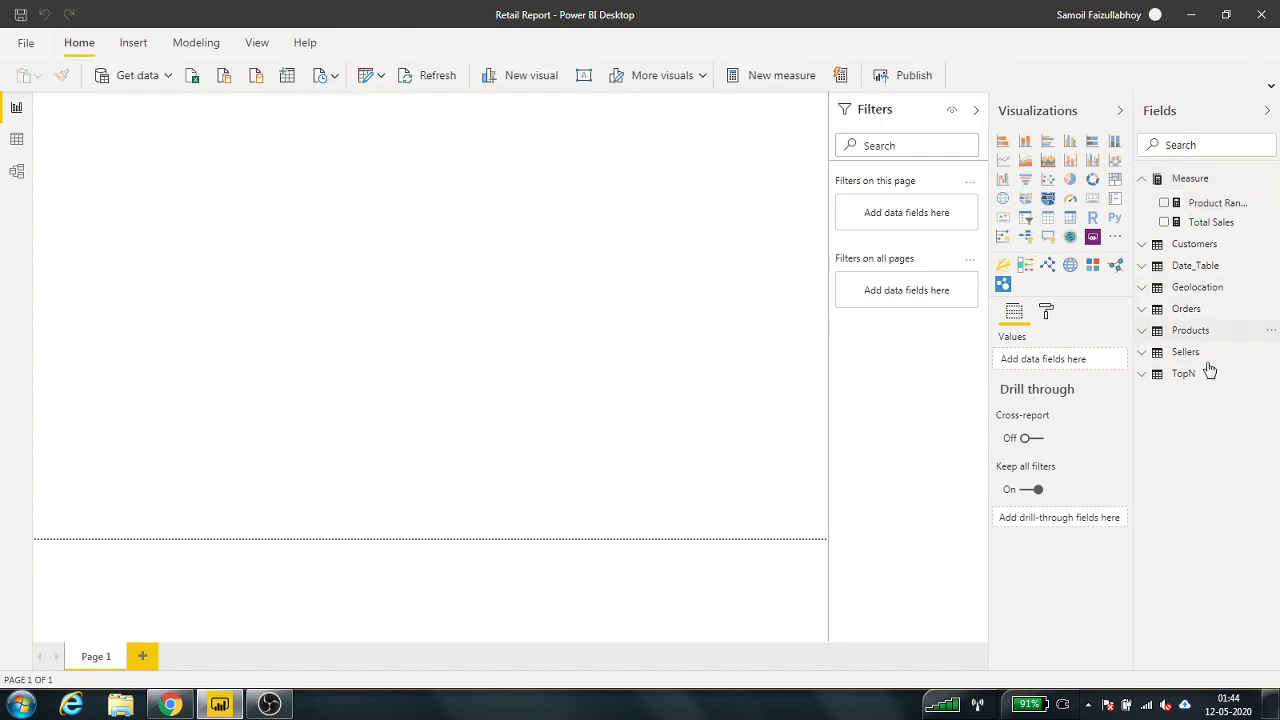
Step: Tabulate Product Category, Total Sales and Product Ranking, enlarge it, and sort rank ascending
left_click(1156, 331)
left_click_drag(1205, 362, 174, 298)
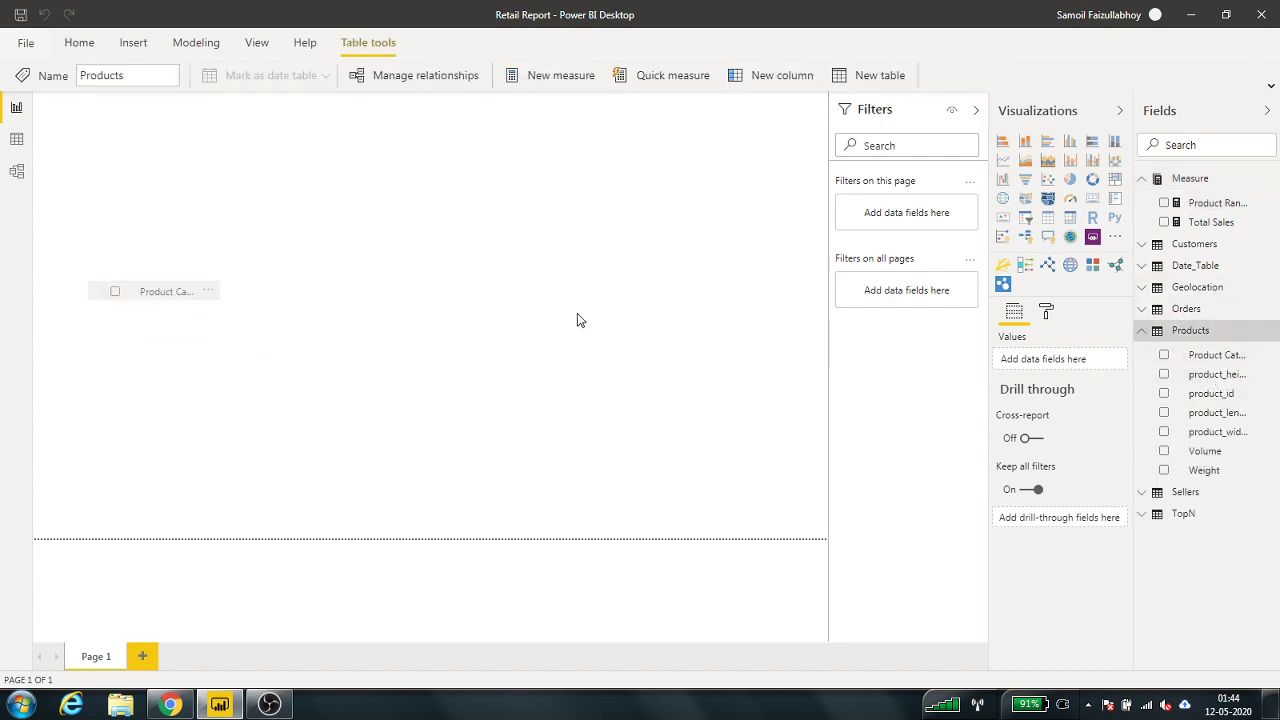
left_click_drag(1213, 229, 168, 325)
left_click_drag(1213, 203, 187, 295)
left_click_drag(262, 381, 506, 524)
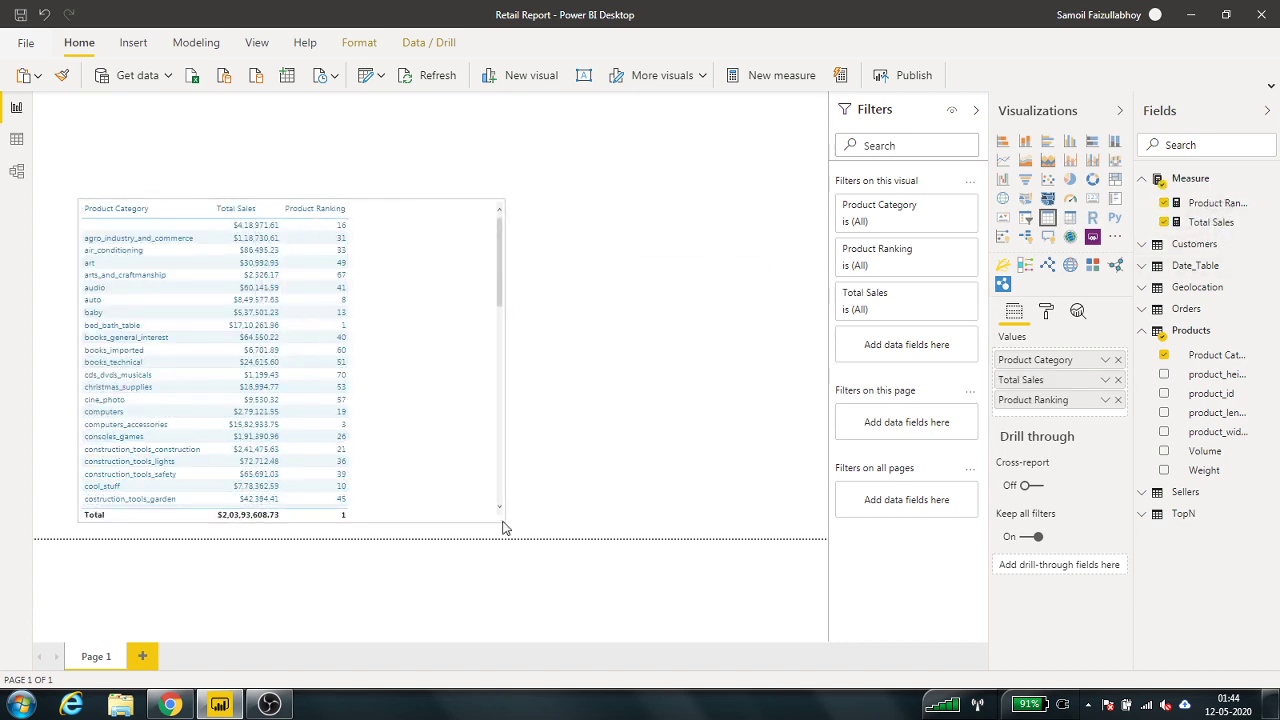
left_click(325, 212)
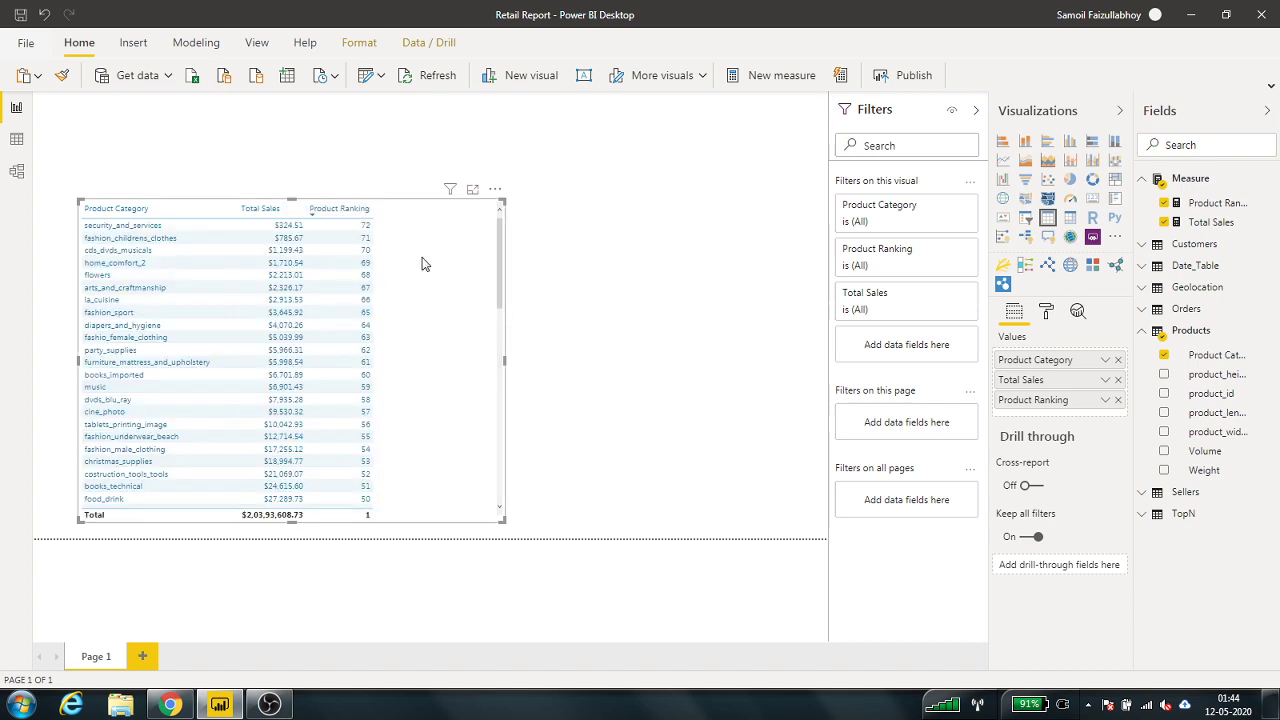
left_click(362, 211)
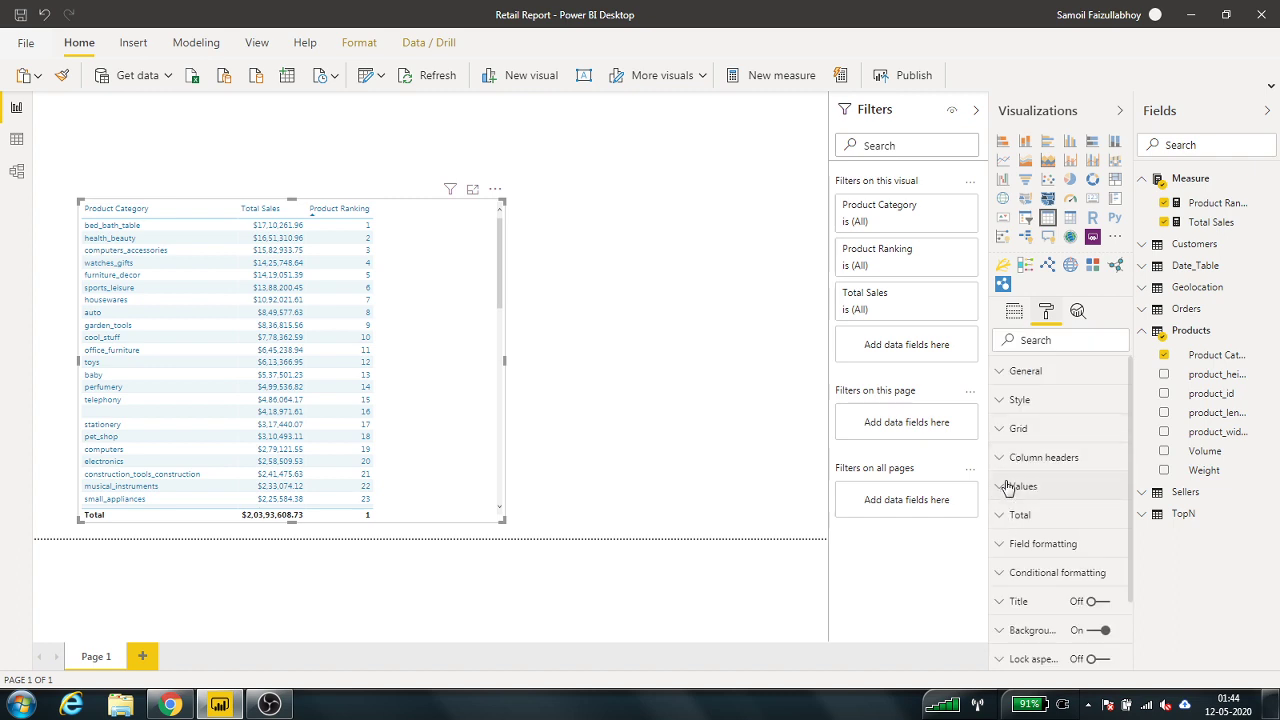
Step: Set the table's Grid text size to 15 pt
left_click(1010, 430)
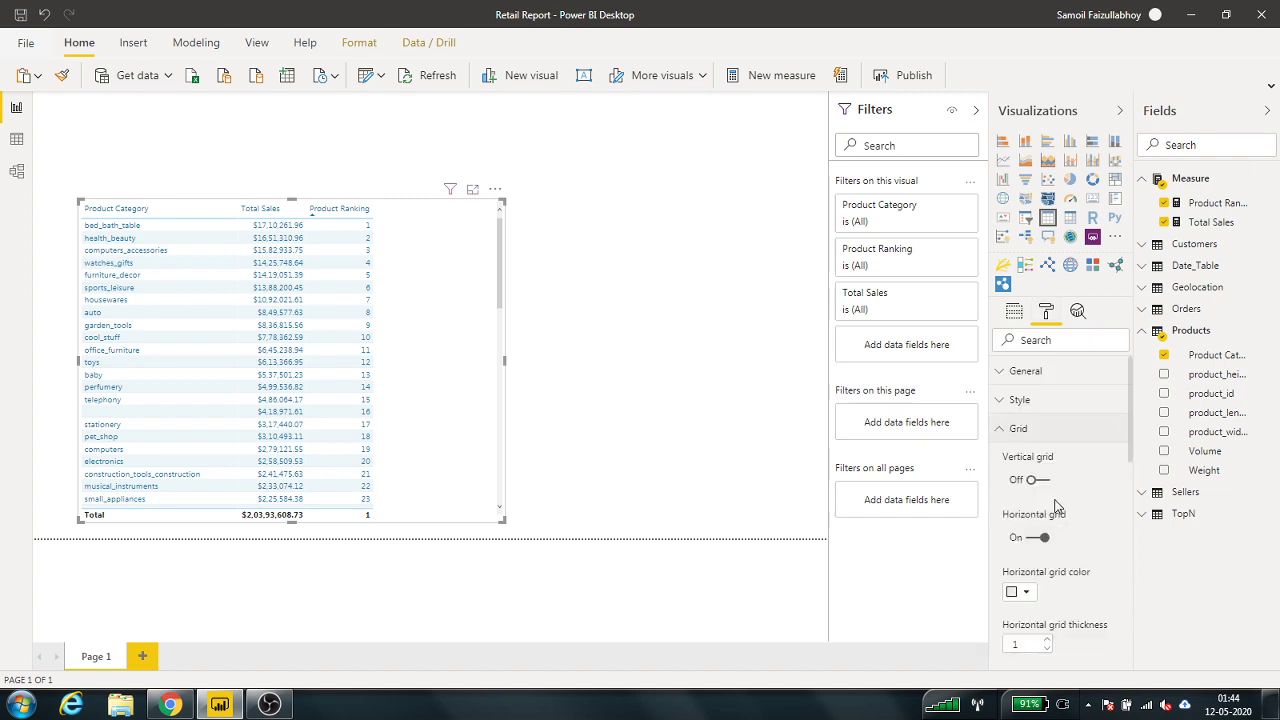
scroll(1050, 500, "down", 3)
scroll(1050, 490, "down", 3)
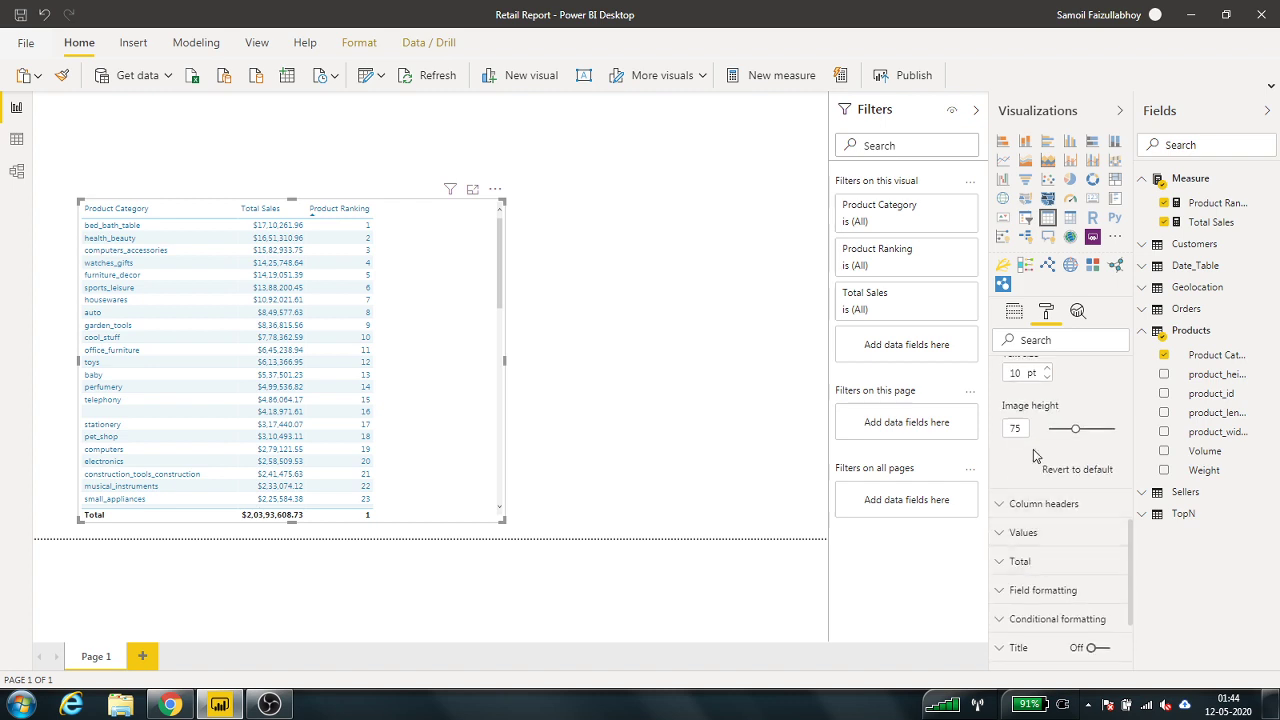
left_click_drag(1026, 375, 990, 372)
type("15")
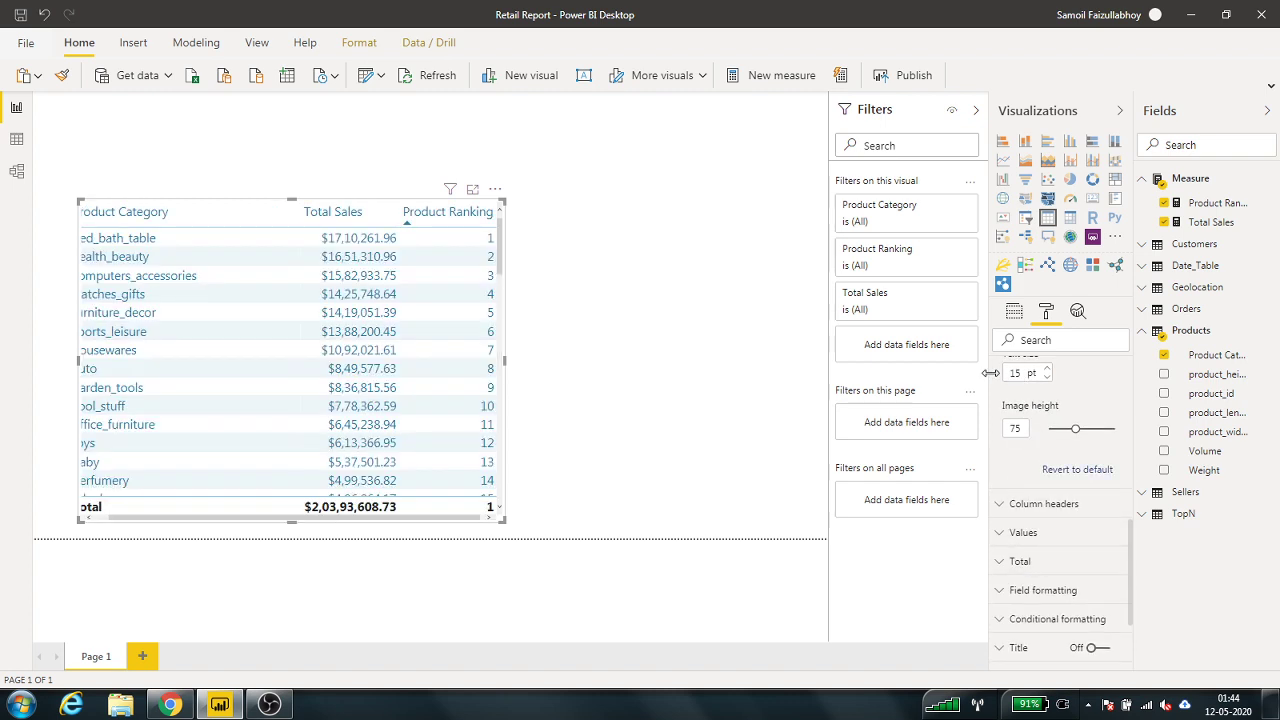
Step: Widen the ranking table to the right and lower its top edge
left_click(530, 376)
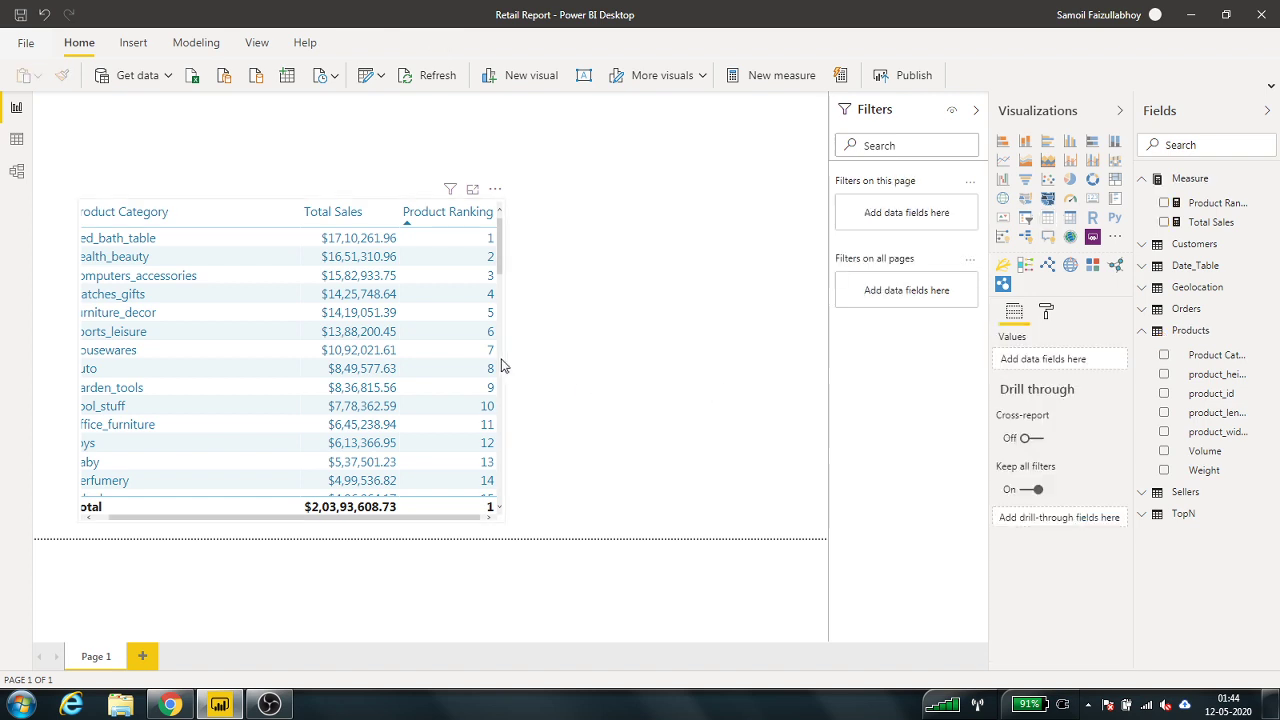
left_click(510, 368)
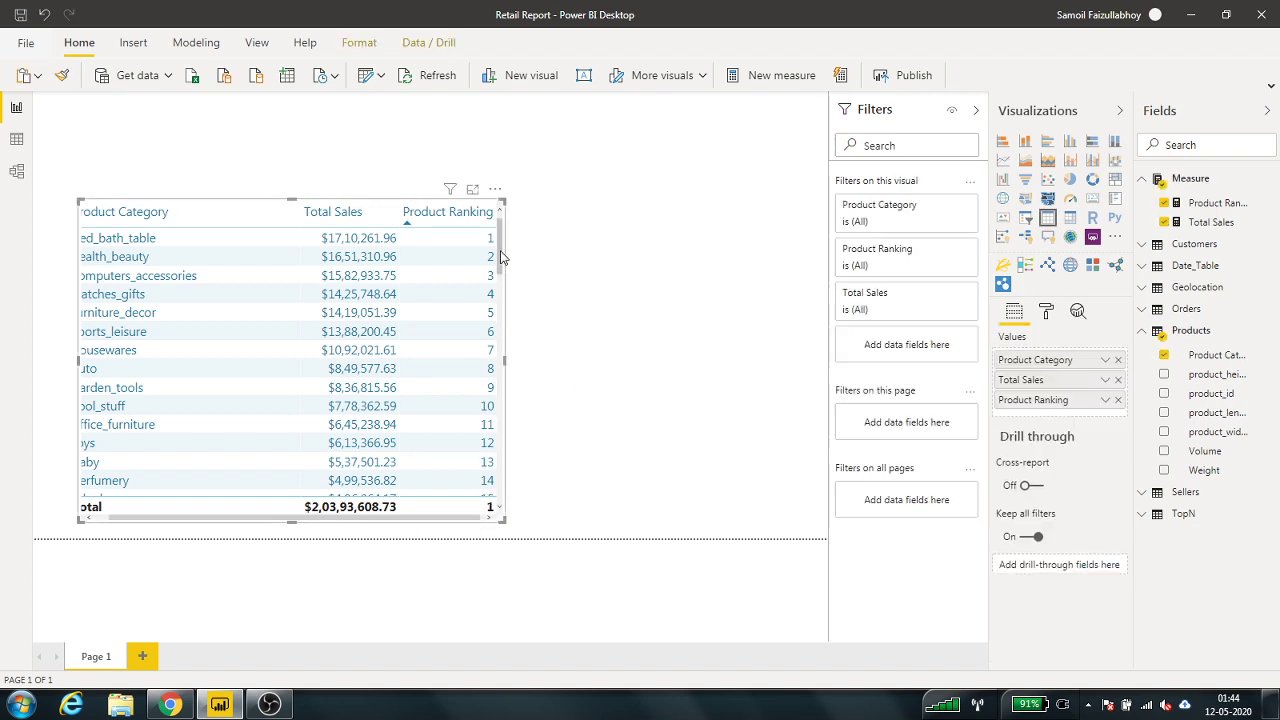
left_click_drag(503, 362, 757, 386)
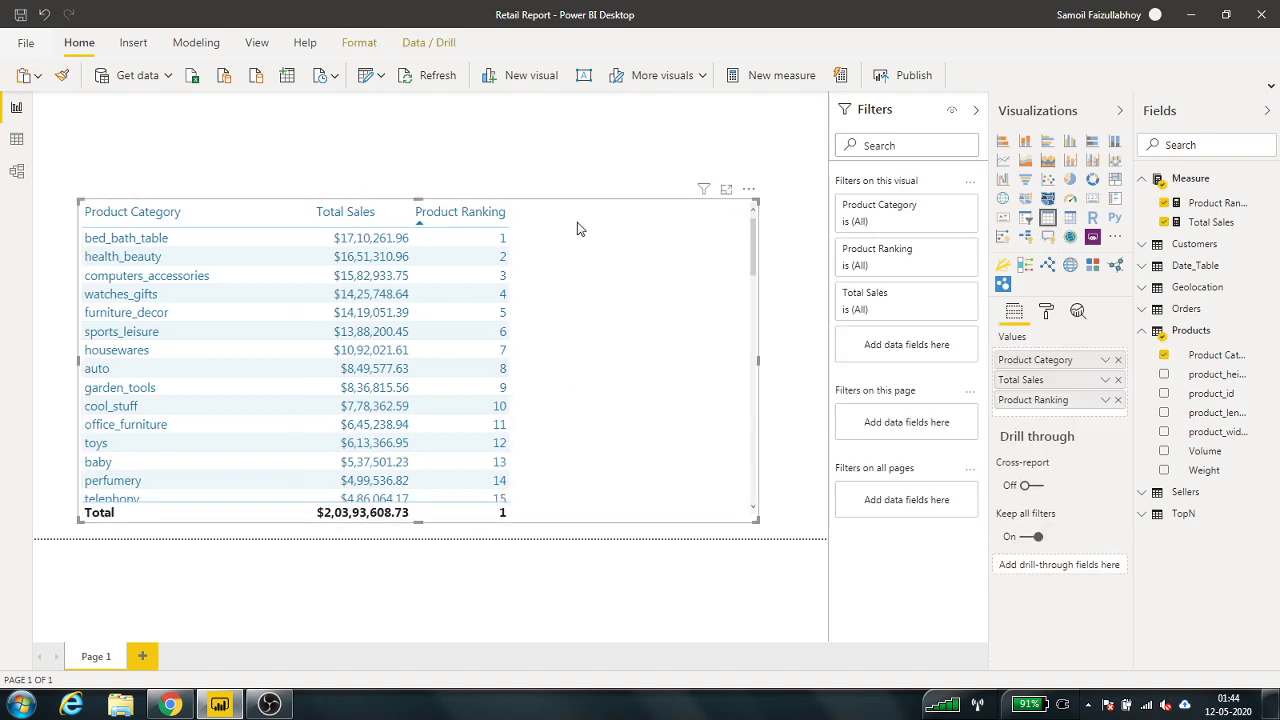
left_click_drag(418, 200, 418, 290)
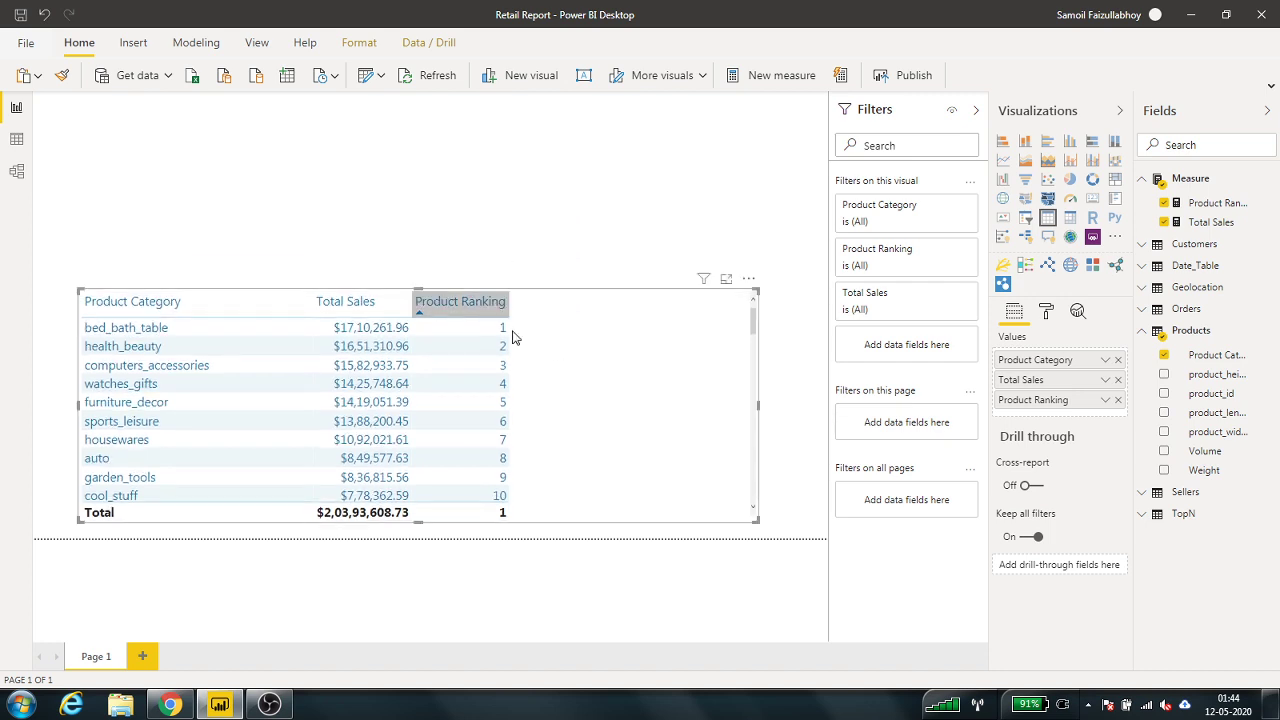
Step: Add the TopN field as a visual, resize and move it, and convert it to a slicer
left_click(1143, 516)
left_click_drag(1207, 573, 140, 212)
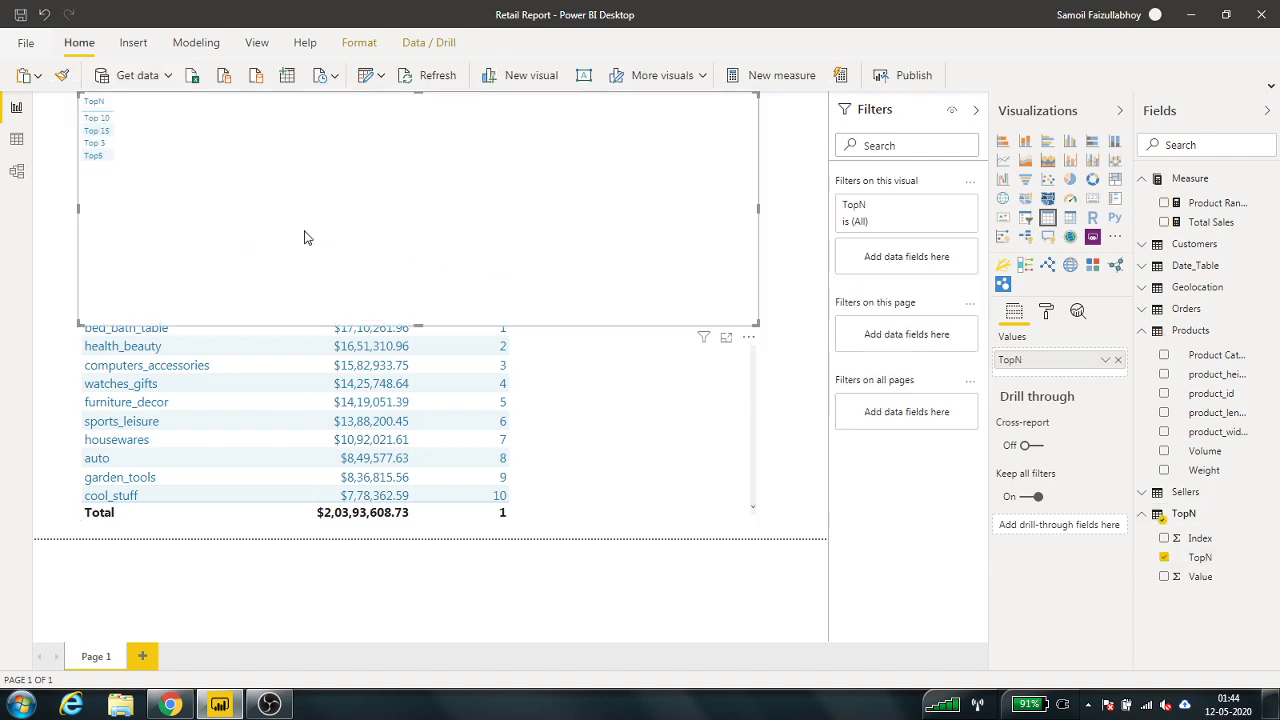
left_click_drag(420, 322, 410, 233)
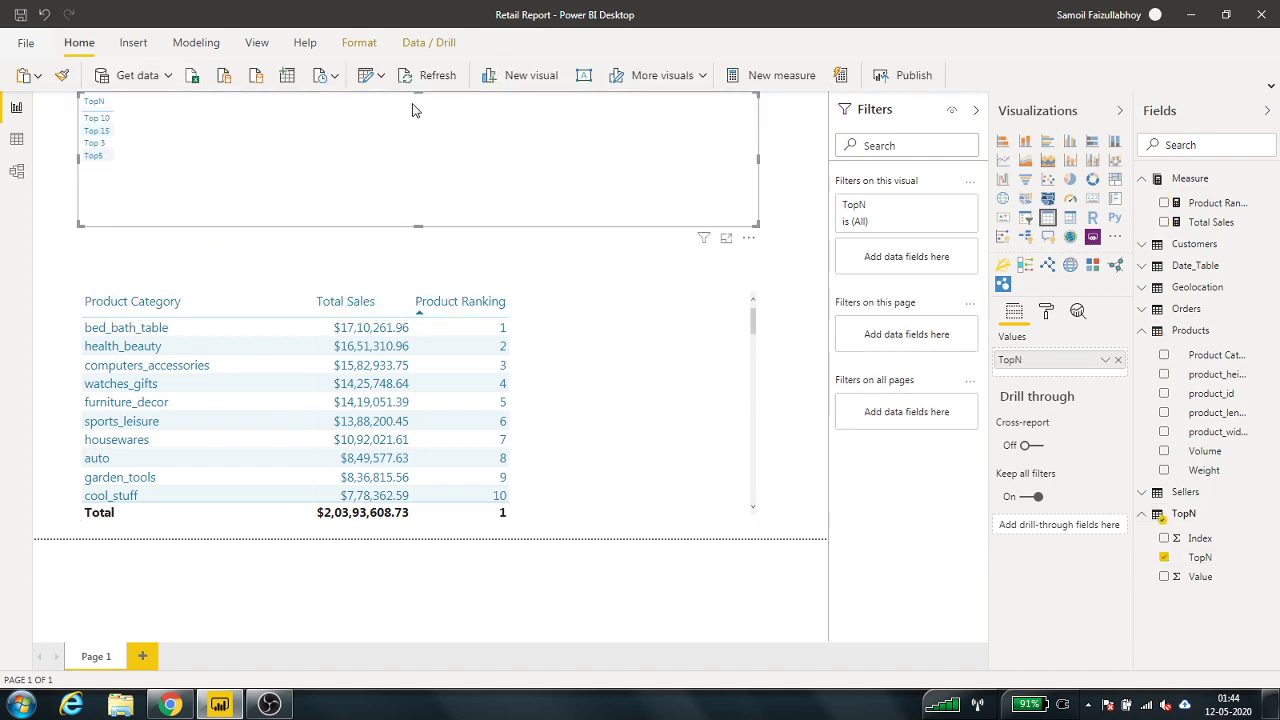
left_click_drag(197, 126, 200, 169)
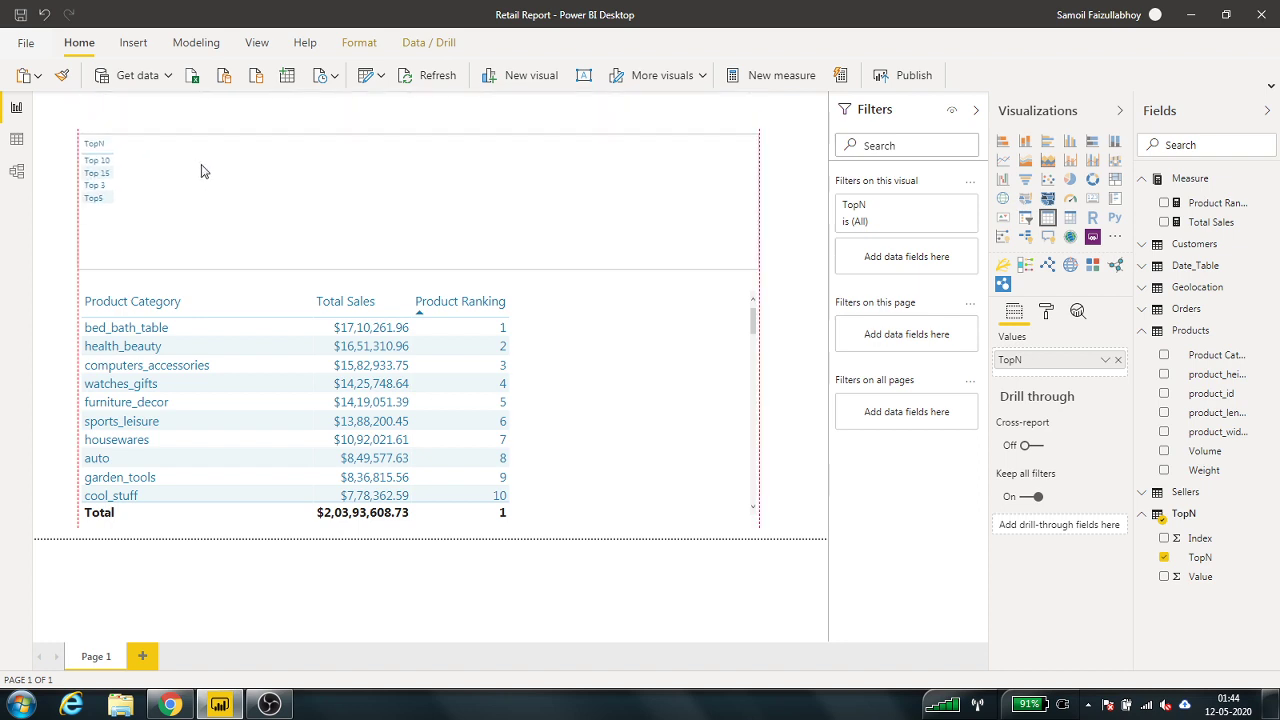
left_click(1025, 217)
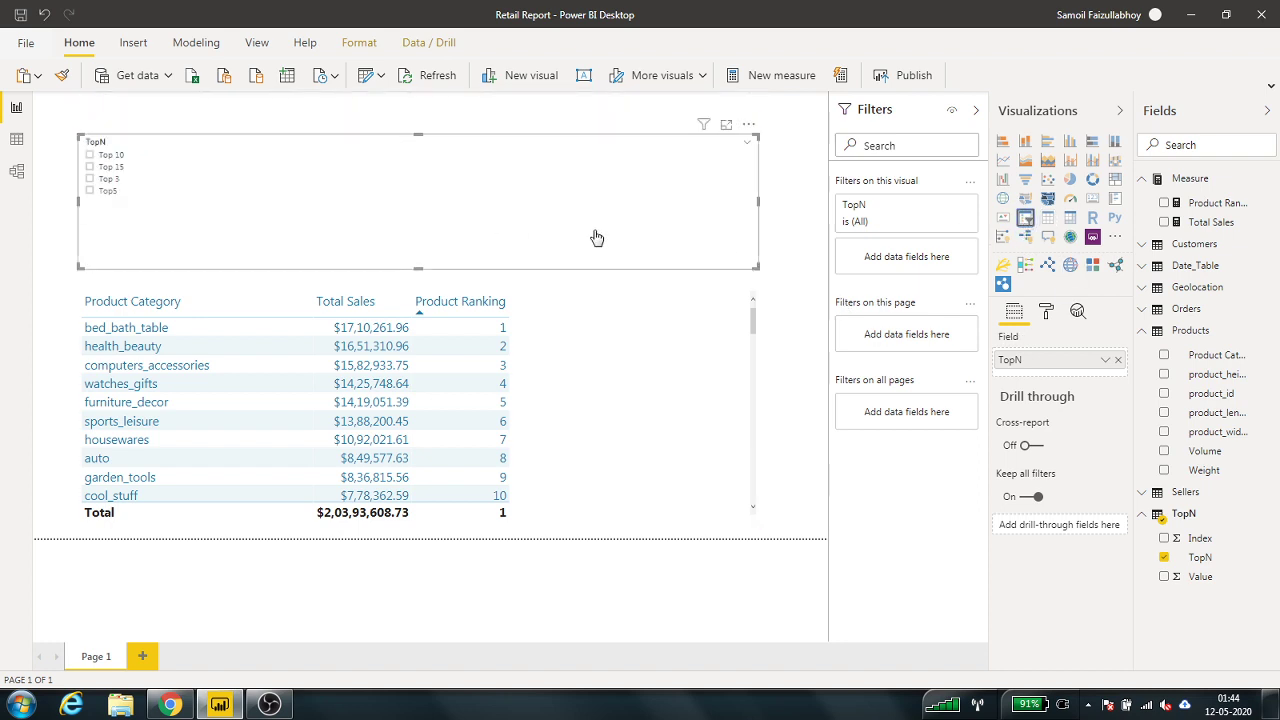
Step: Make the slicer horizontal with 18 pt item text, stretched into one row
left_click(1046, 313)
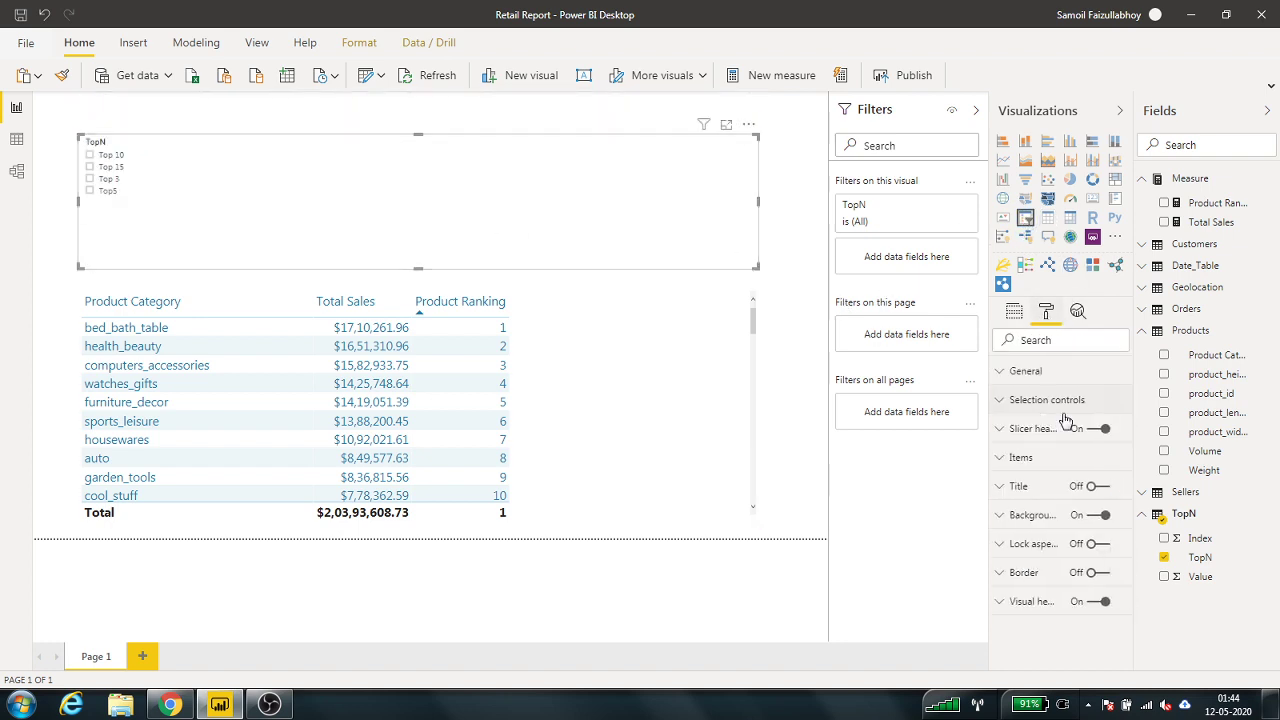
left_click(1022, 372)
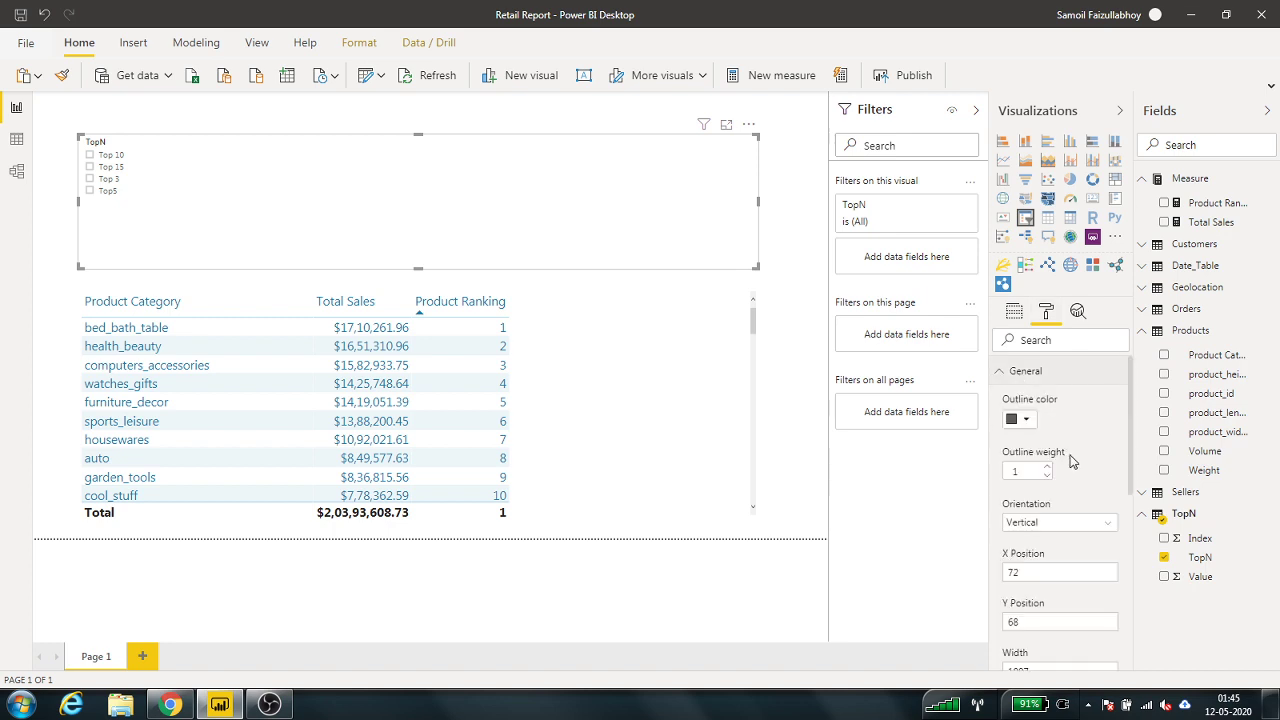
left_click(1064, 524)
left_click(1068, 560)
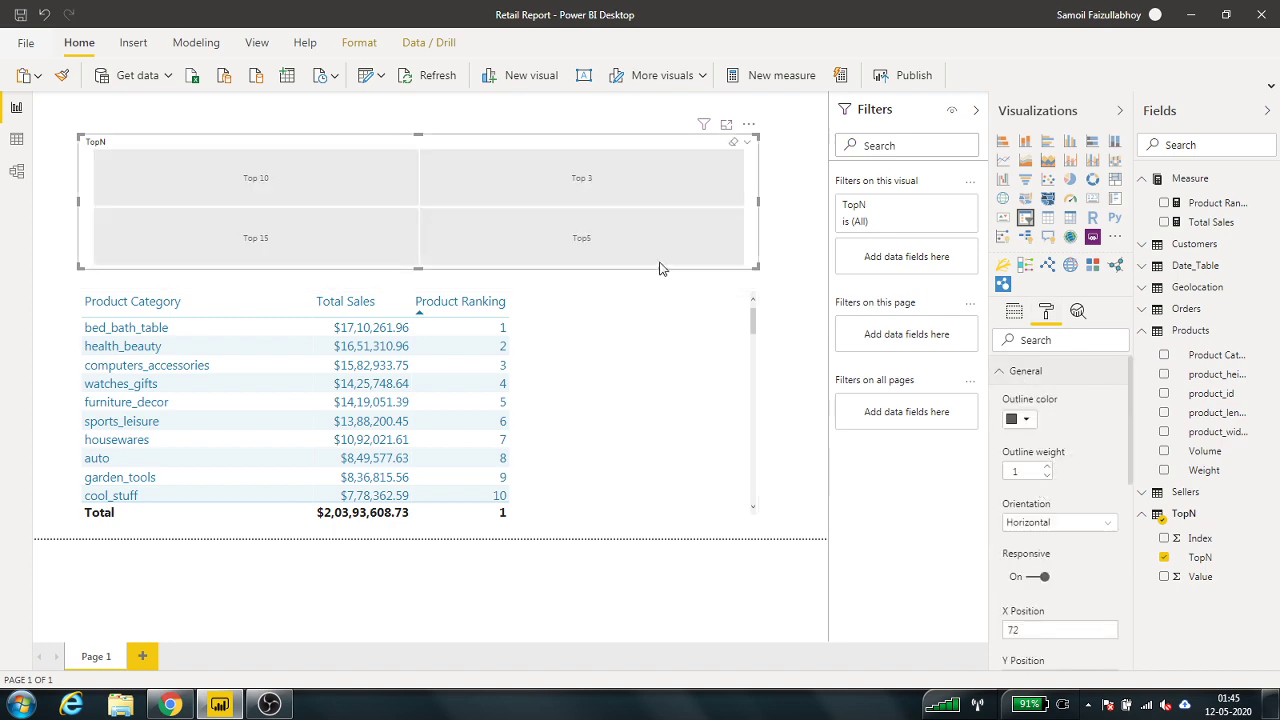
left_click(996, 381)
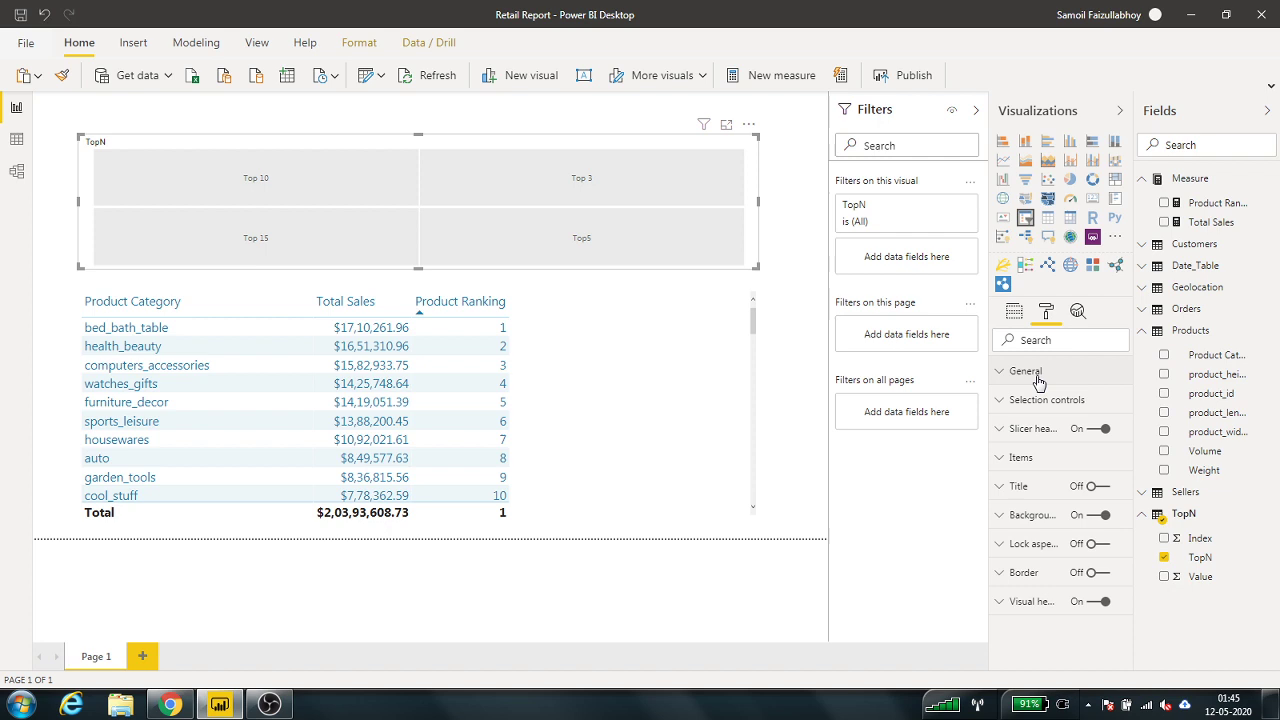
left_click(1002, 459)
left_click(1020, 660)
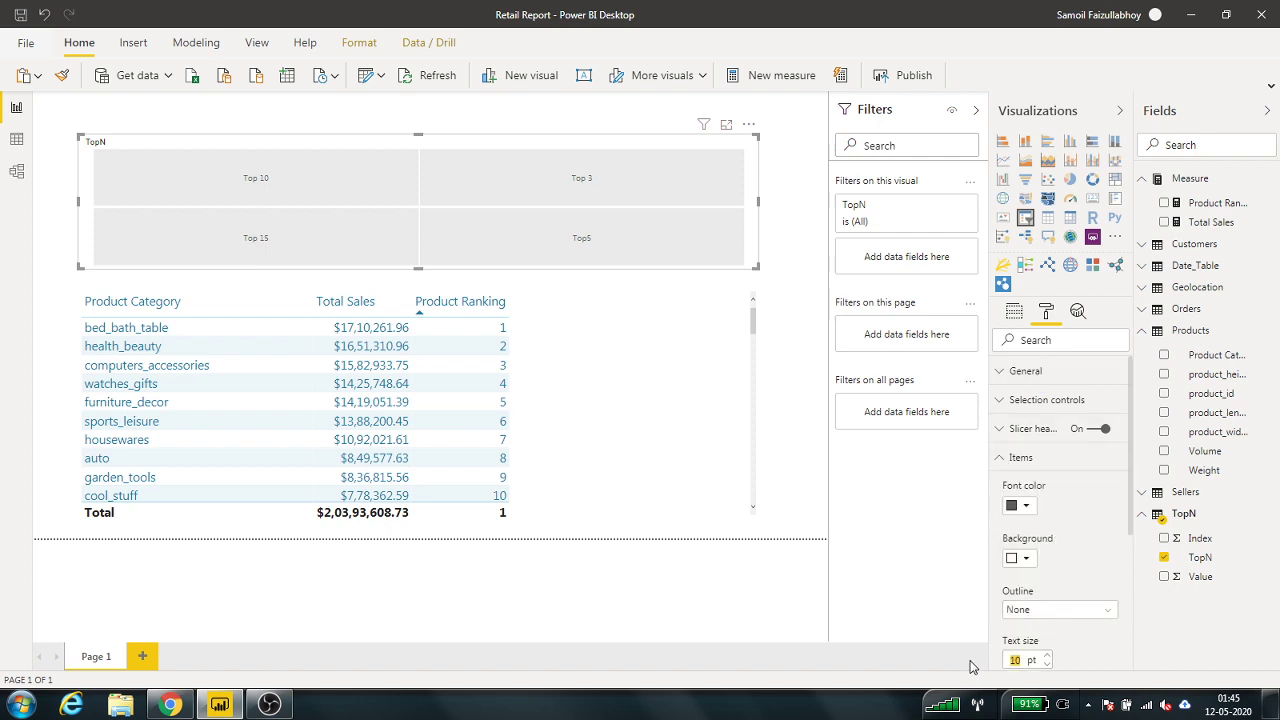
type("18")
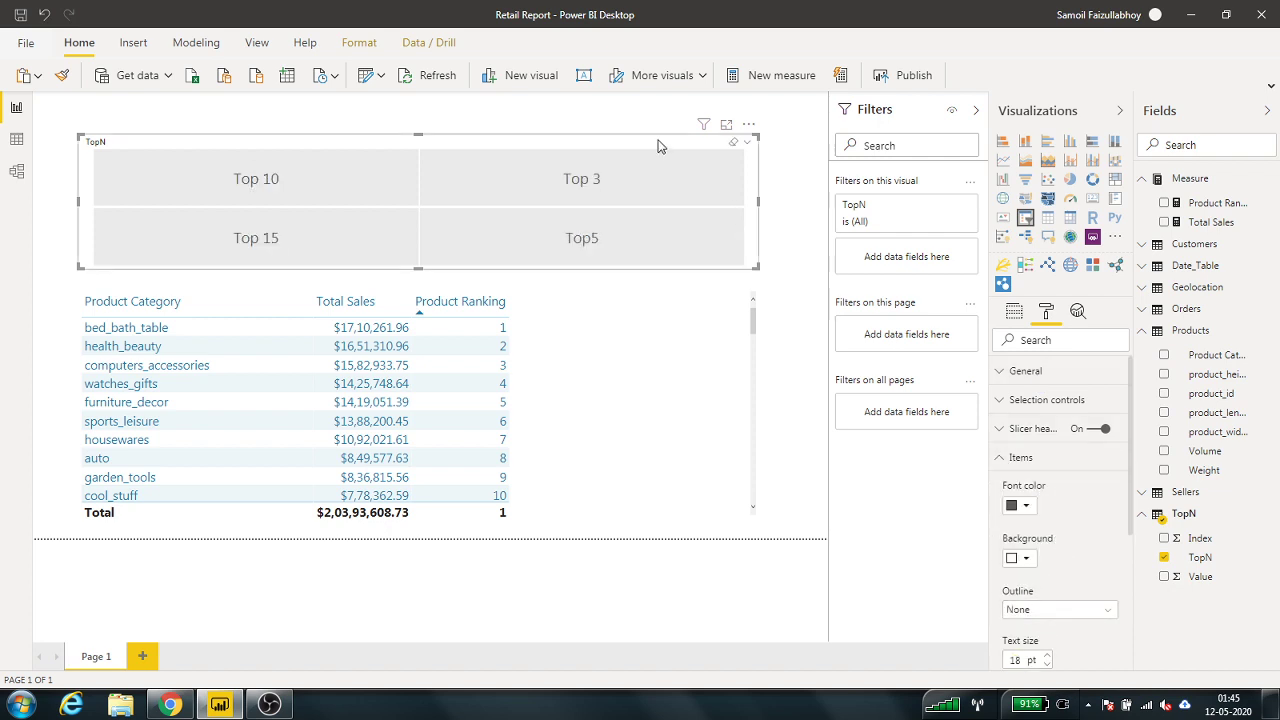
left_click_drag(418, 134, 418, 189)
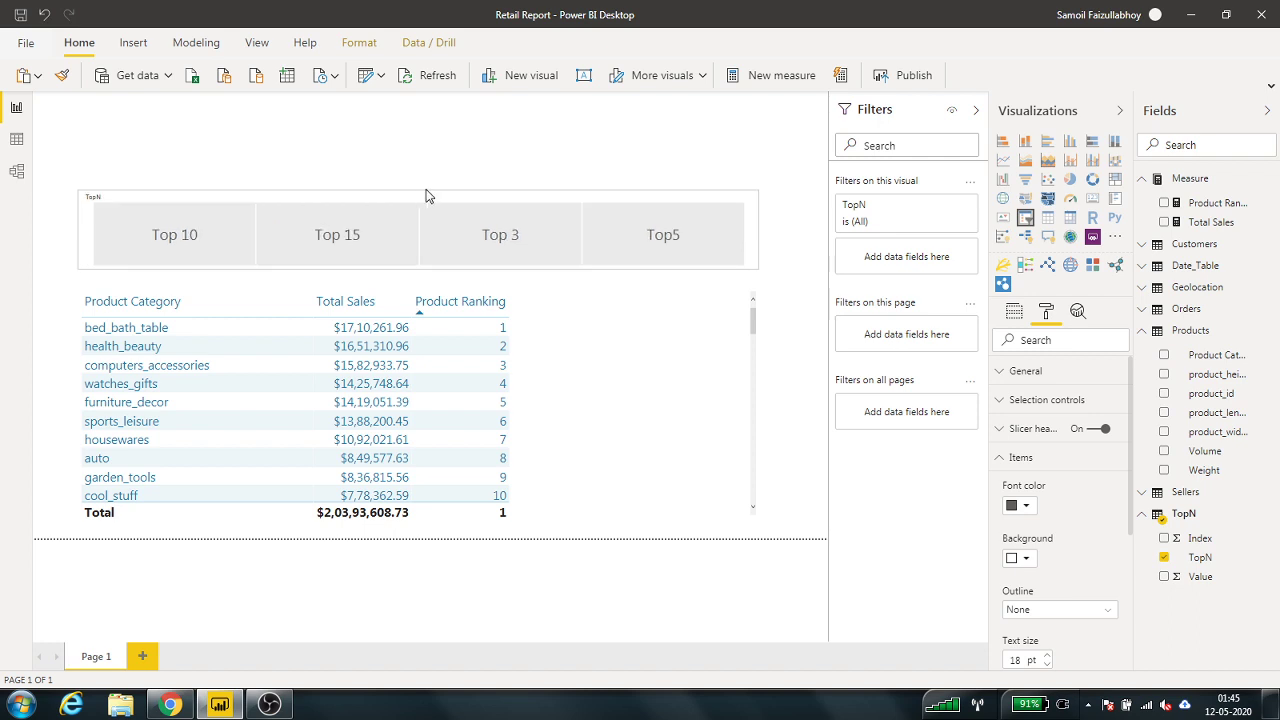
Step: Try the Top 10, Top 15 and Top5 tiles in the TopN slicer
left_click(535, 187)
left_click(240, 245)
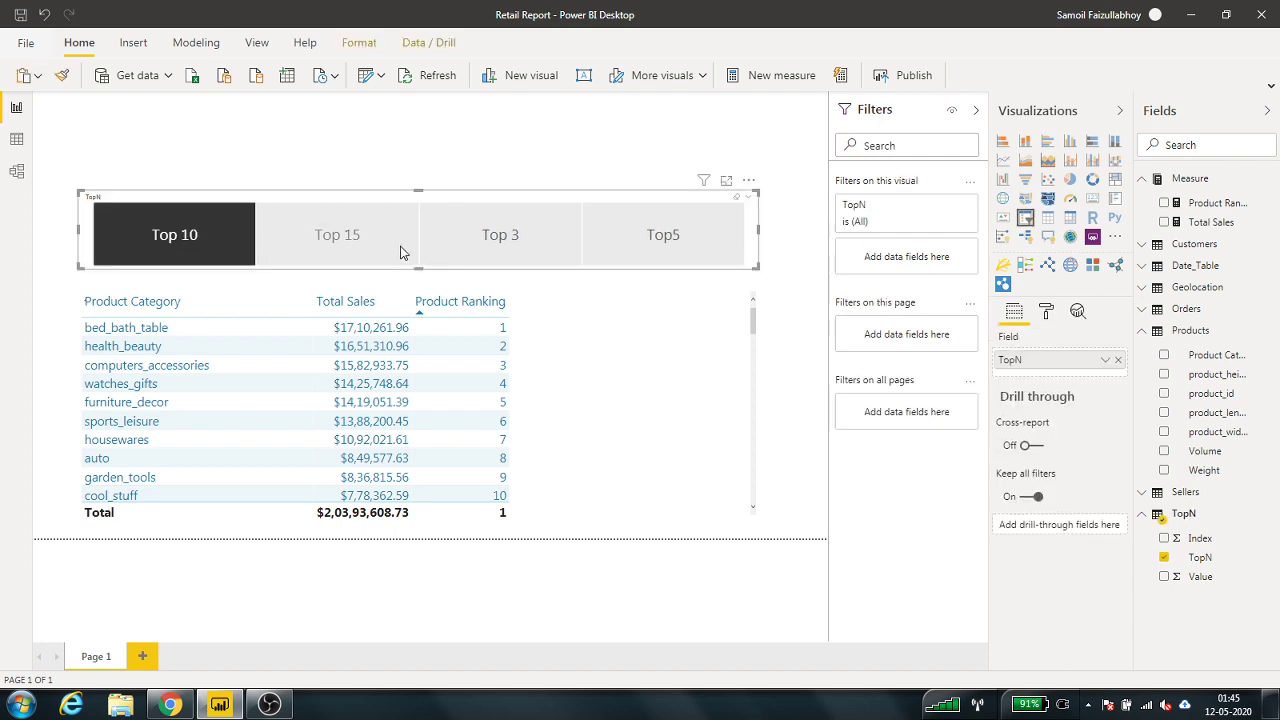
left_click(340, 246)
left_click(615, 252)
left_click(170, 258)
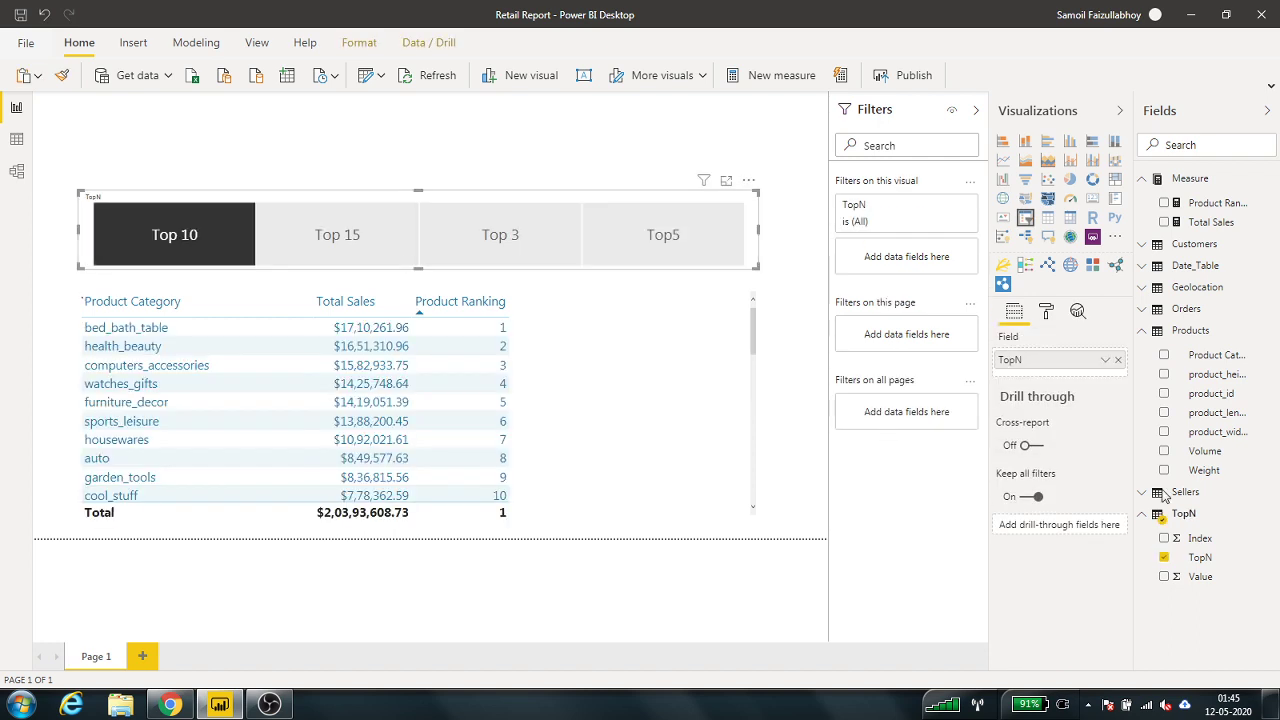
Step: Sort the TopN column by Index, then choose the Top 3 tile
left_click(1199, 560)
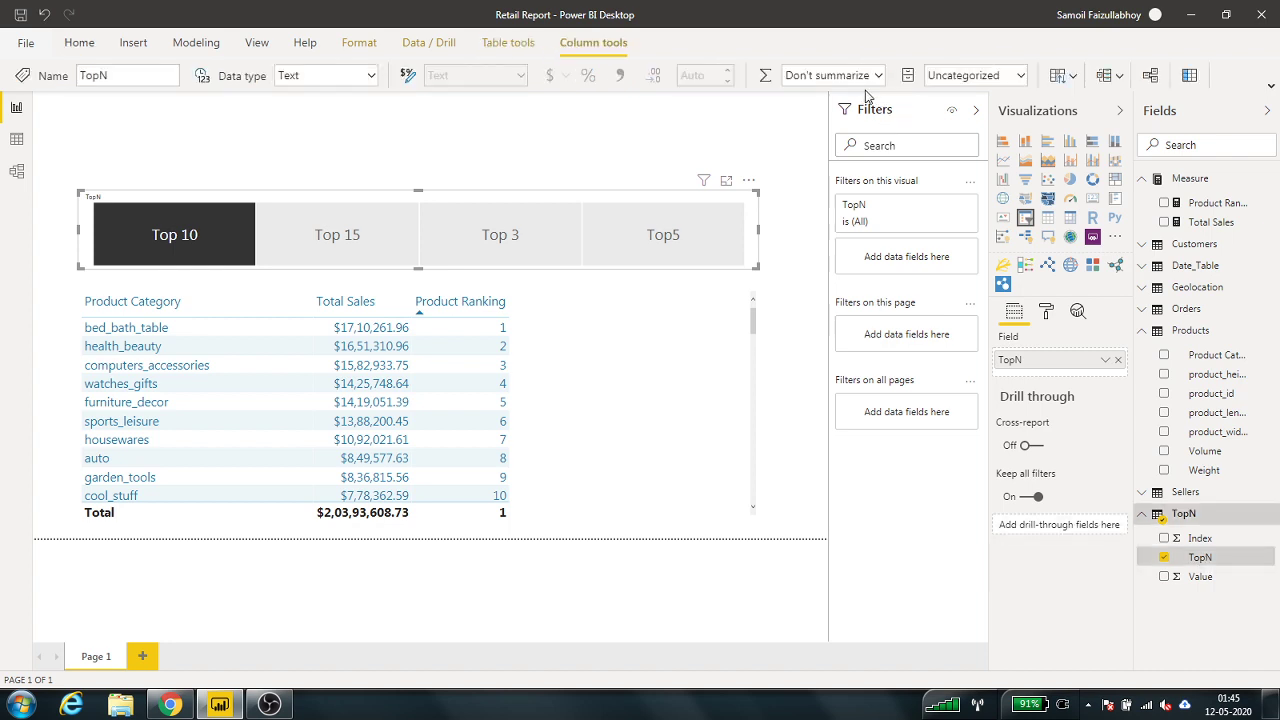
left_click(1062, 76)
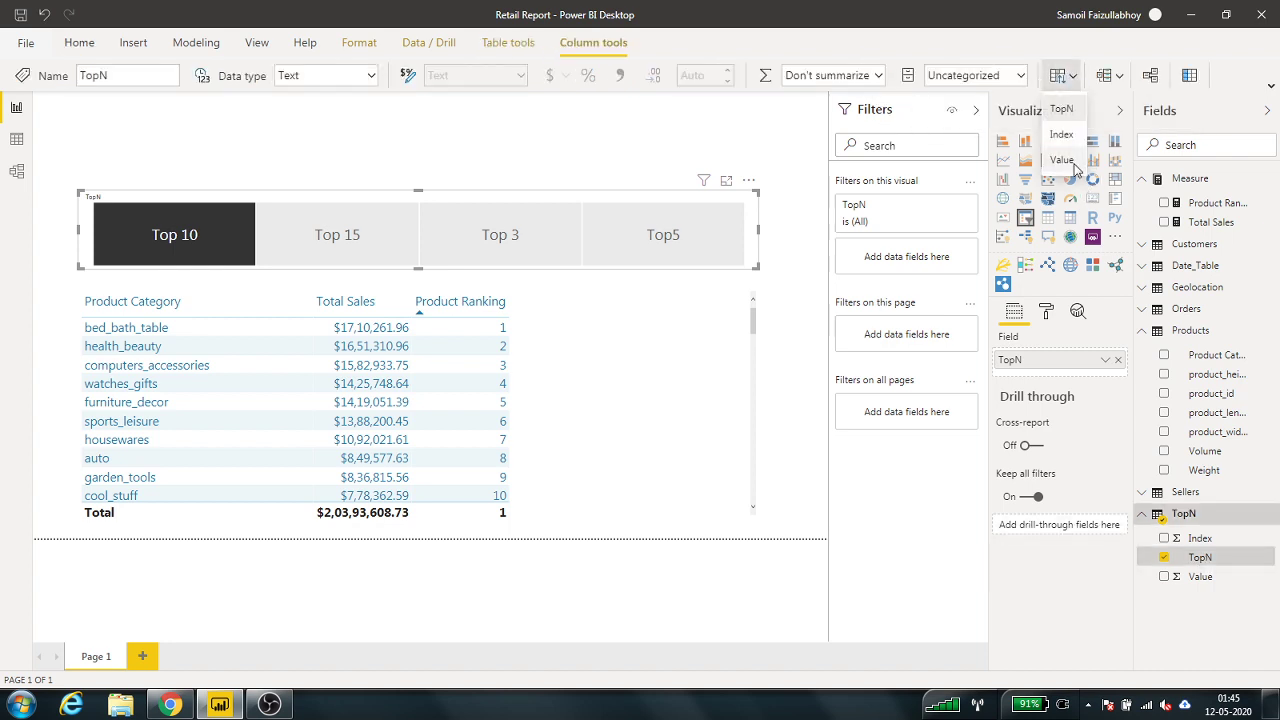
left_click(1064, 138)
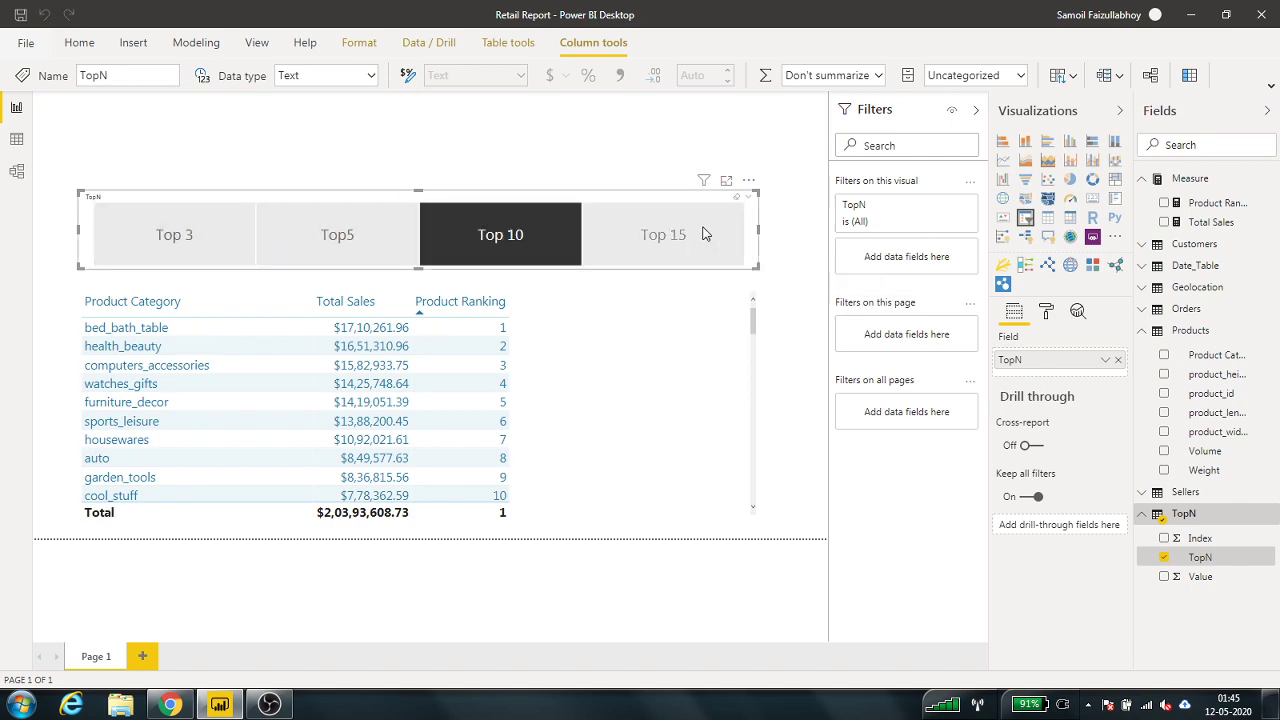
left_click(197, 239)
left_click(269, 186)
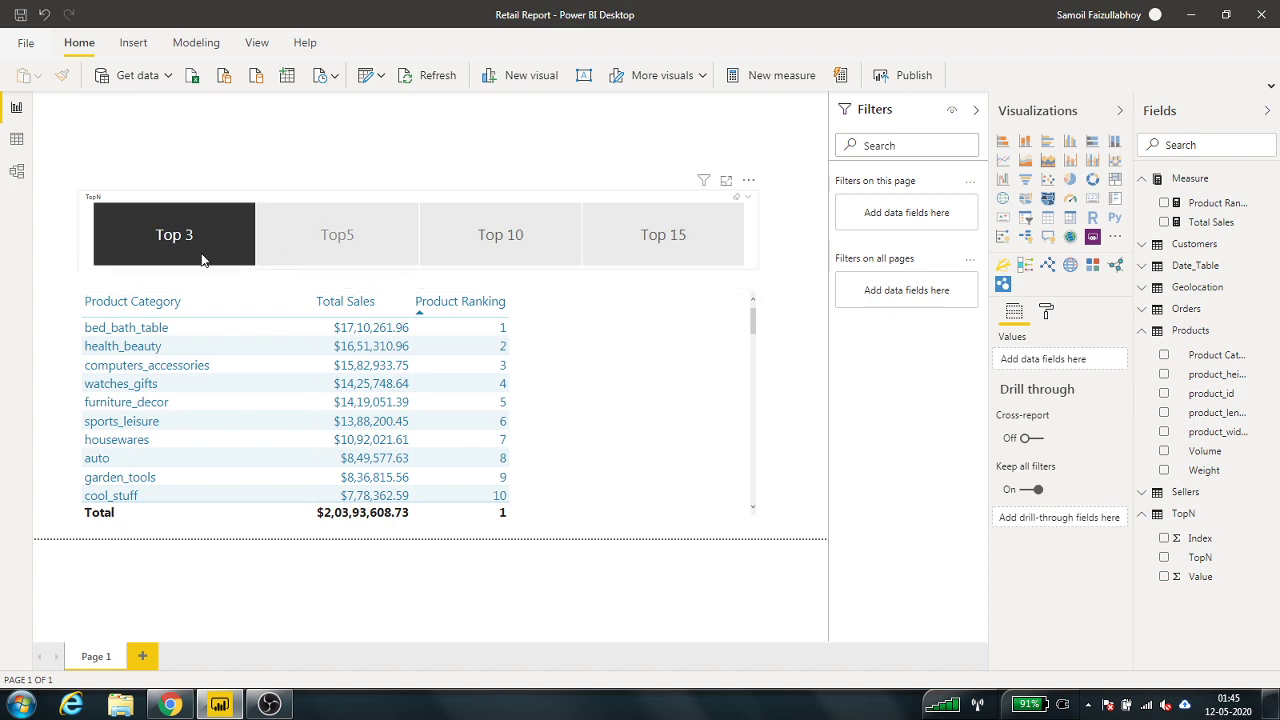
left_click(171, 242)
left_click(171, 242)
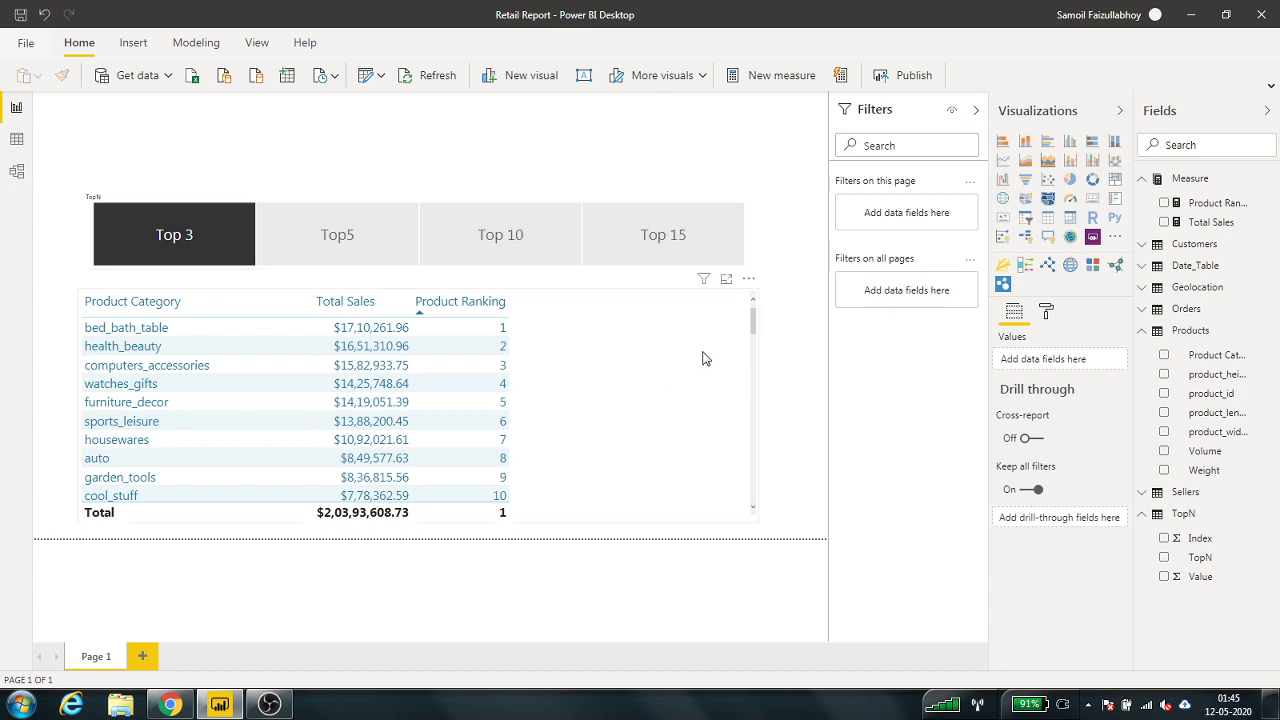
Step: Start a new SelectedTopN measure with IF(HASONEVALUE('TopN'[Value]) in the Measure table
right_click(1184, 180)
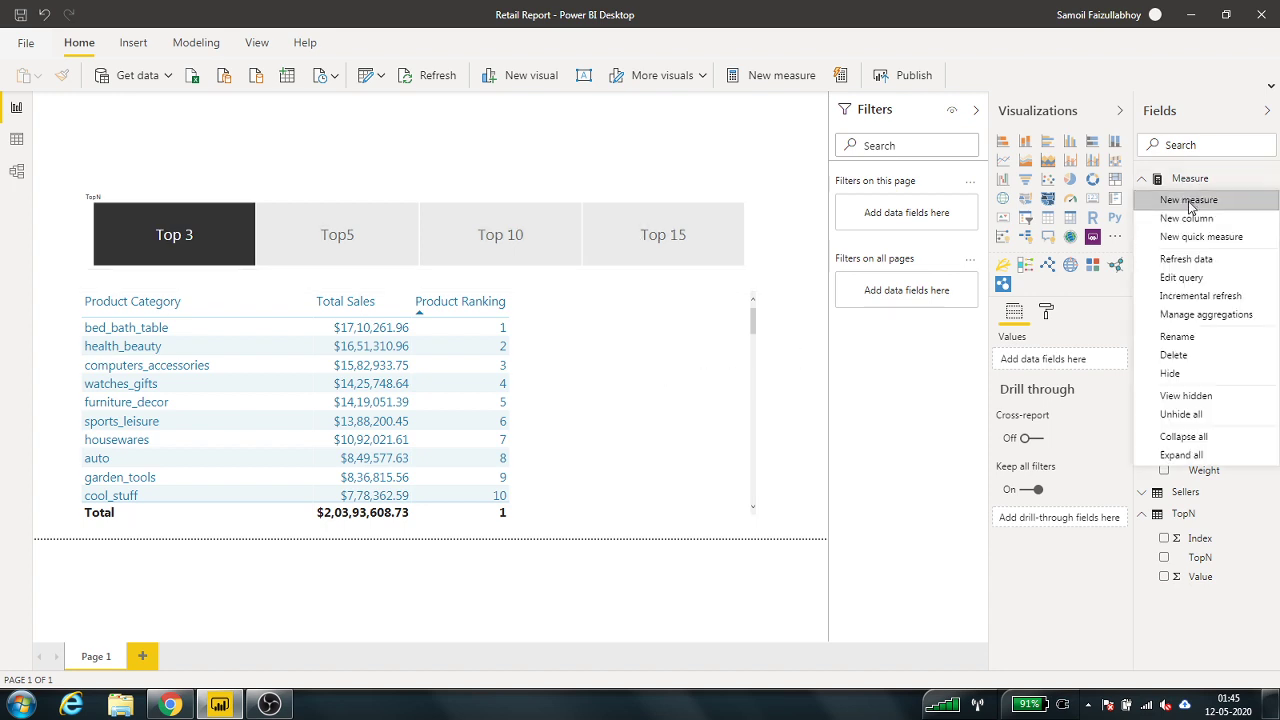
left_click(1189, 202)
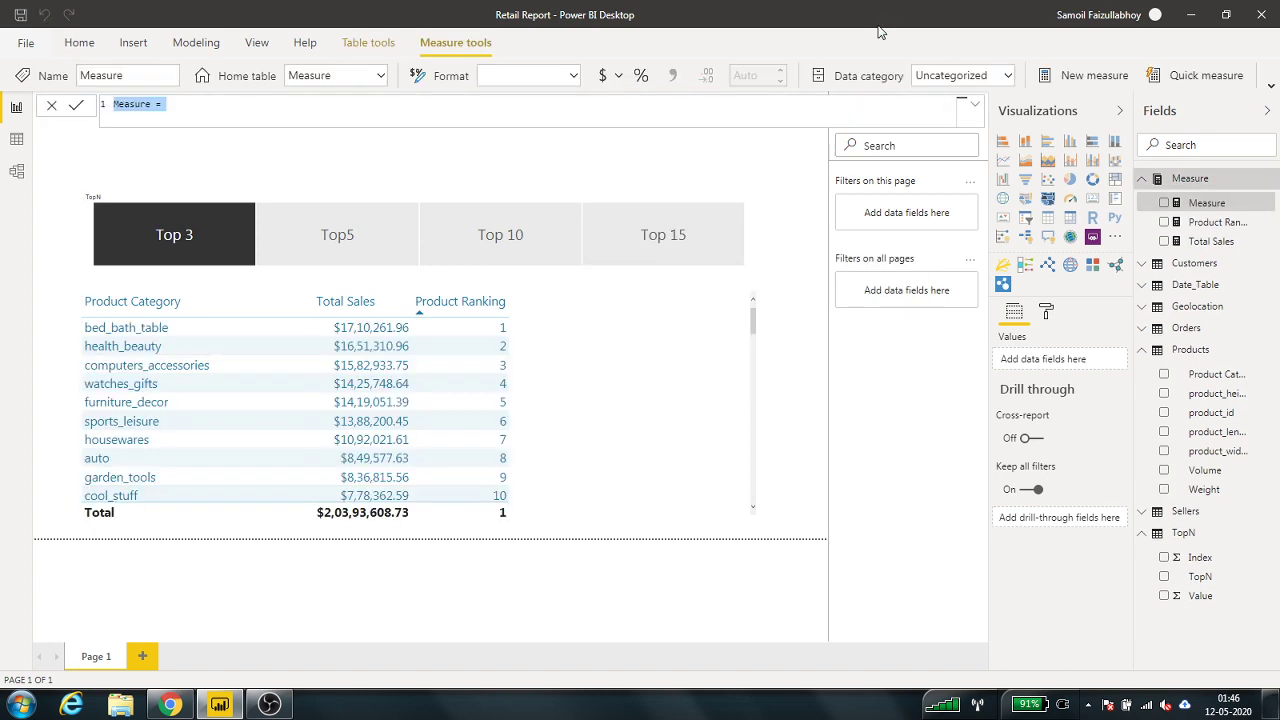
type("SelectedTopN")
type("IF(hasone")
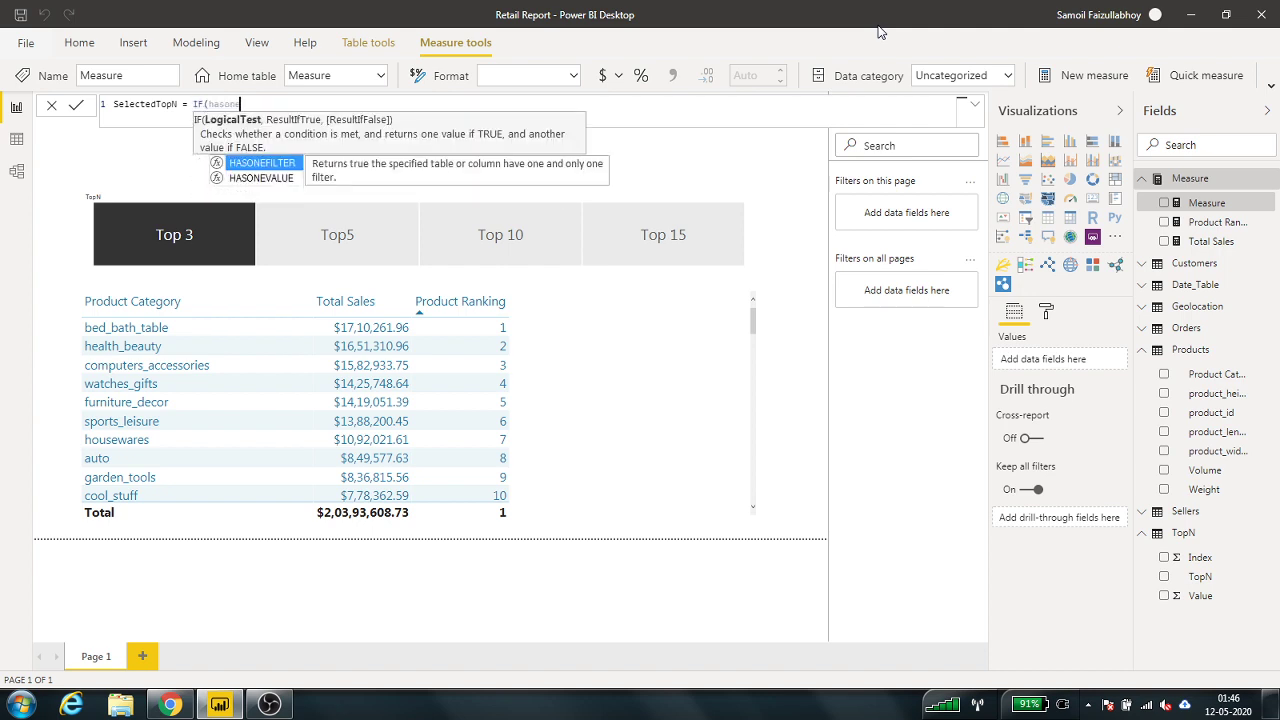
key("Down")
key("Tab")
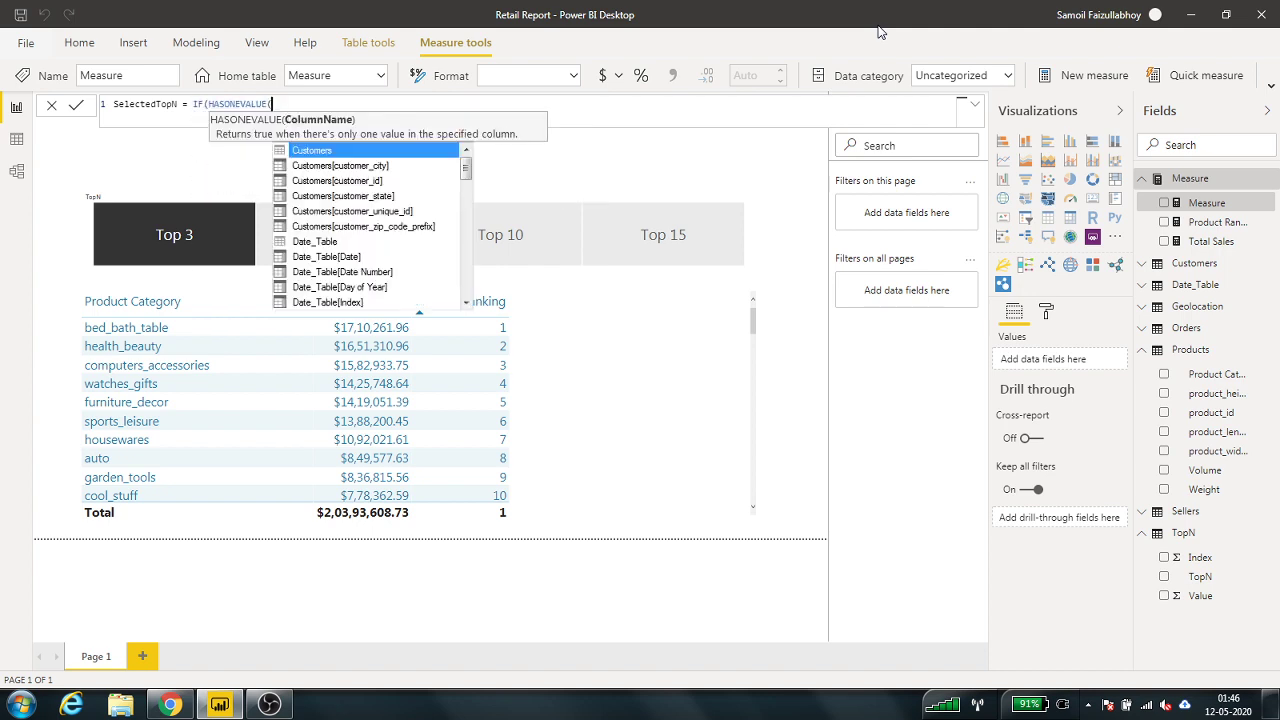
type("value")
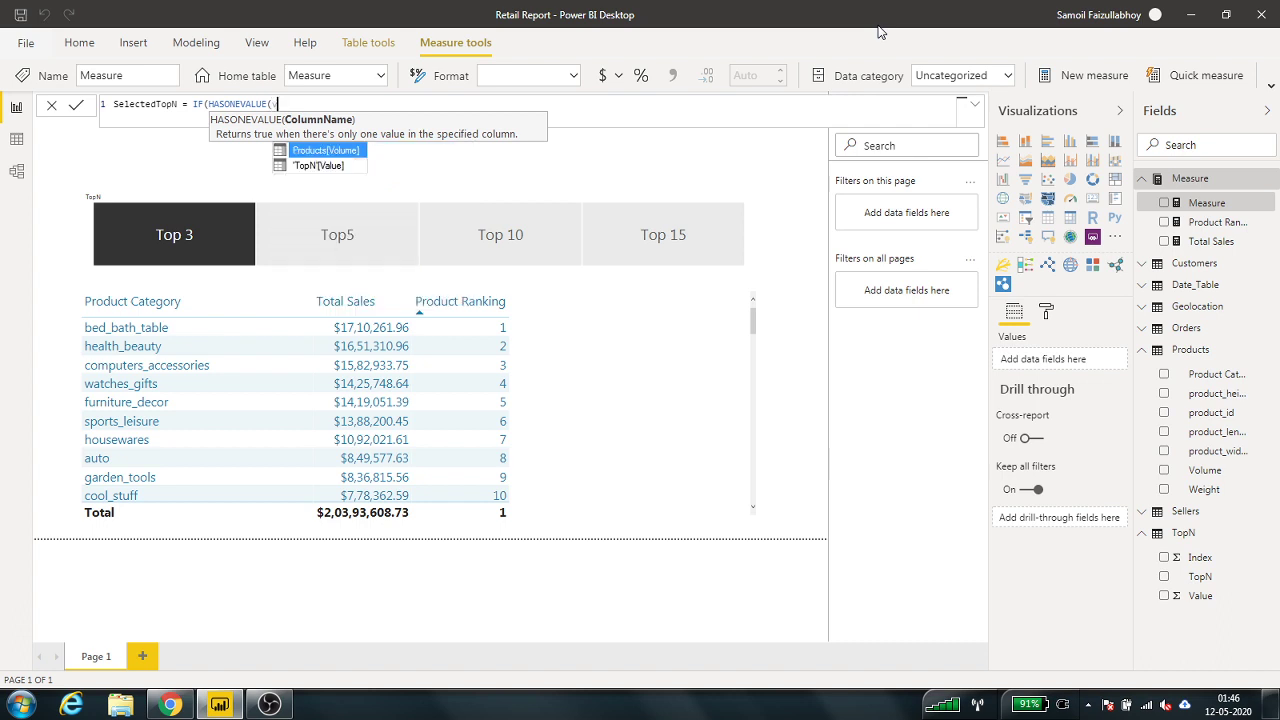
key("Tab")
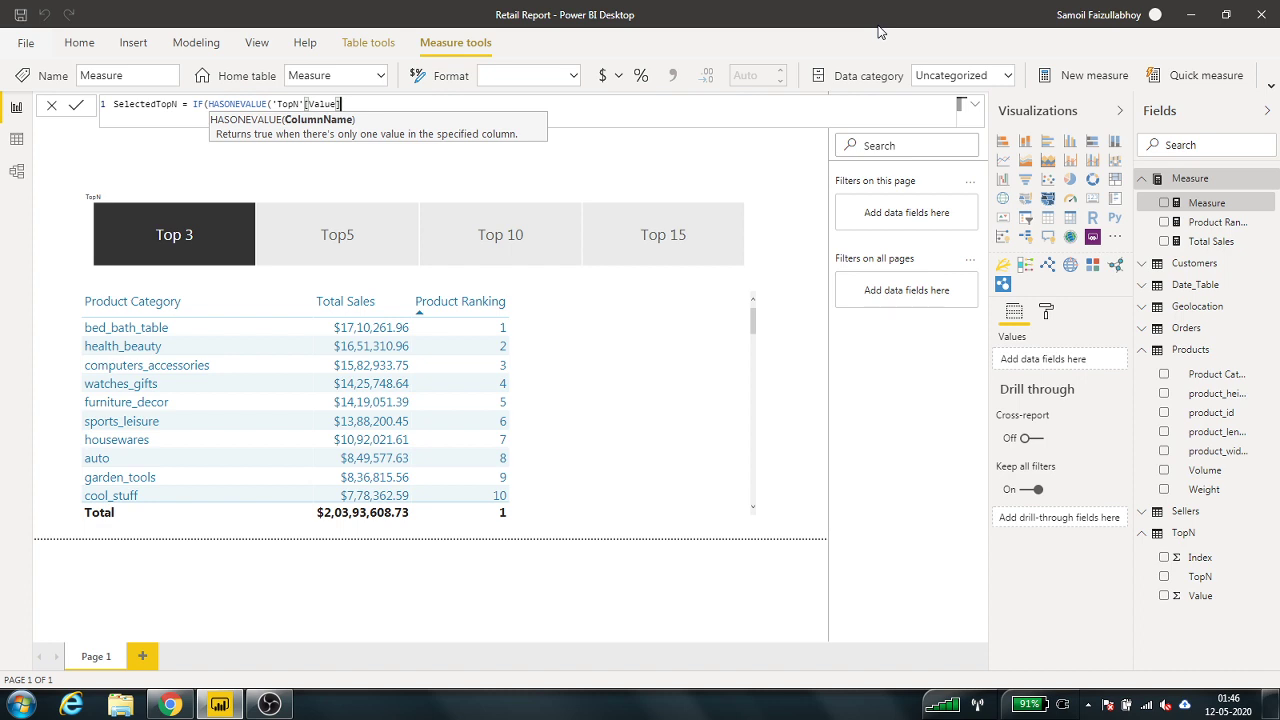
Step: Finish the formula with MIN('TopN'[Value]) and a default of 3, and commit it
type("),")
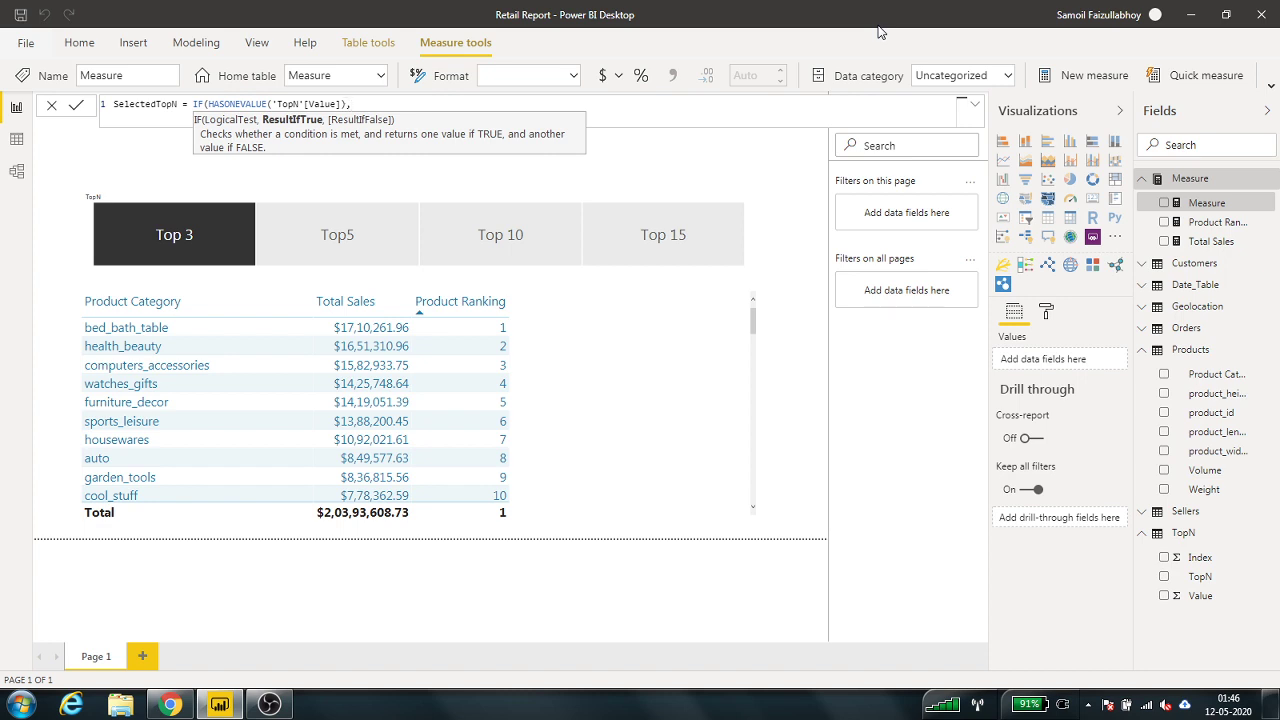
type("MIN(")
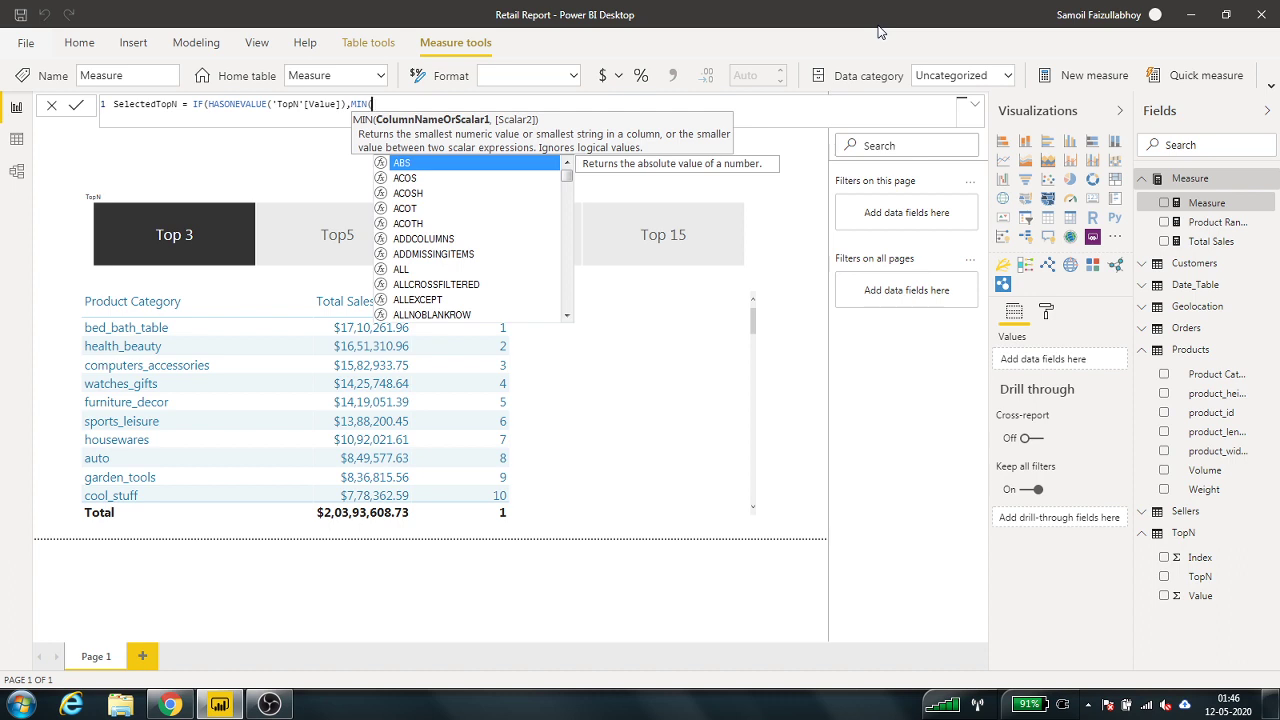
type("value")
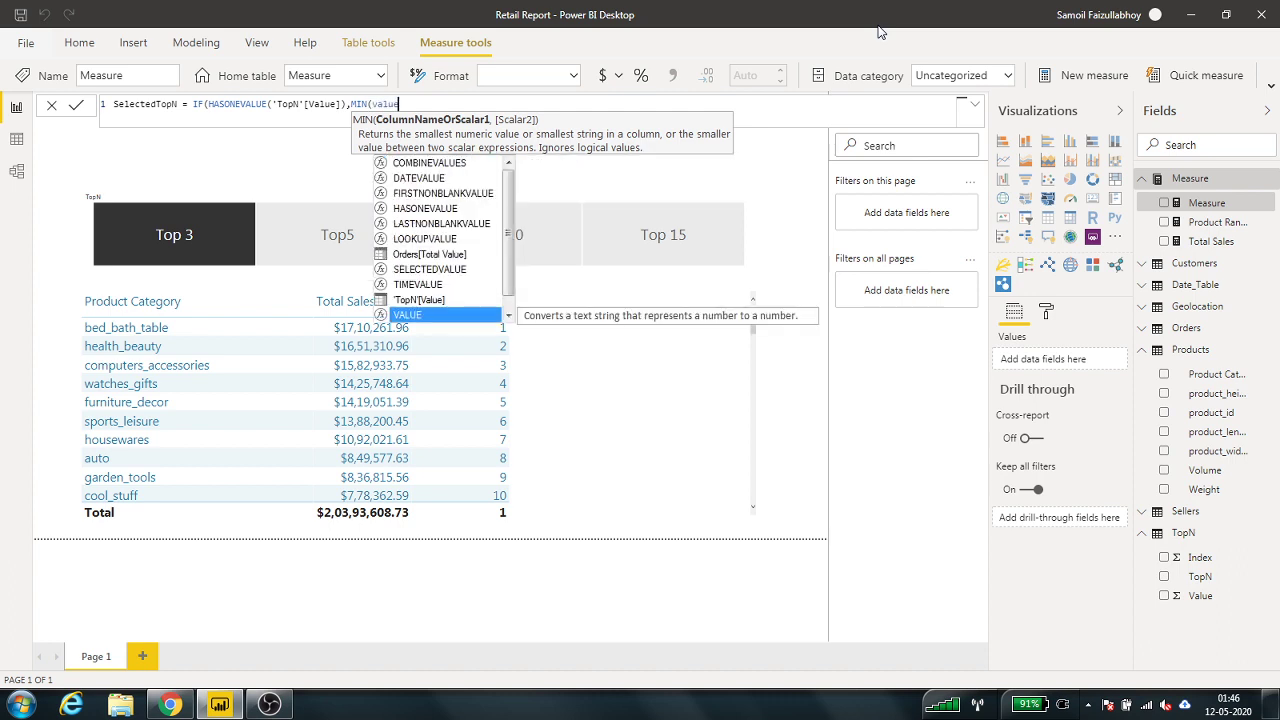
key("Up")
key("Tab")
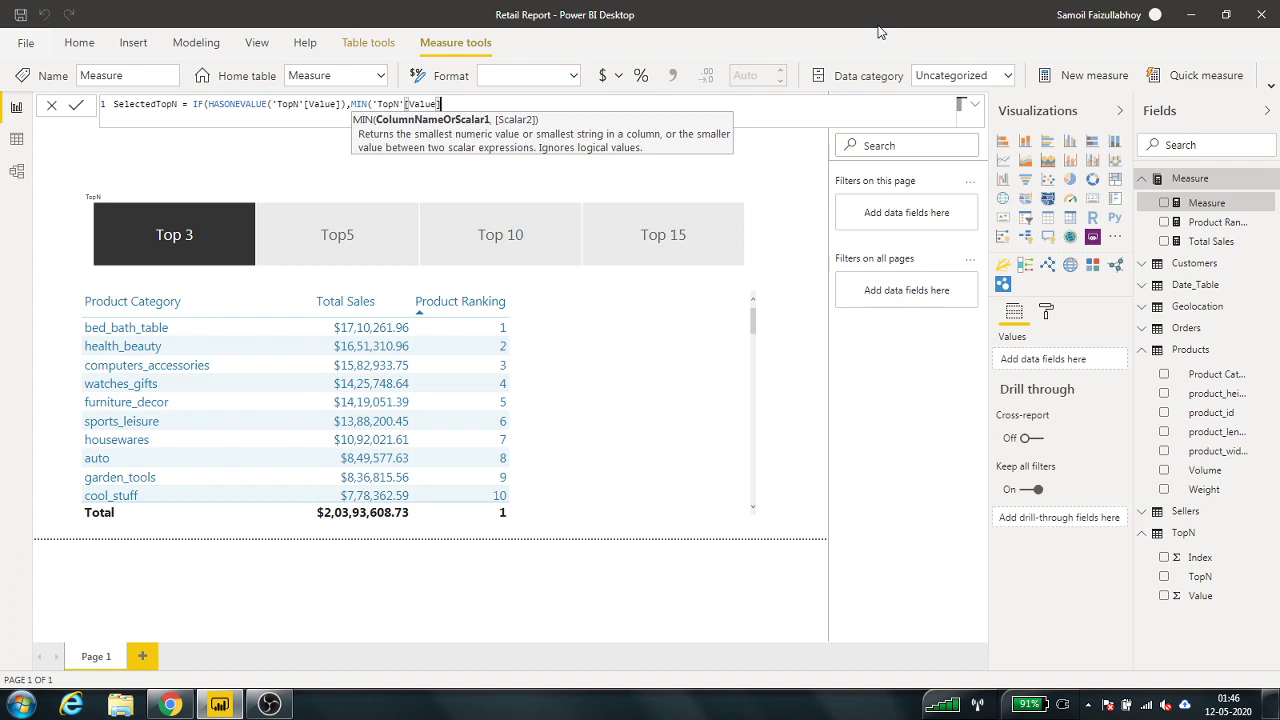
type(")")
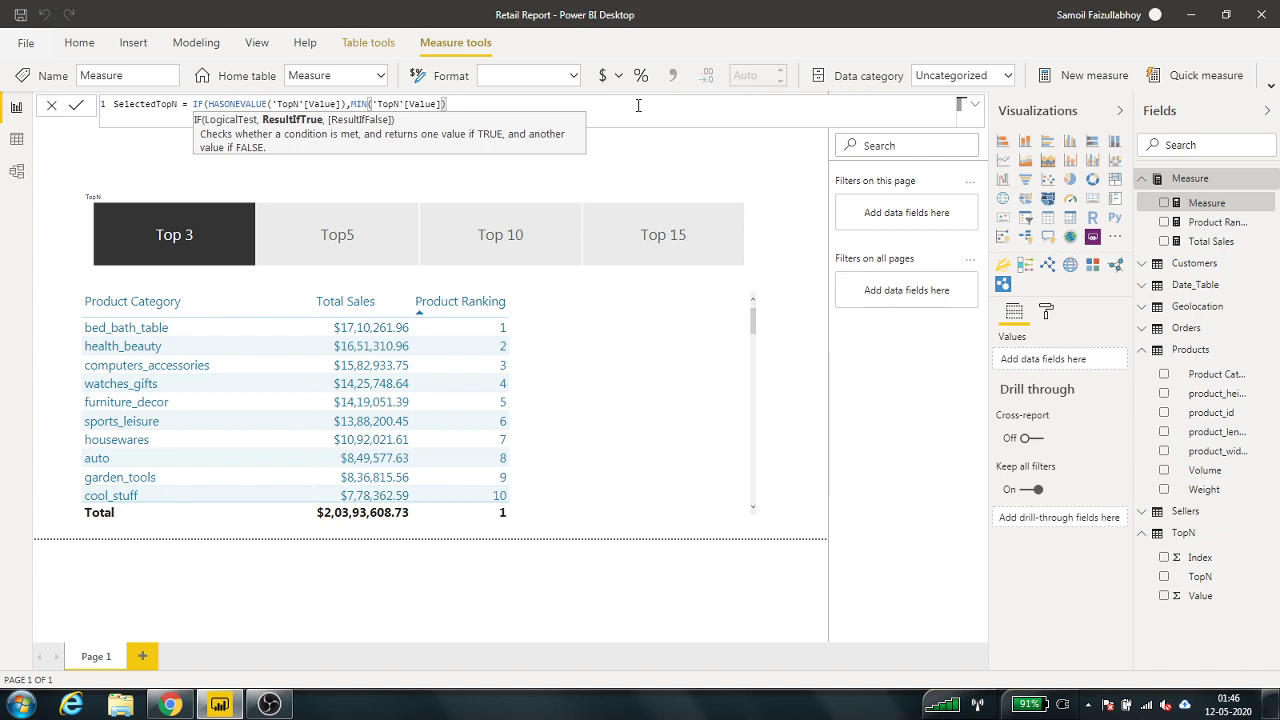
type(",3")
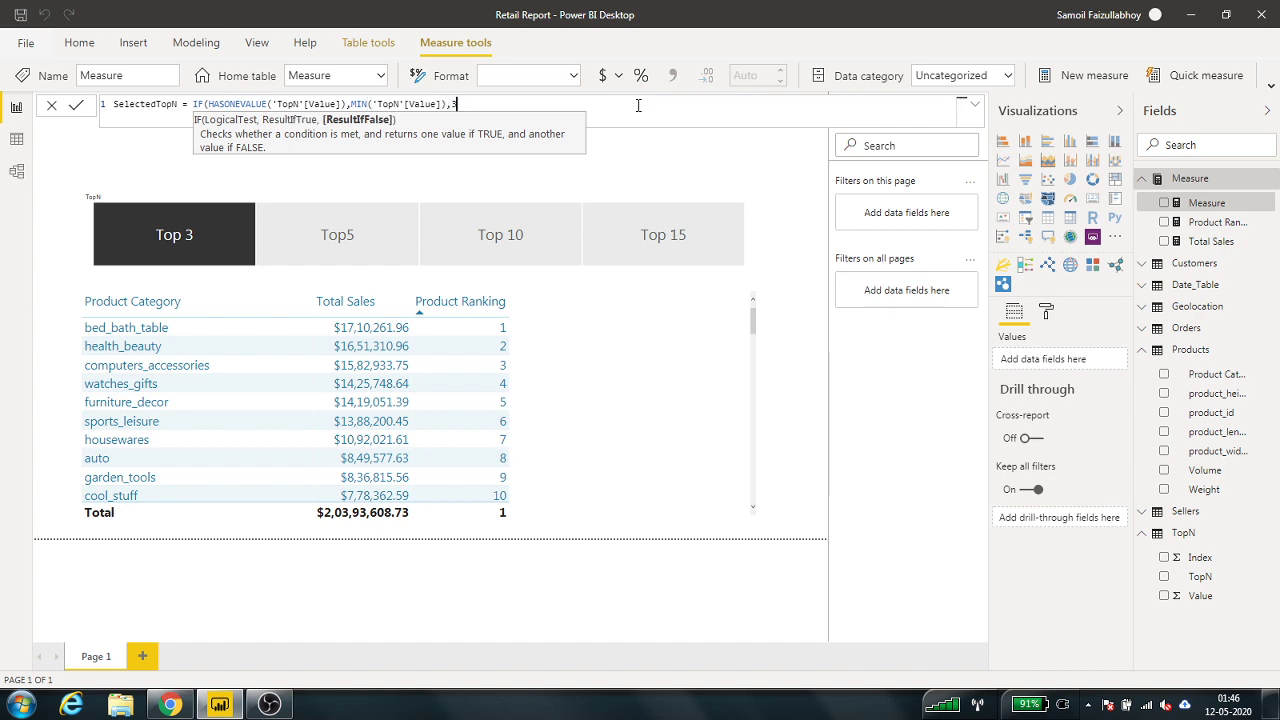
type(")")
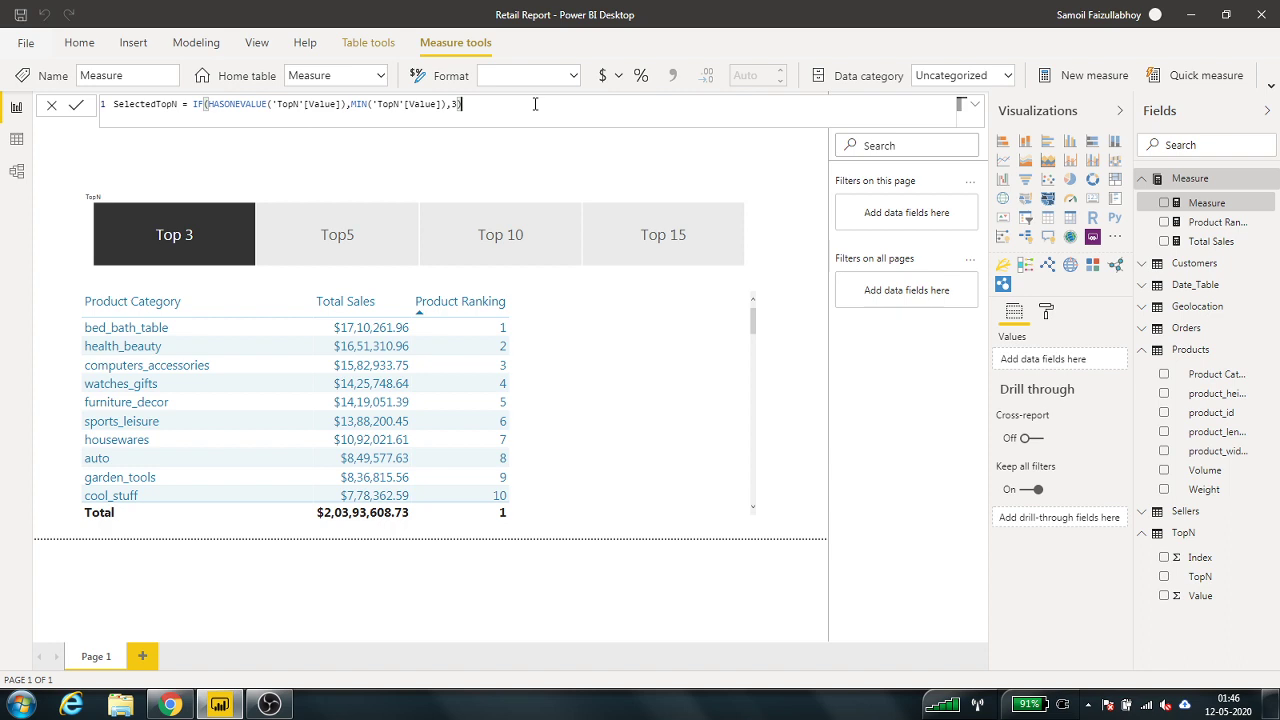
key("Return")
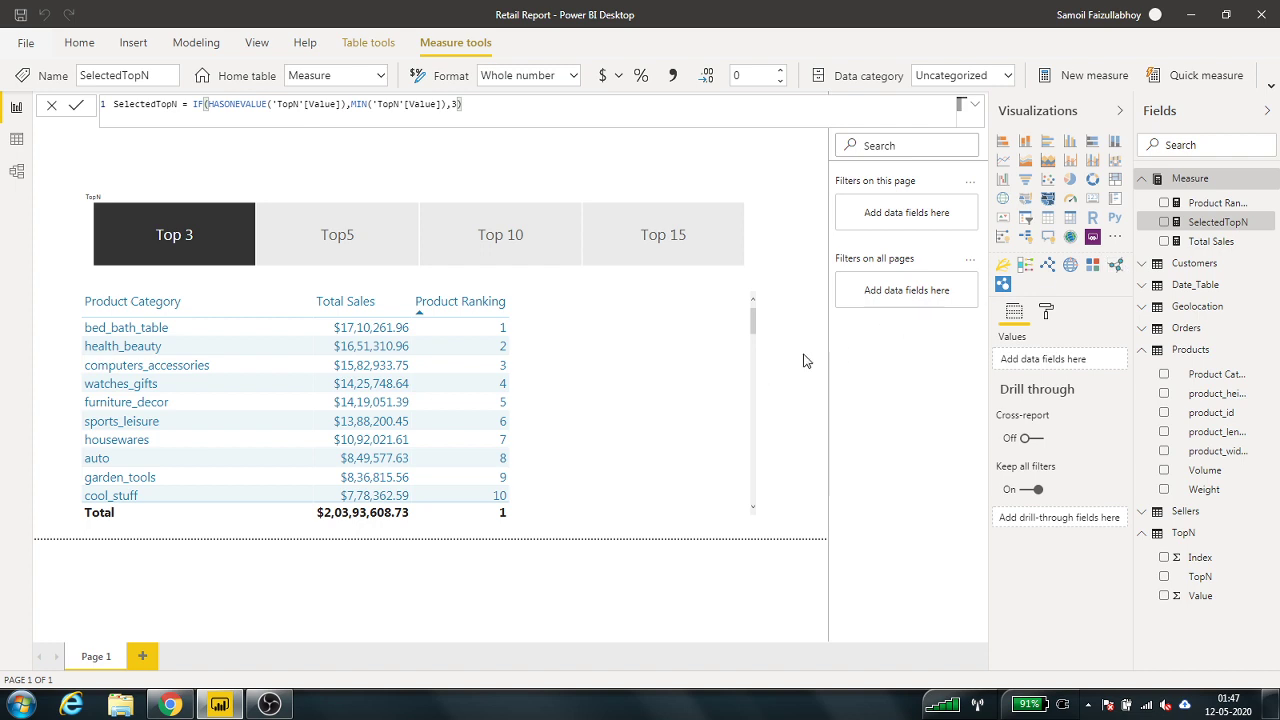
left_click(898, 365)
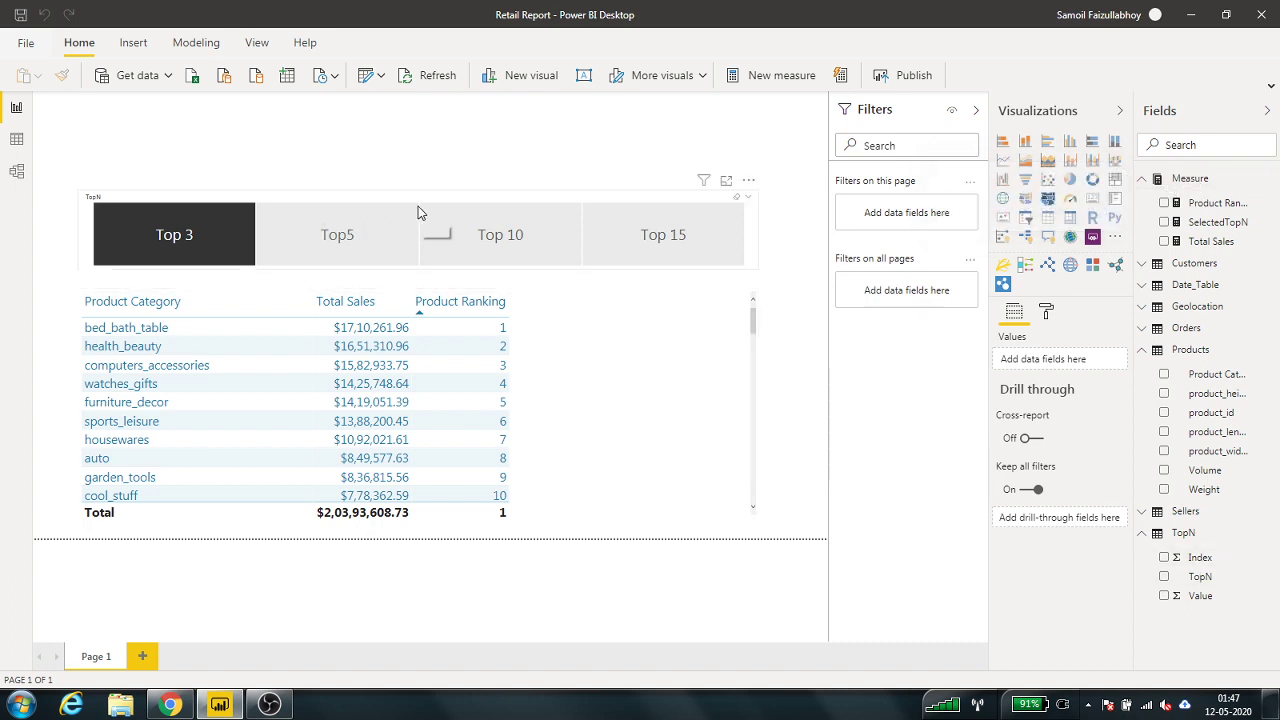
left_click(226, 229)
left_click(226, 229)
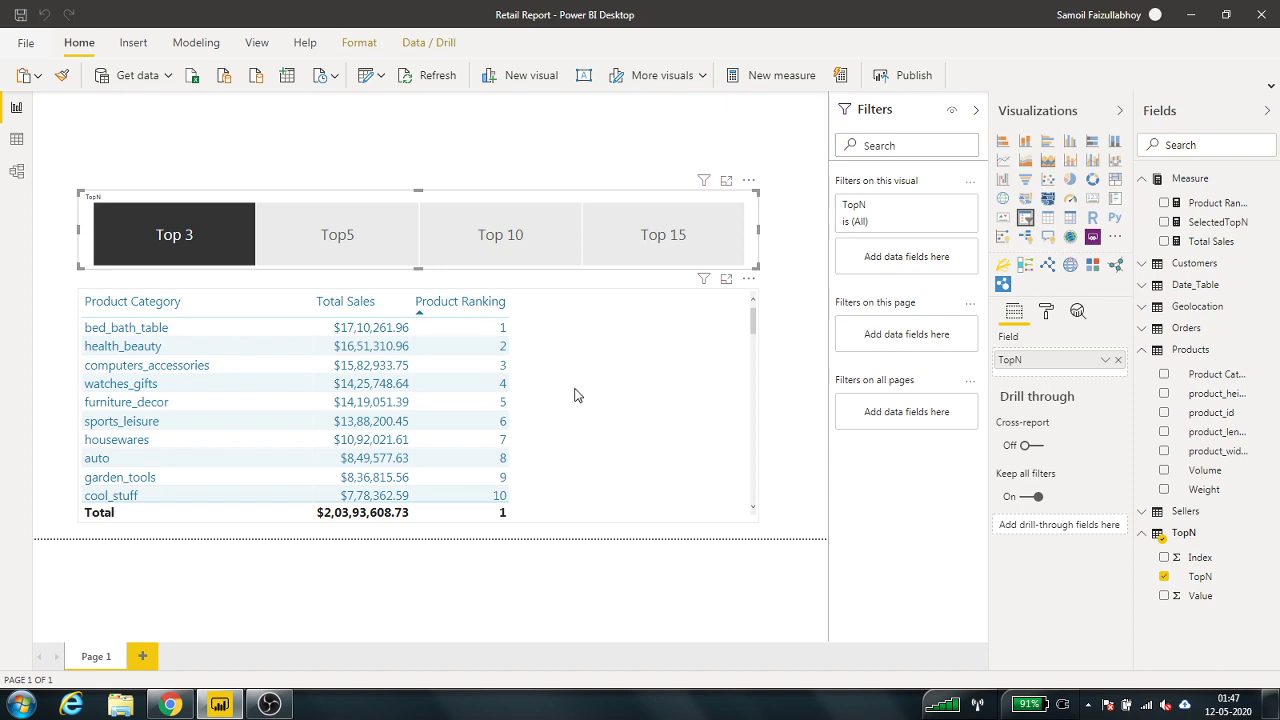
left_click(200, 240)
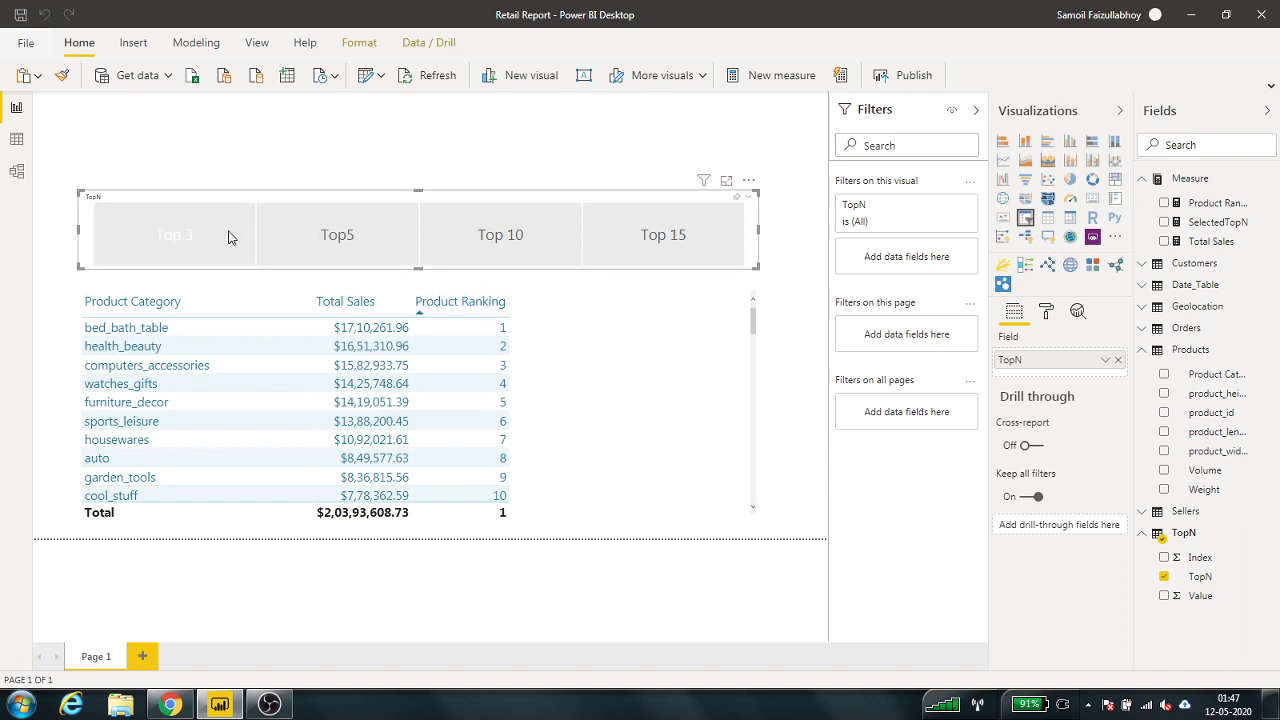
left_click(200, 240)
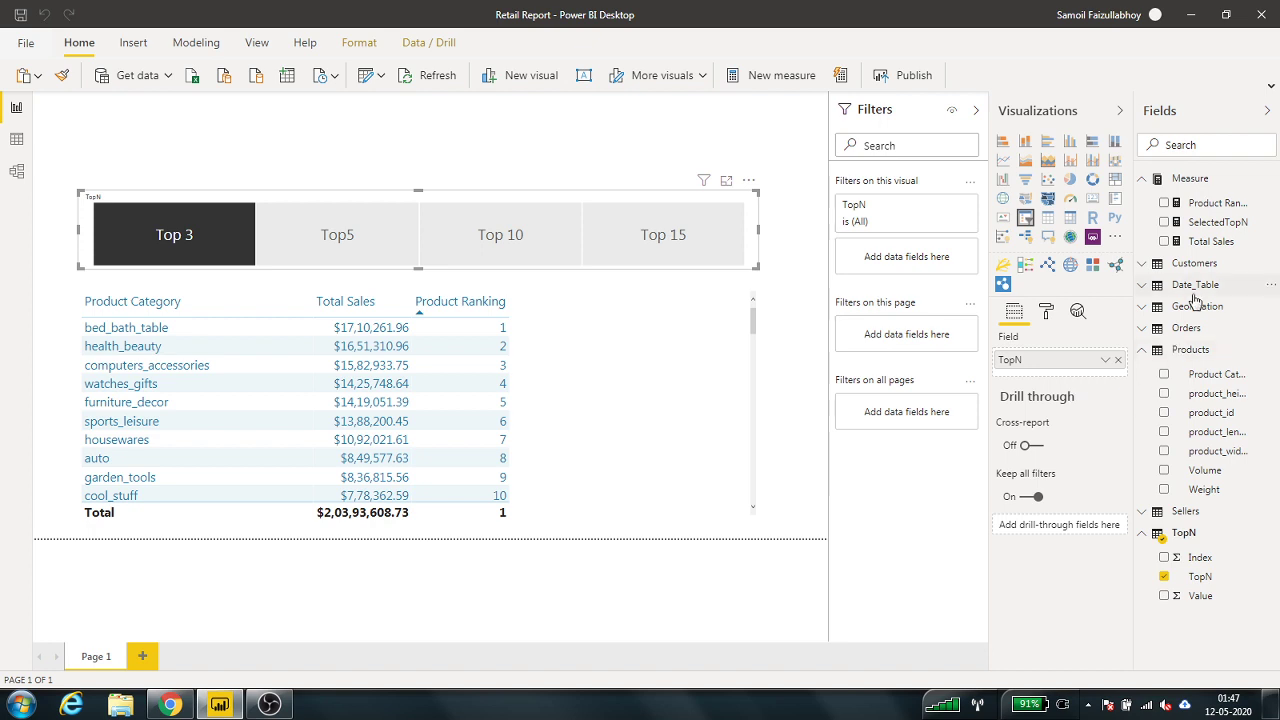
Step: Create Product Category in SelectedN = IF([Product Ranking]<=[SelectedTopN],1,0) in the Measure table
right_click(1190, 190)
key("Escape")
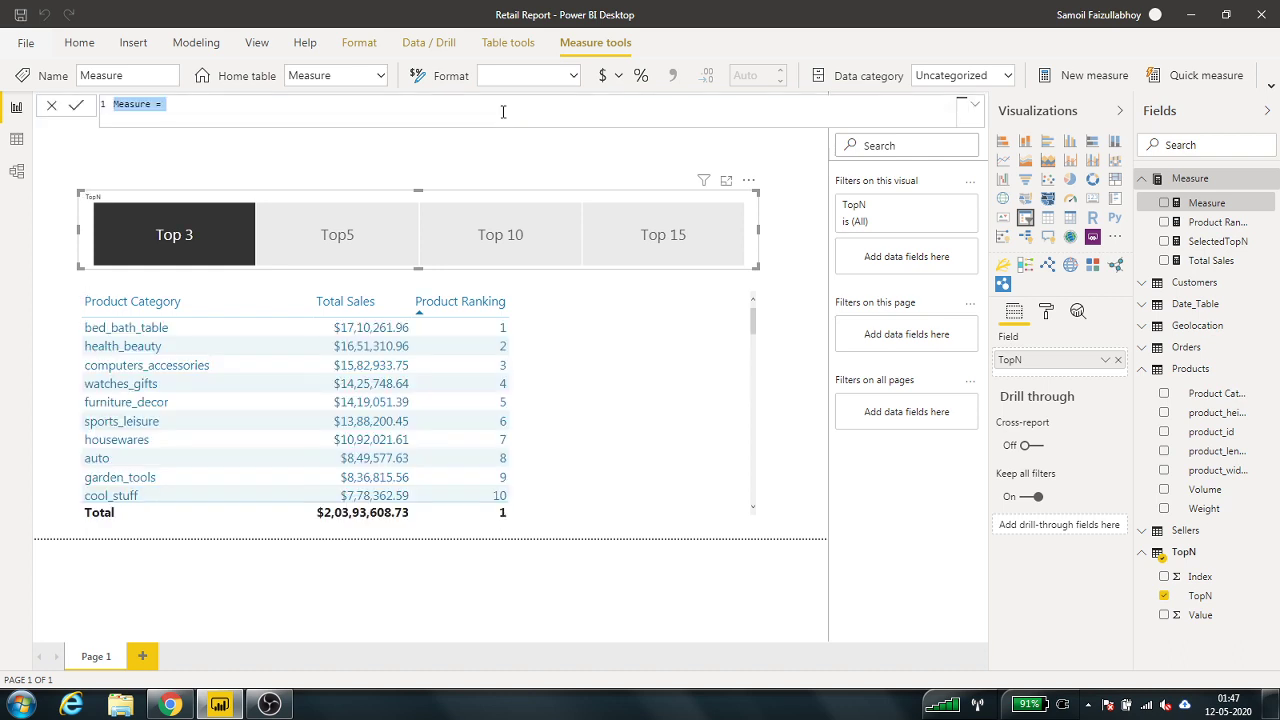
type("Product Catego")
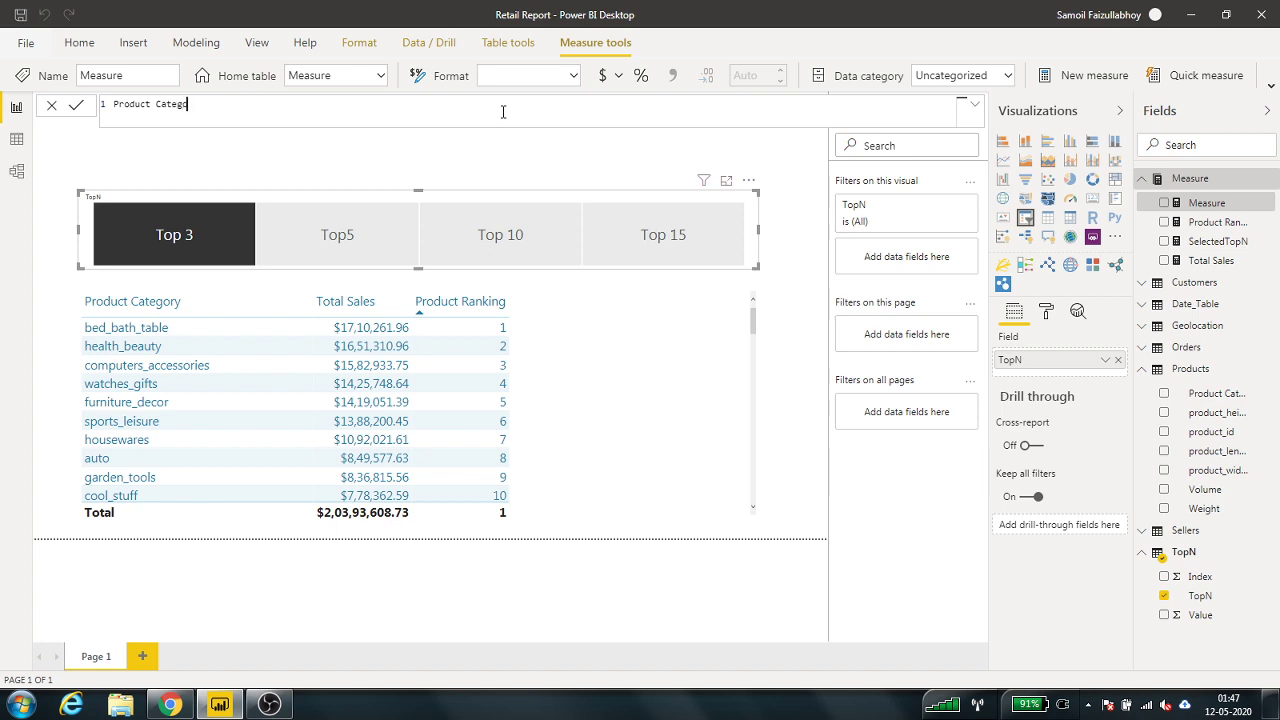
type("ry in SelectedN = IF(prod")
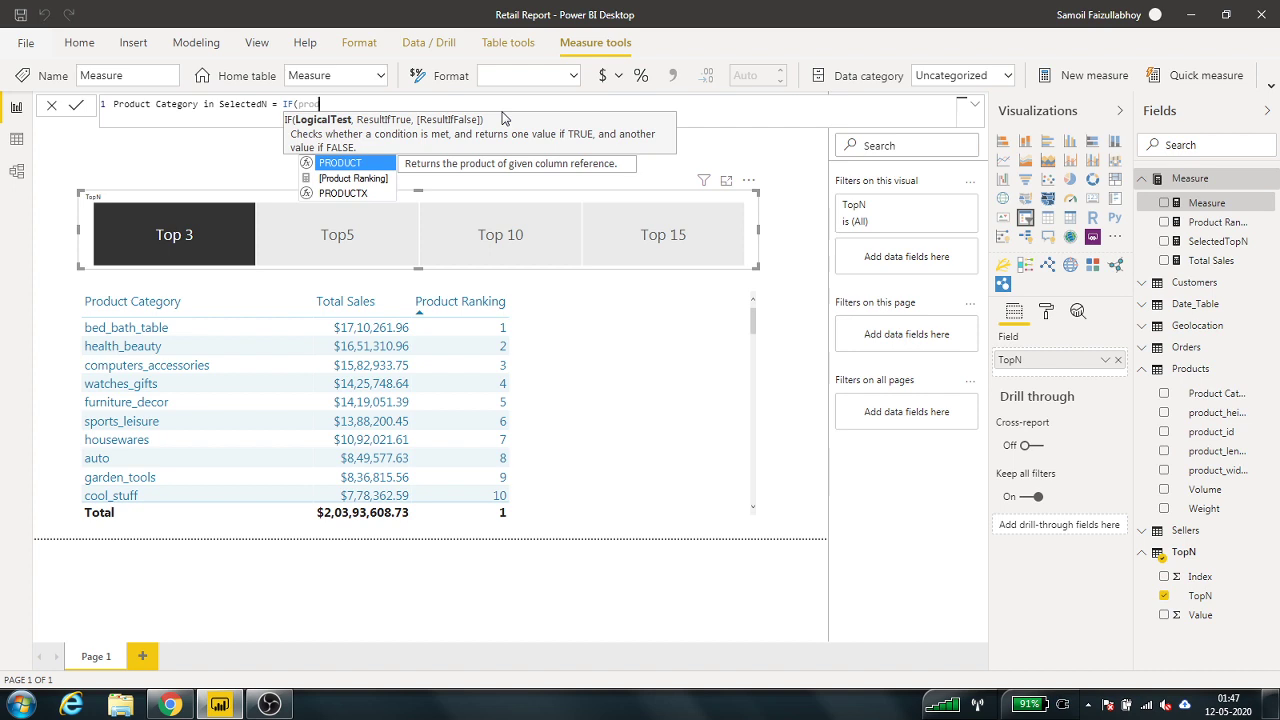
key("Down")
key("Tab")
type("<")
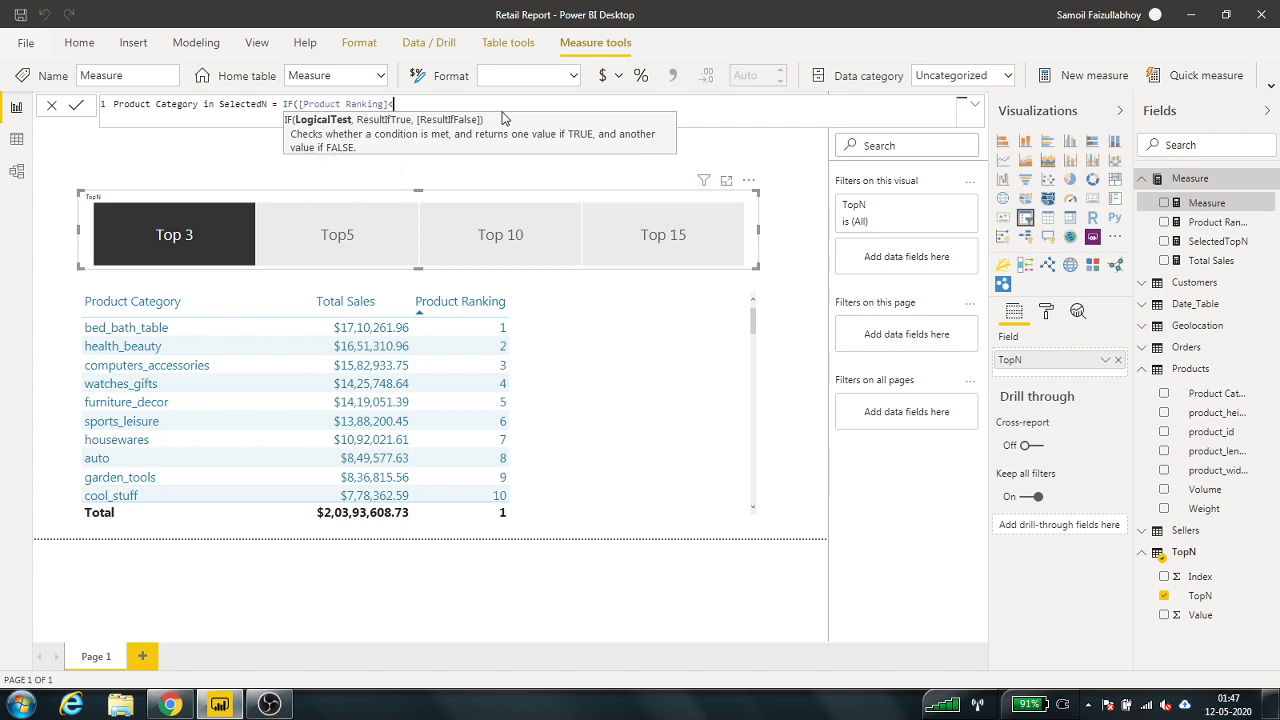
type("=sele")
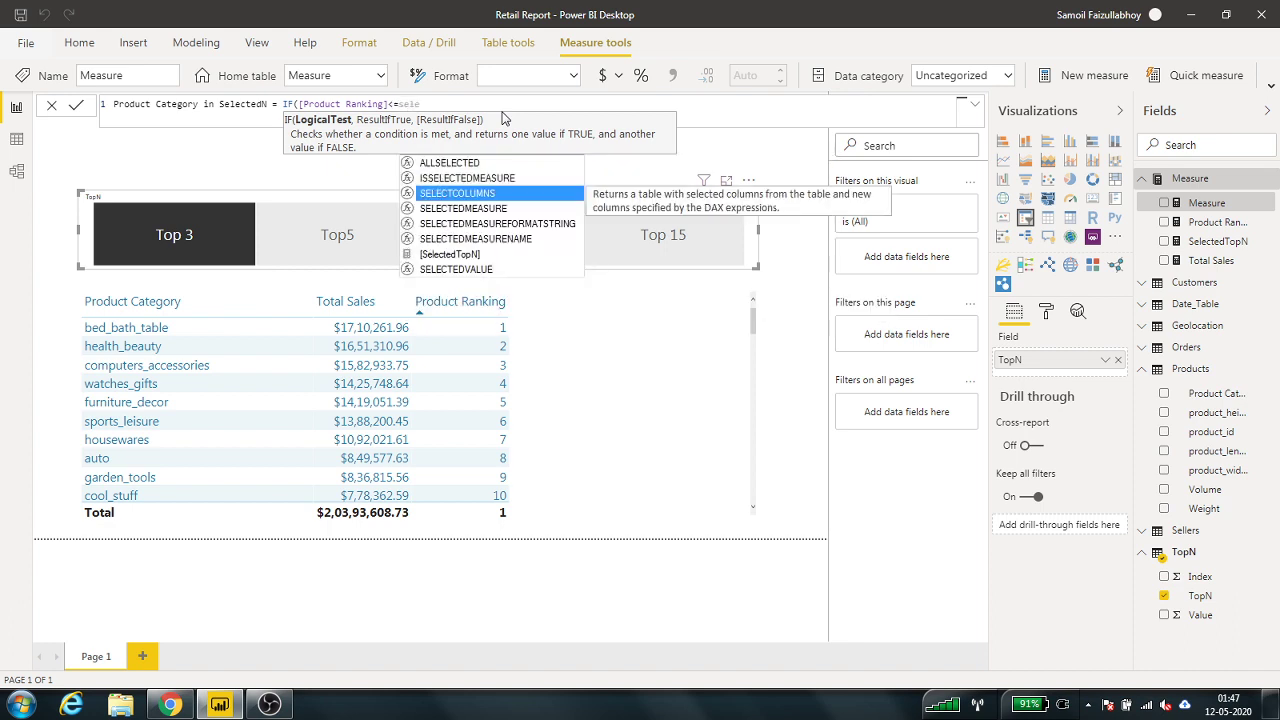
key("Down")
key("Down")
key("Down")
key("Down")
key("Tab")
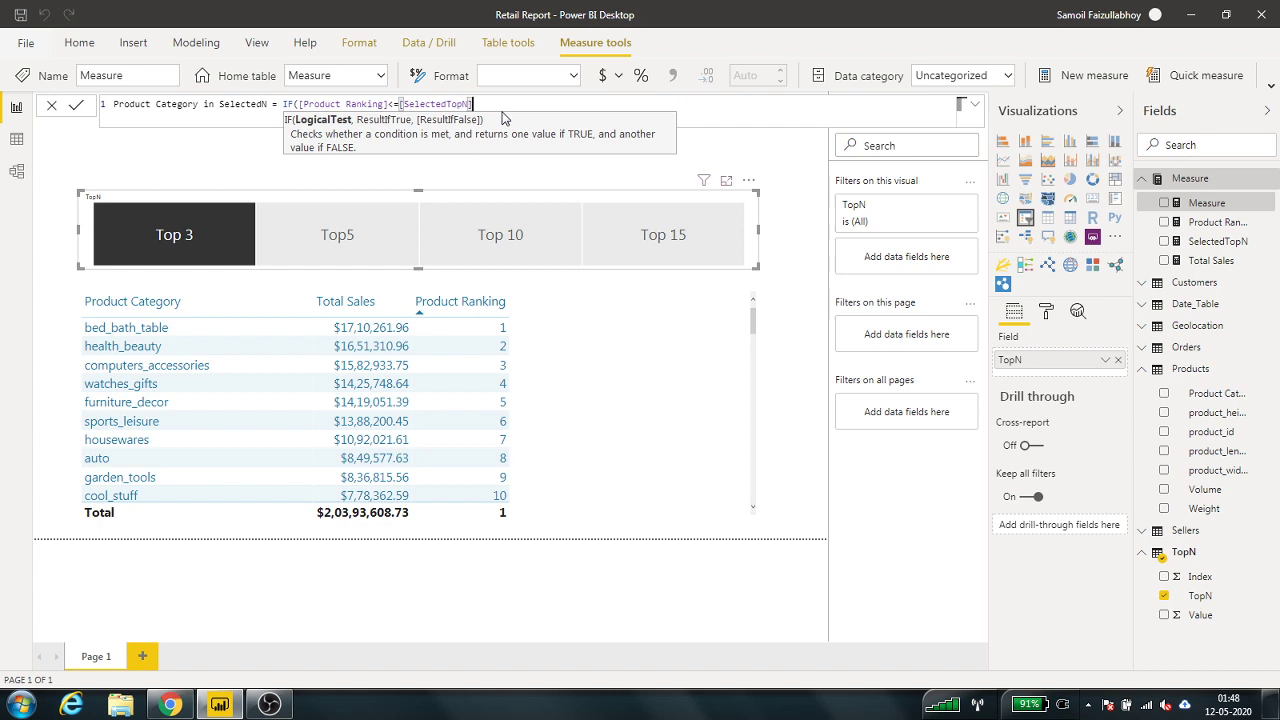
type(",1")
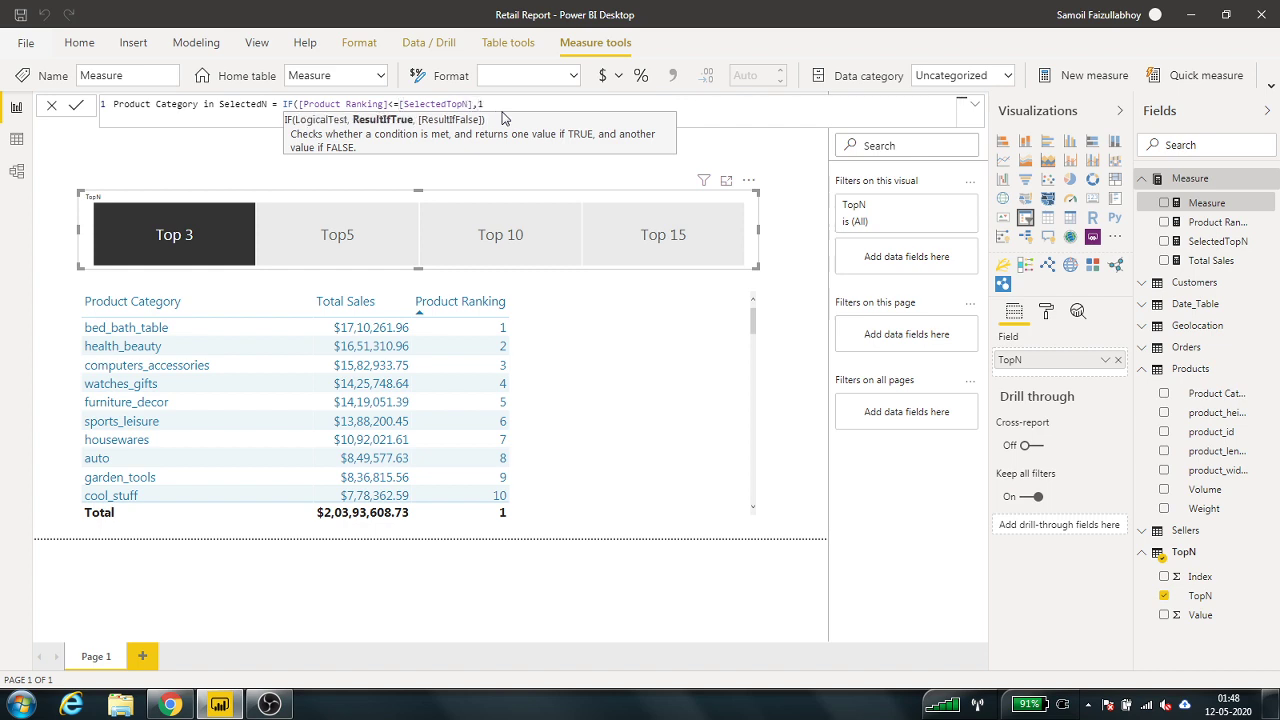
type(",0)")
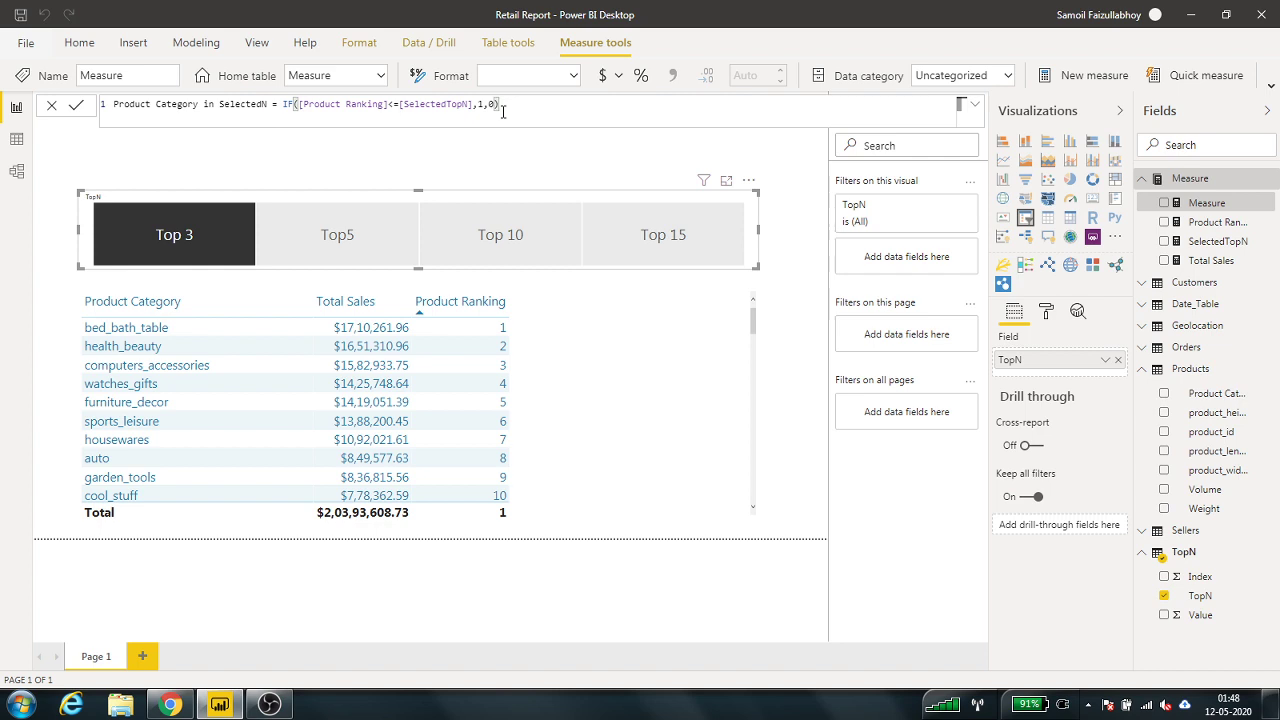
key("Return")
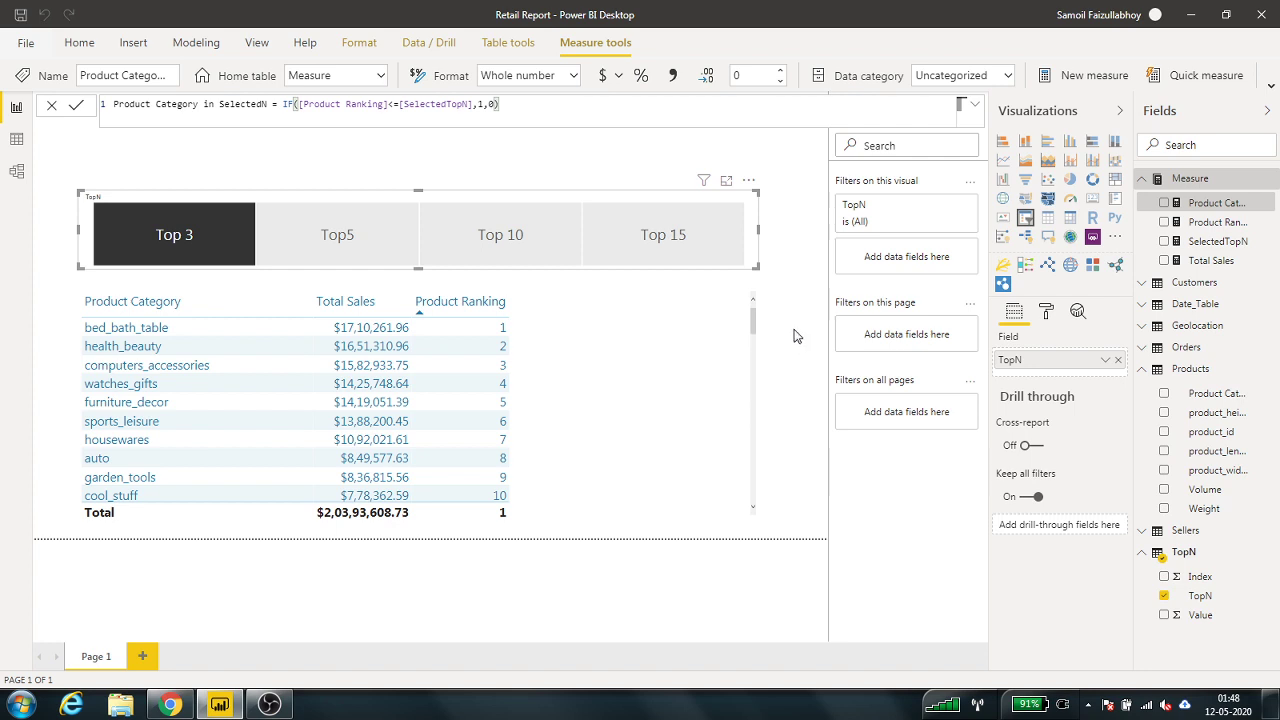
Step: Start a new measure TopN Product Category = CALCULATE([Total Sales]
right_click(1186, 190)
key("Escape")
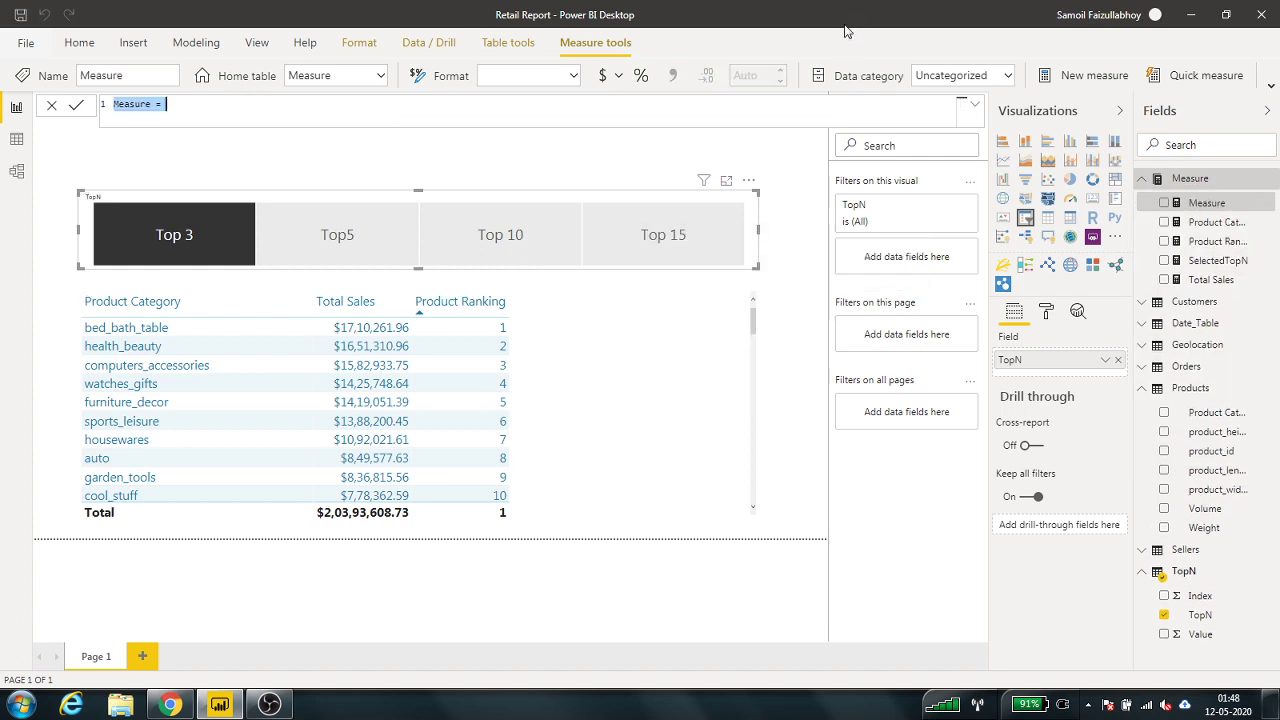
type("TopN")
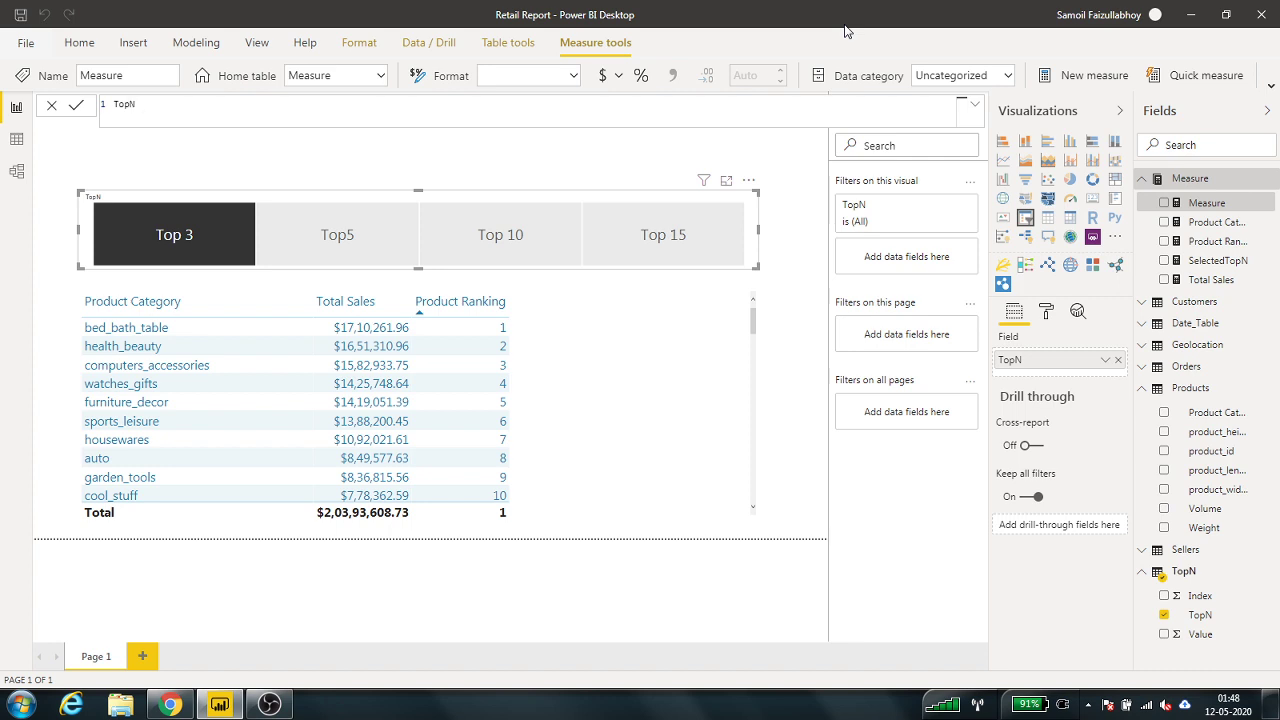
type(" Product Category = CAL")
key("Tab")
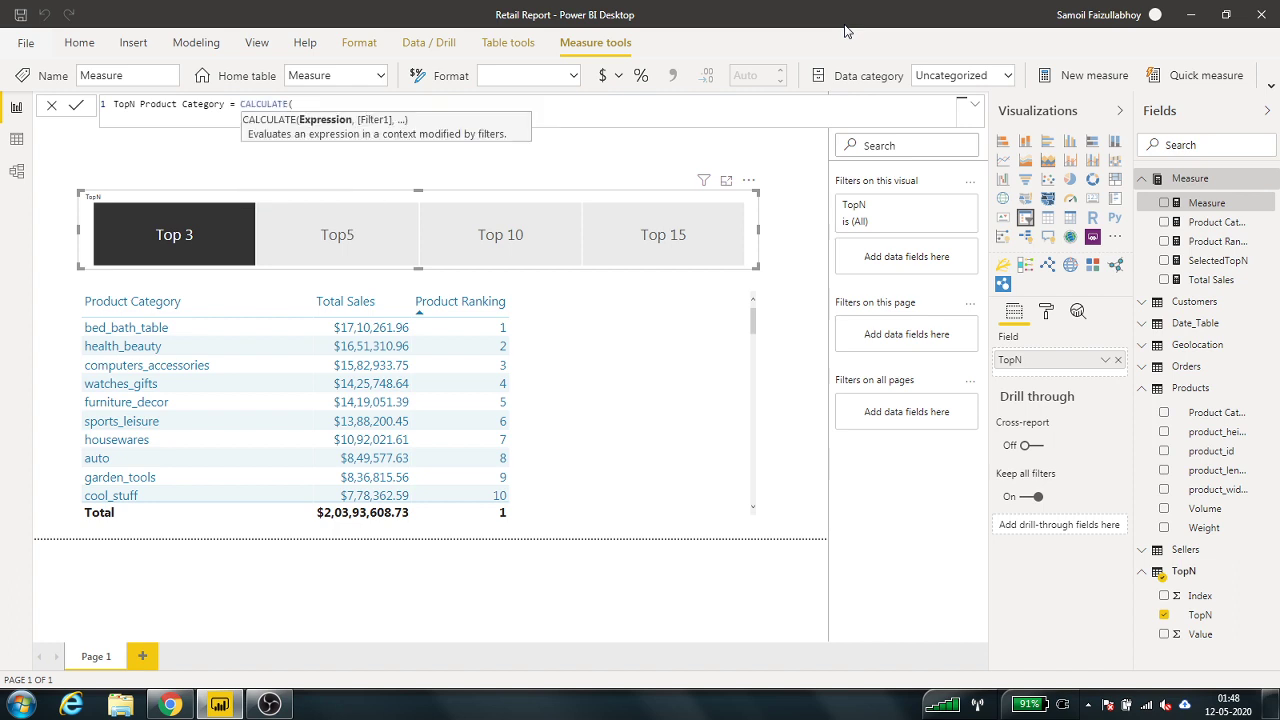
type("total")
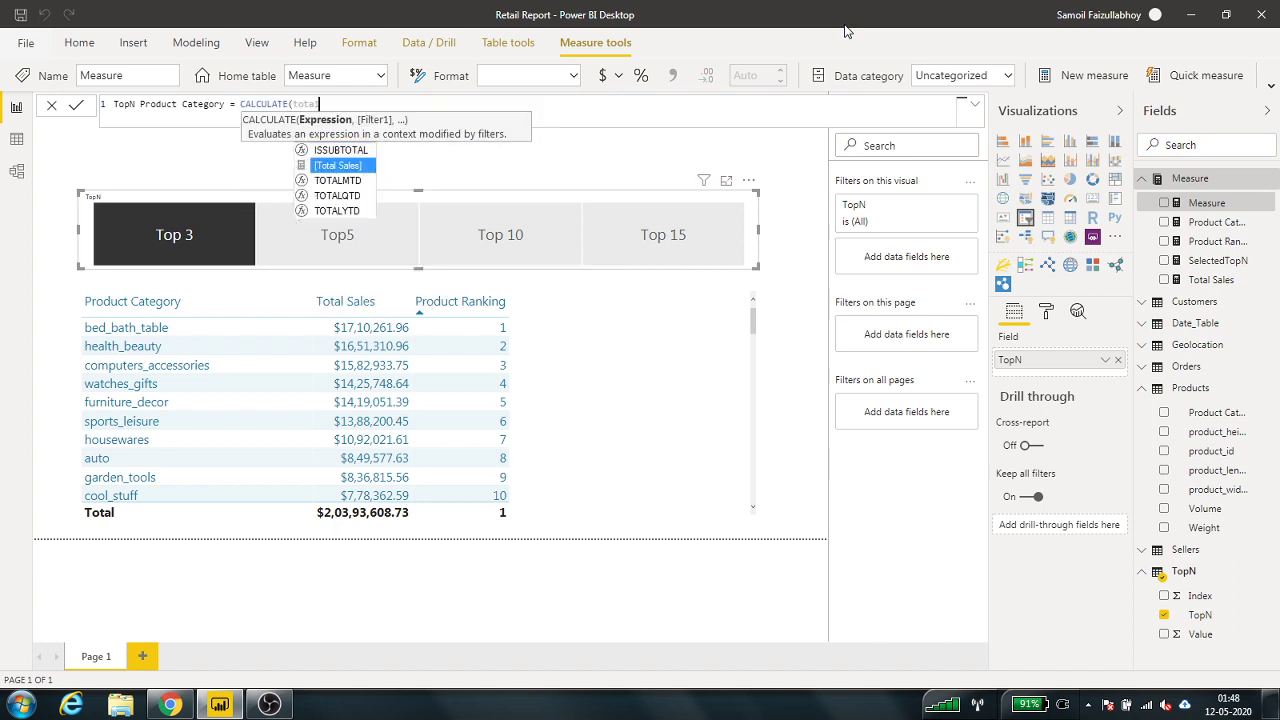
key("Tab")
Step: Add TOPN(SELECTEDVALUE('TopN'[Value]) as the CALCULATE filter argument
type(",")
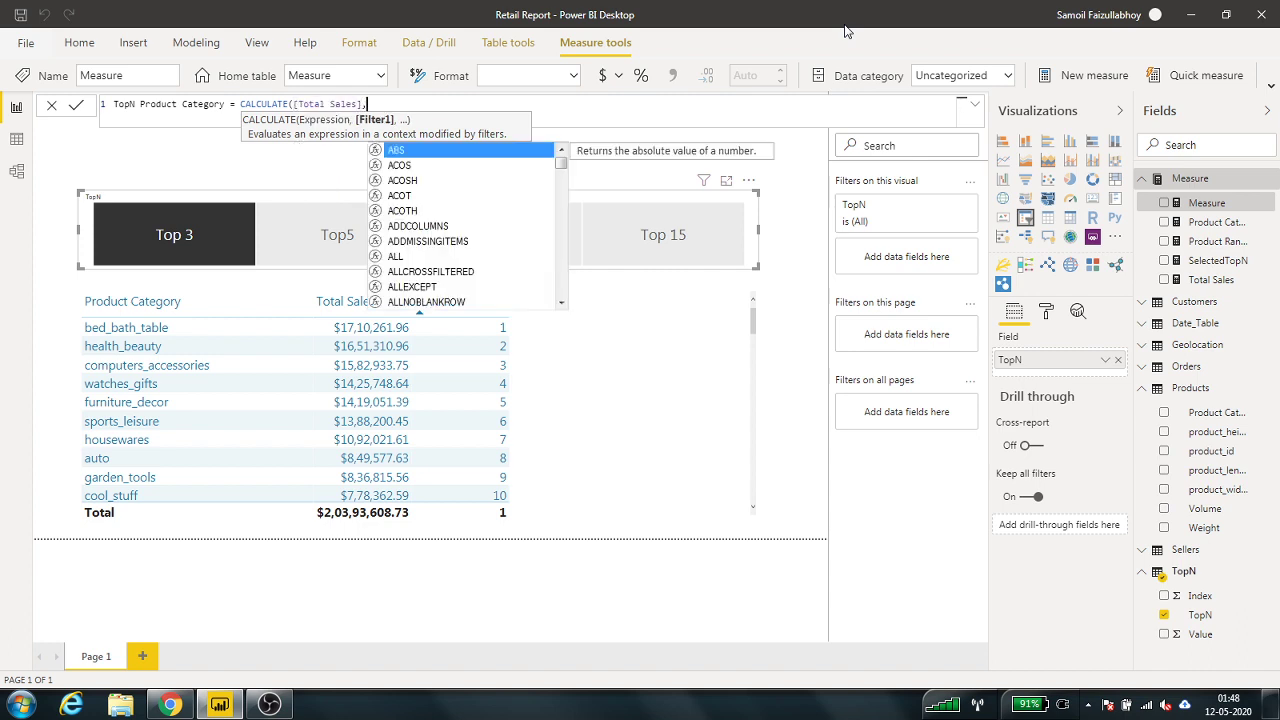
type("topn")
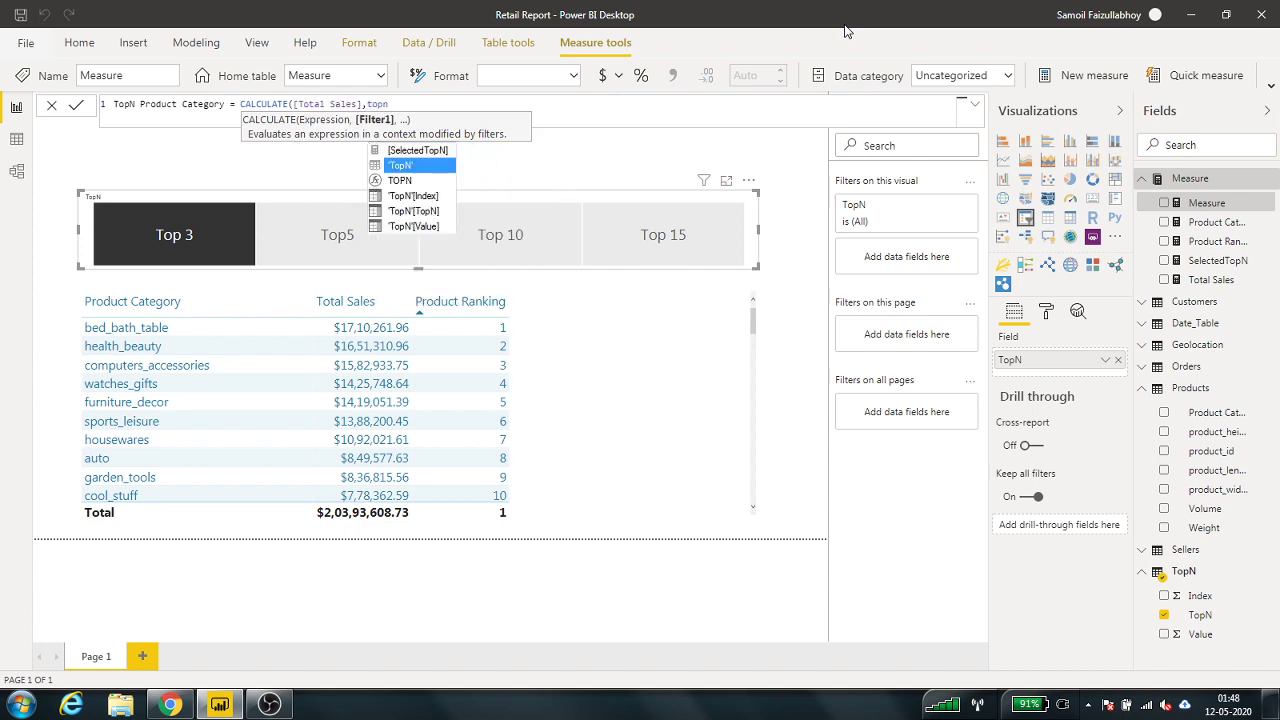
type("(")
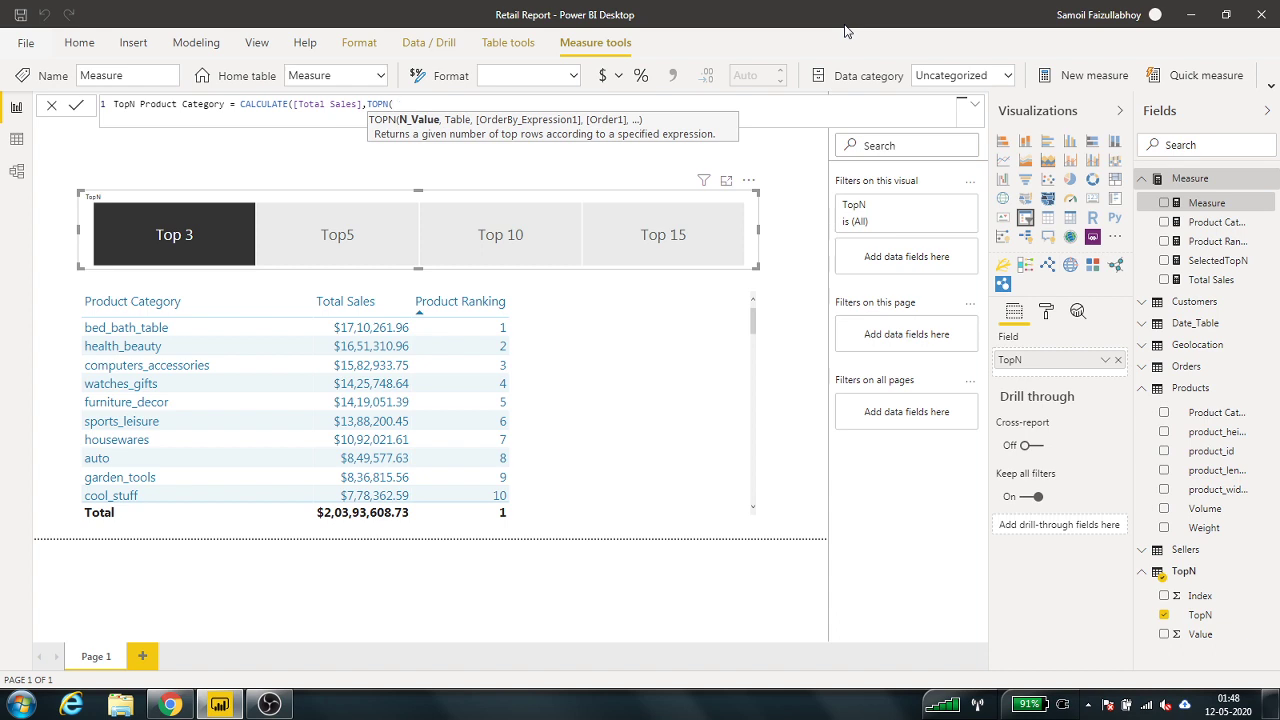
type("select")
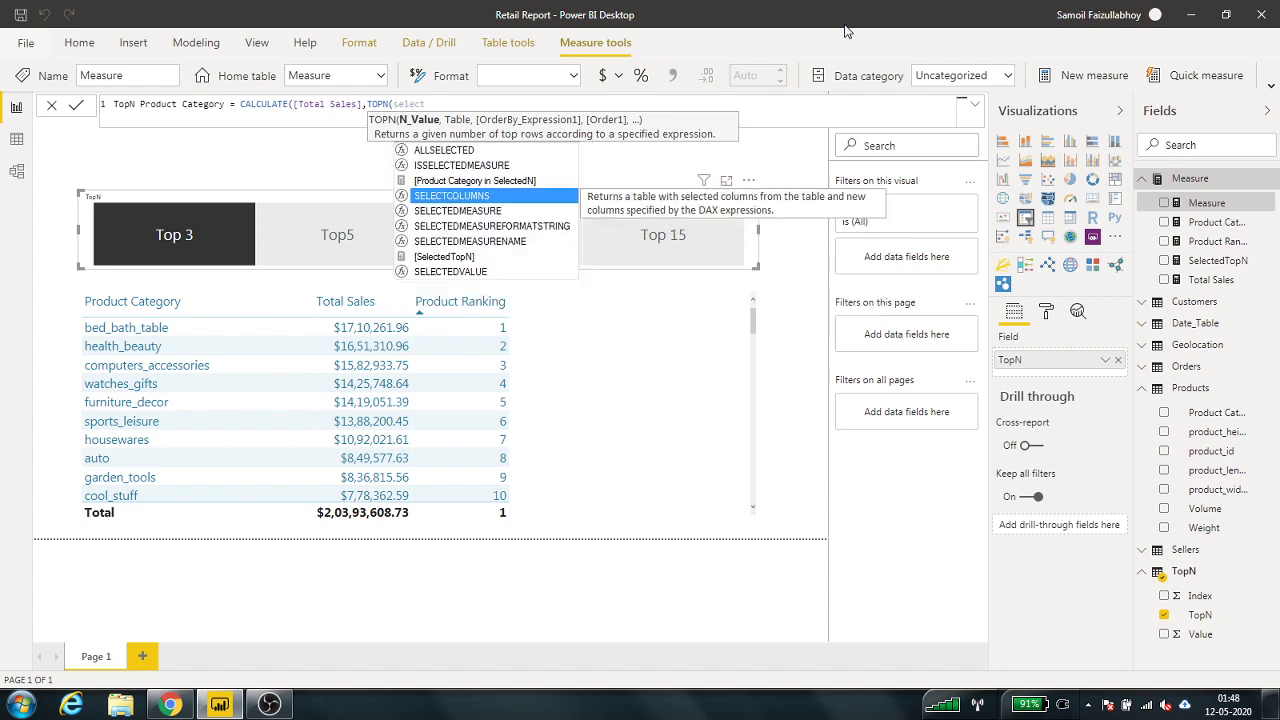
key("Down")
key("Down")
key("Down")
key("Down")
key("Down")
key("Tab")
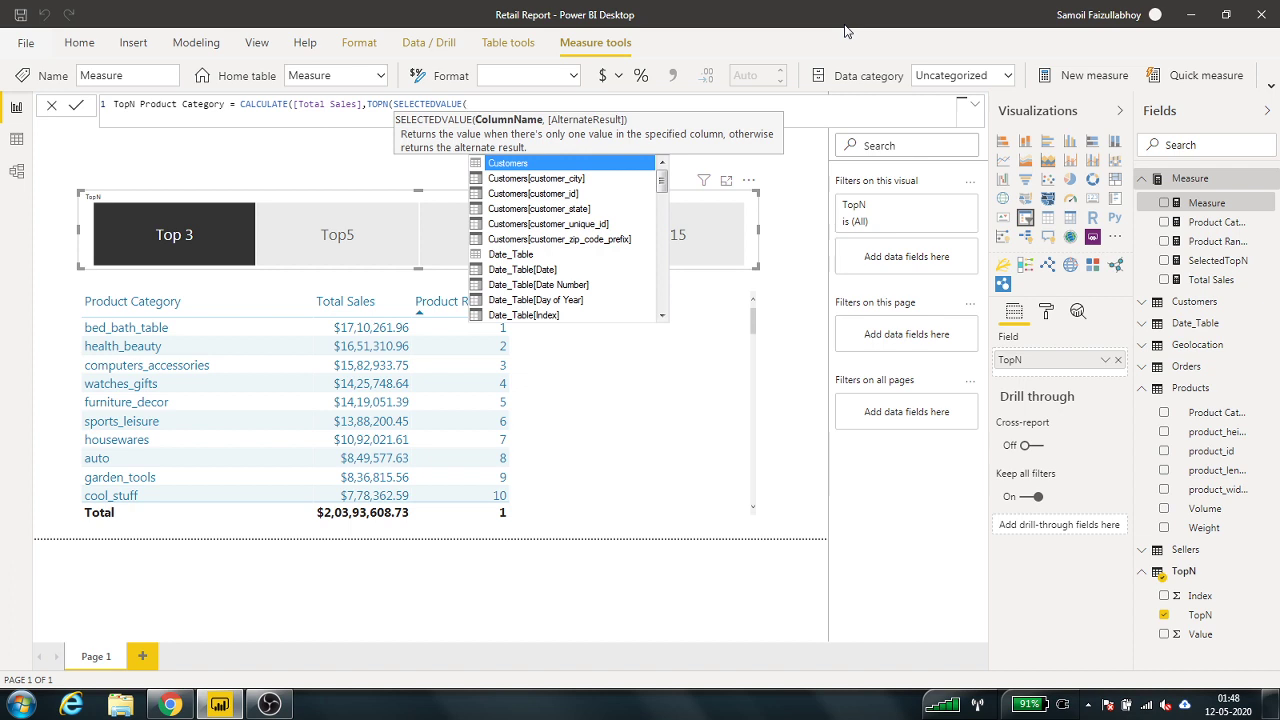
type("to")
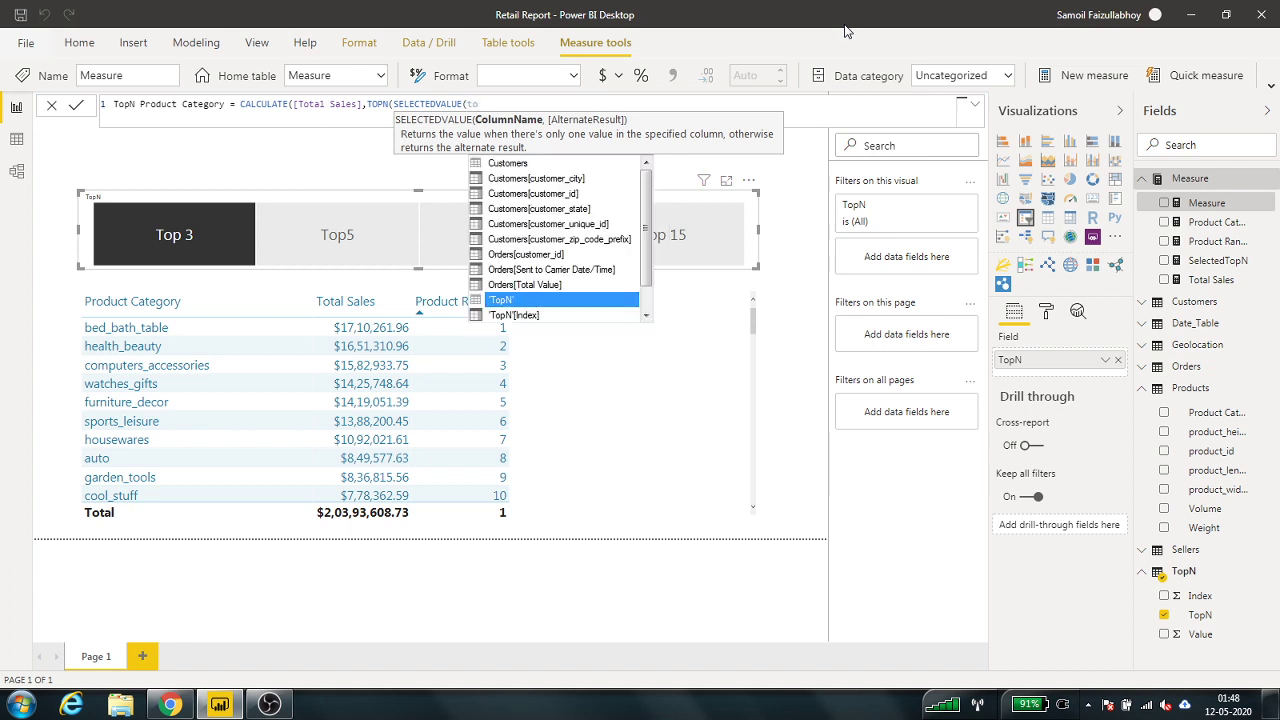
type("p")
key("Down")
key("Down")
key("Down")
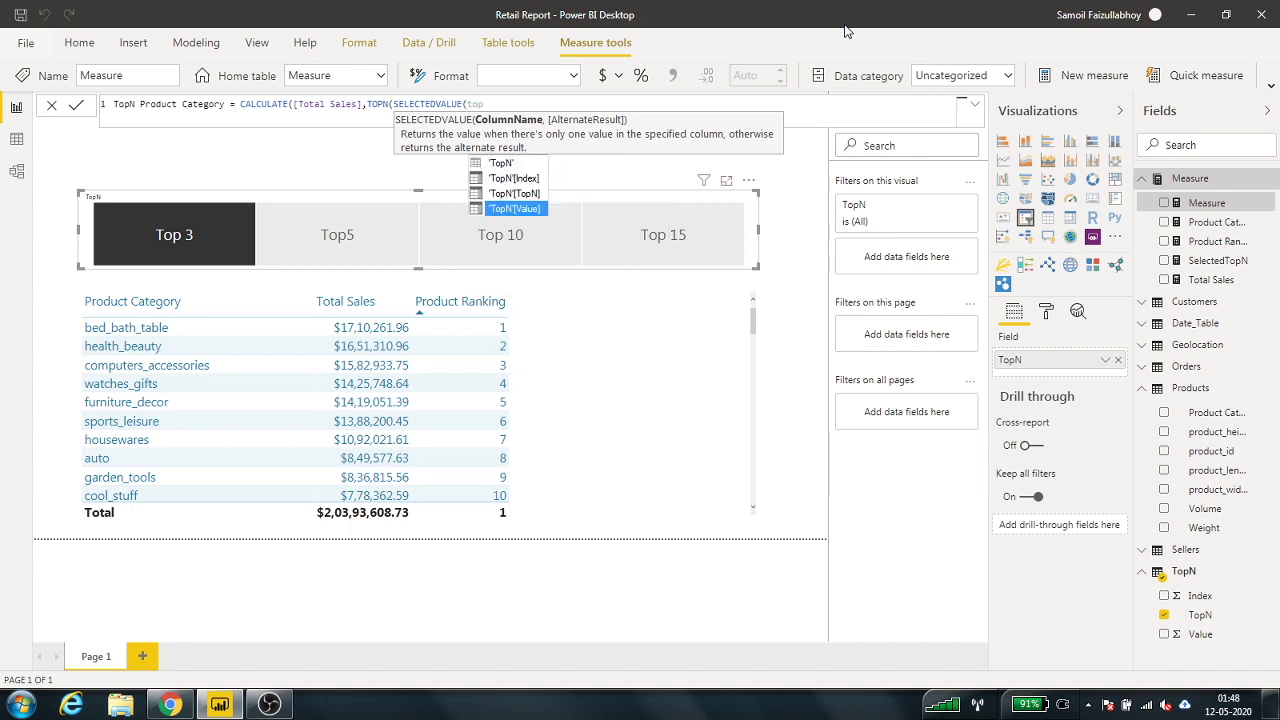
key("Tab")
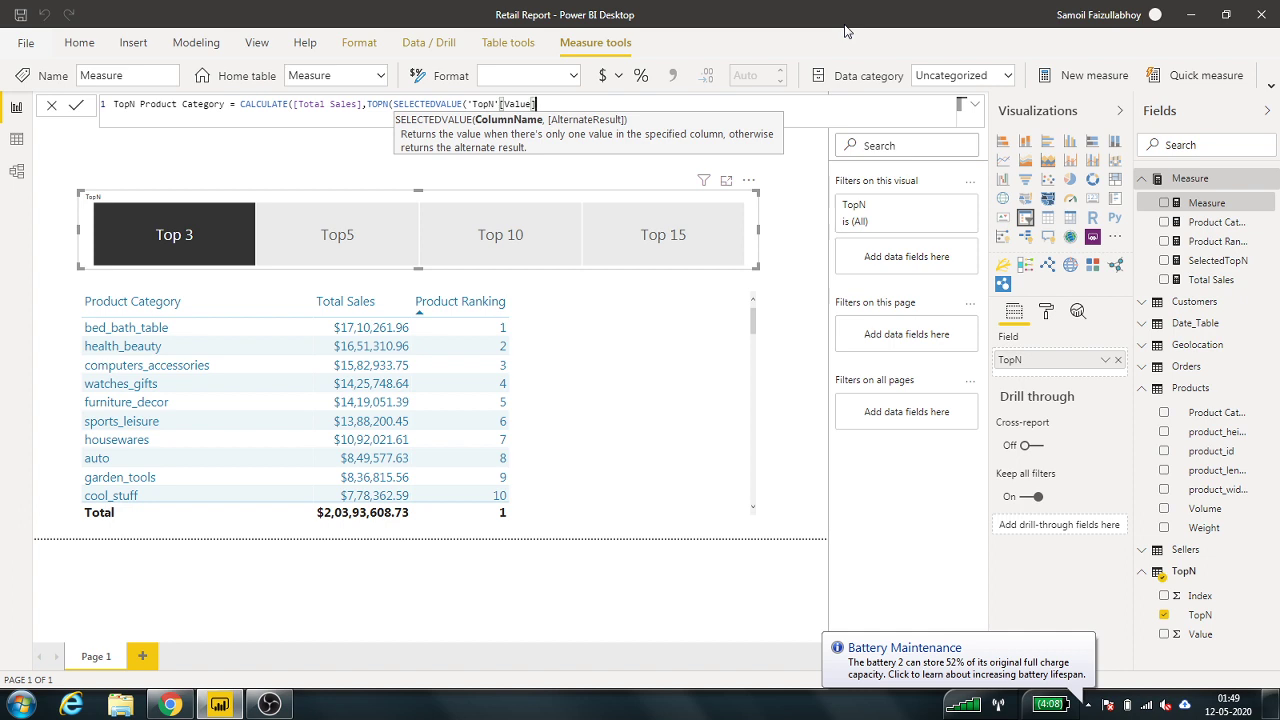
Step: Complete TOPN with VALUES(Products[Product Category]), [Total Sales], DESC and close the parentheses
type("),")
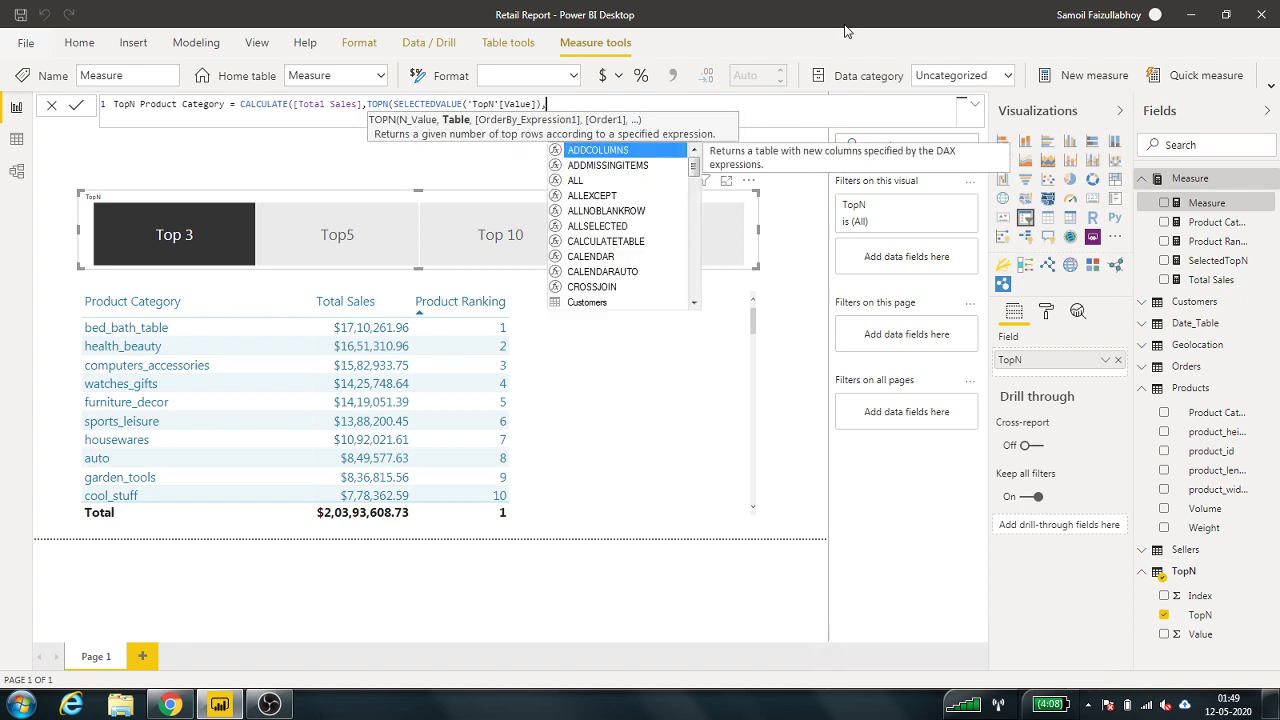
type("val")
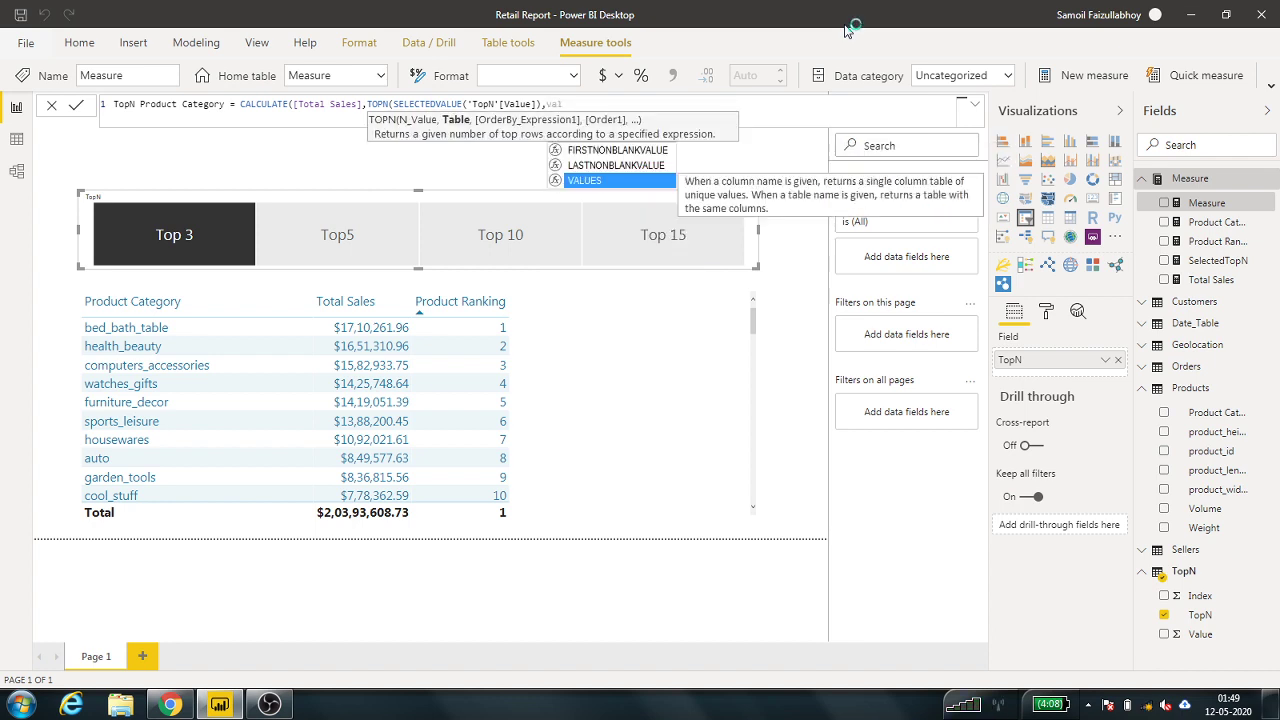
key("Tab")
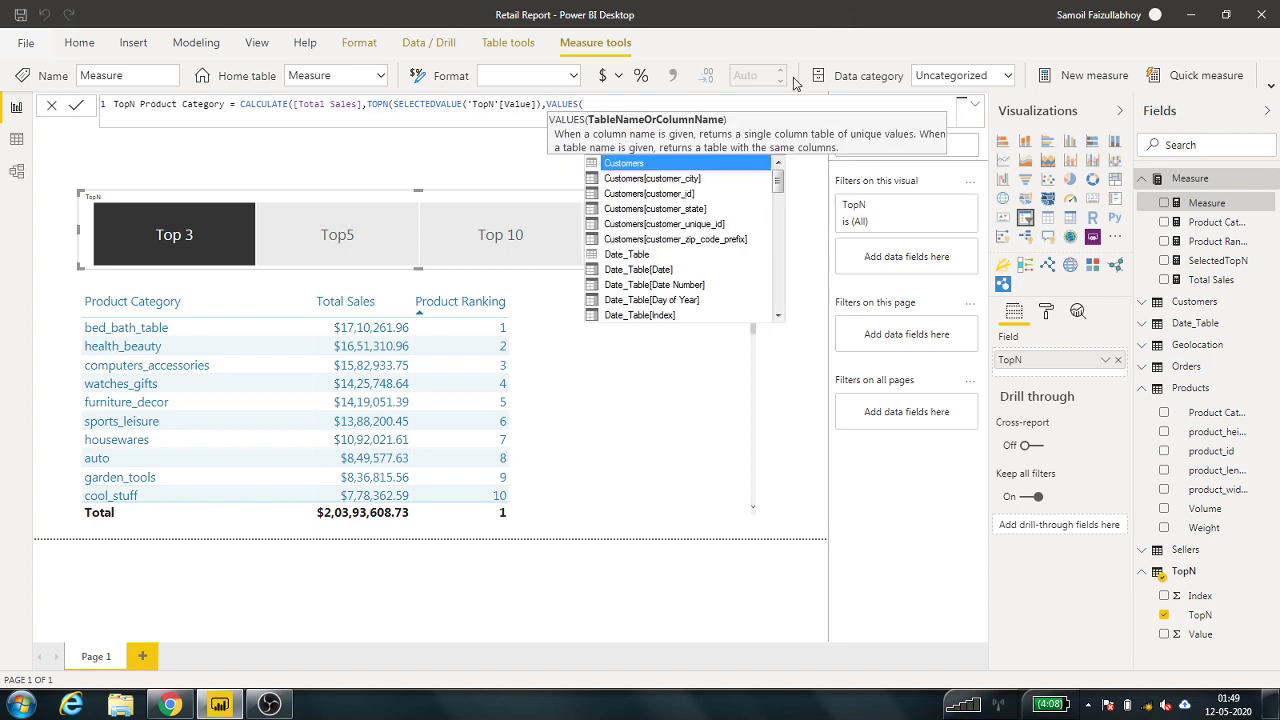
type("p")
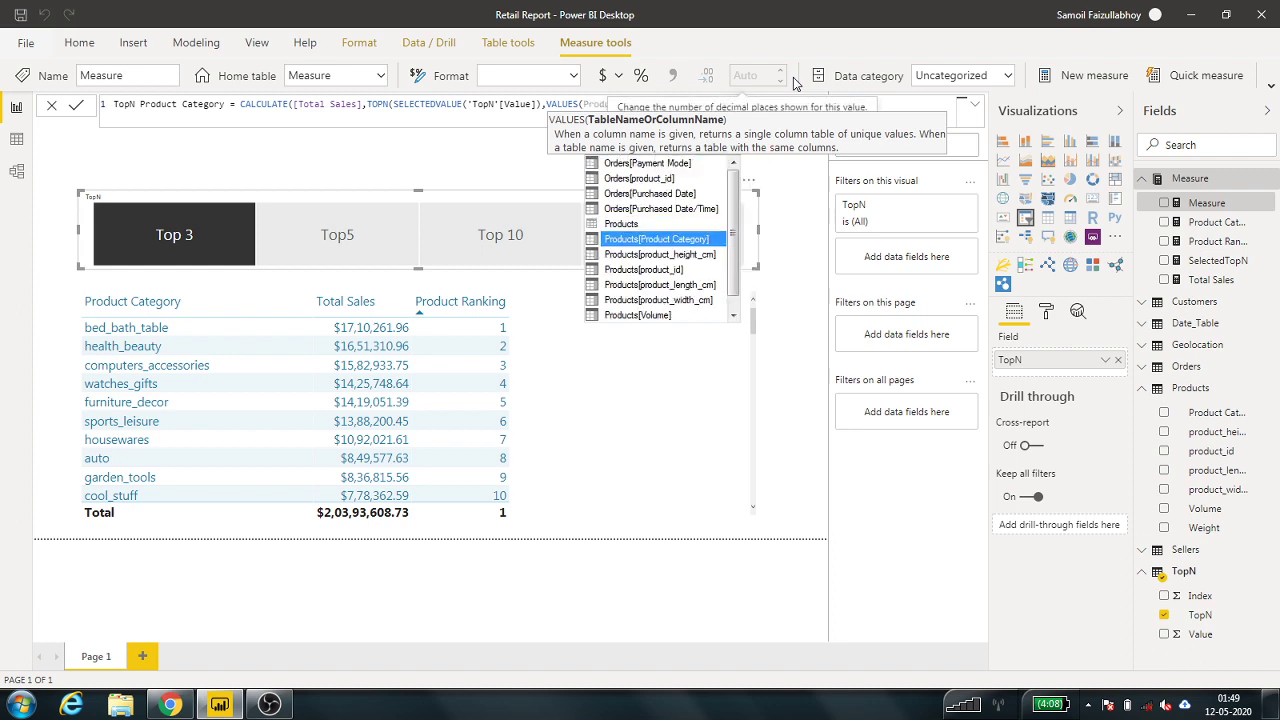
key("Tab")
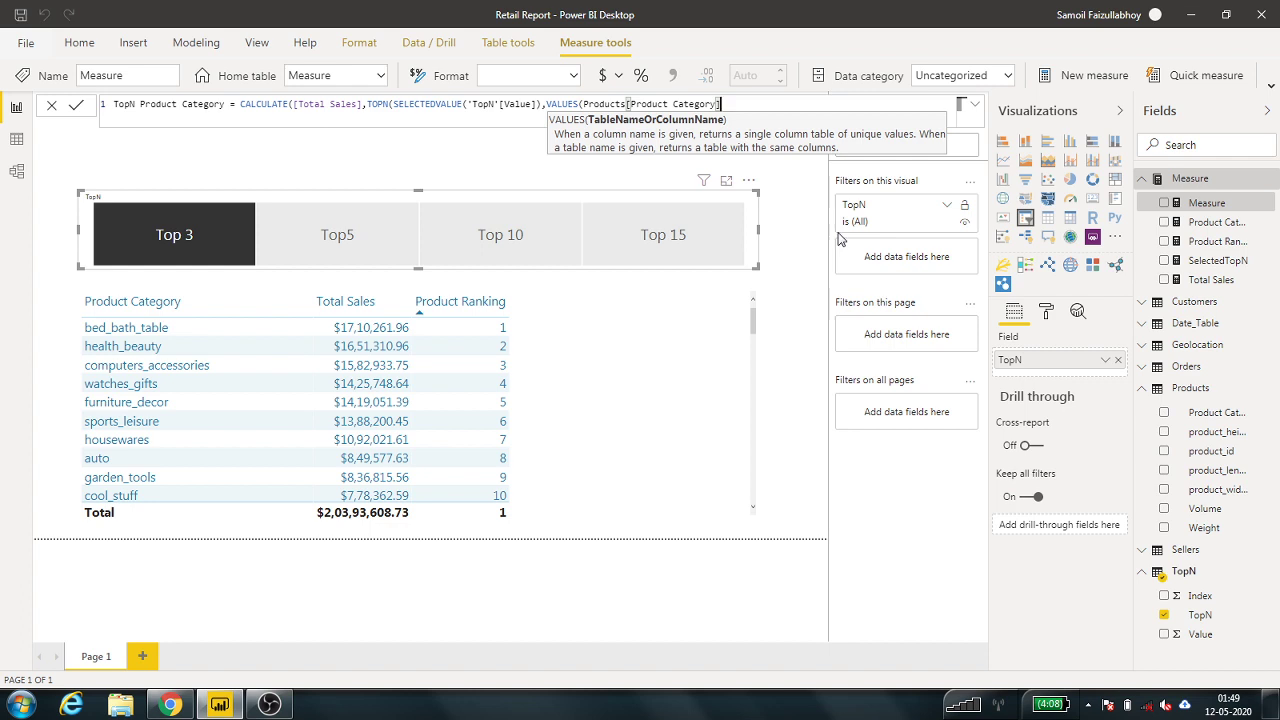
type(")")
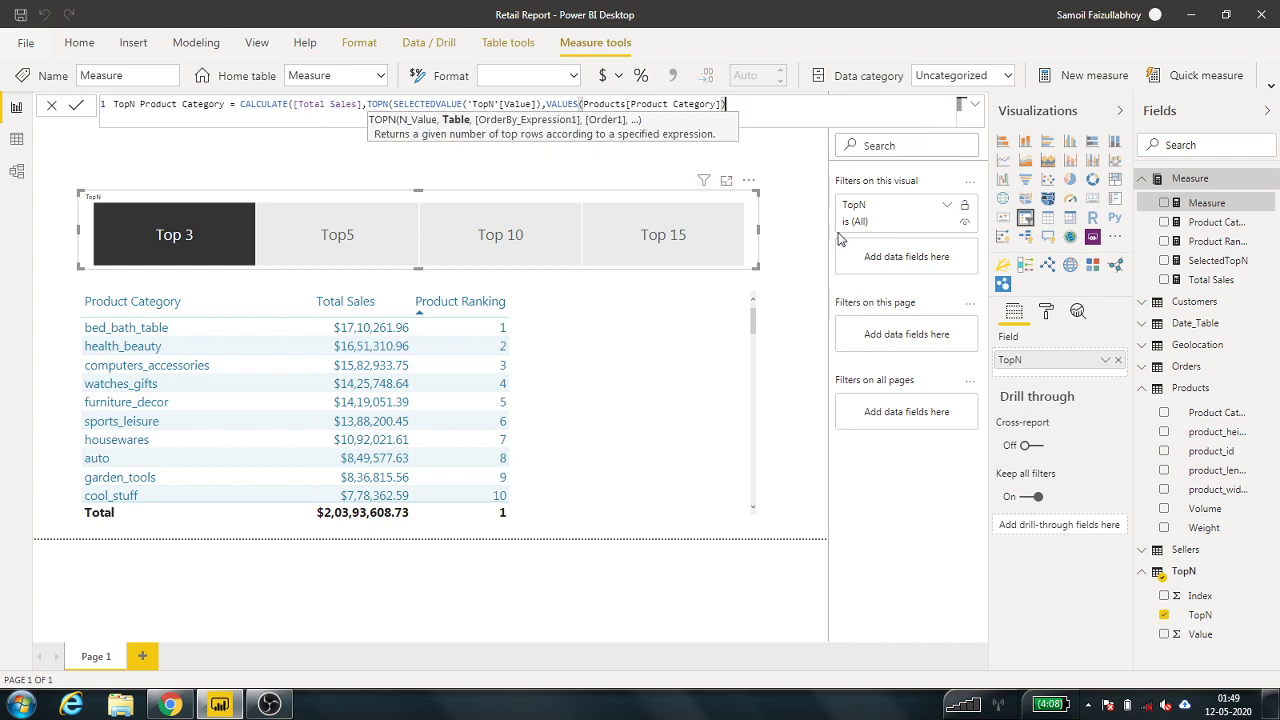
type(",")
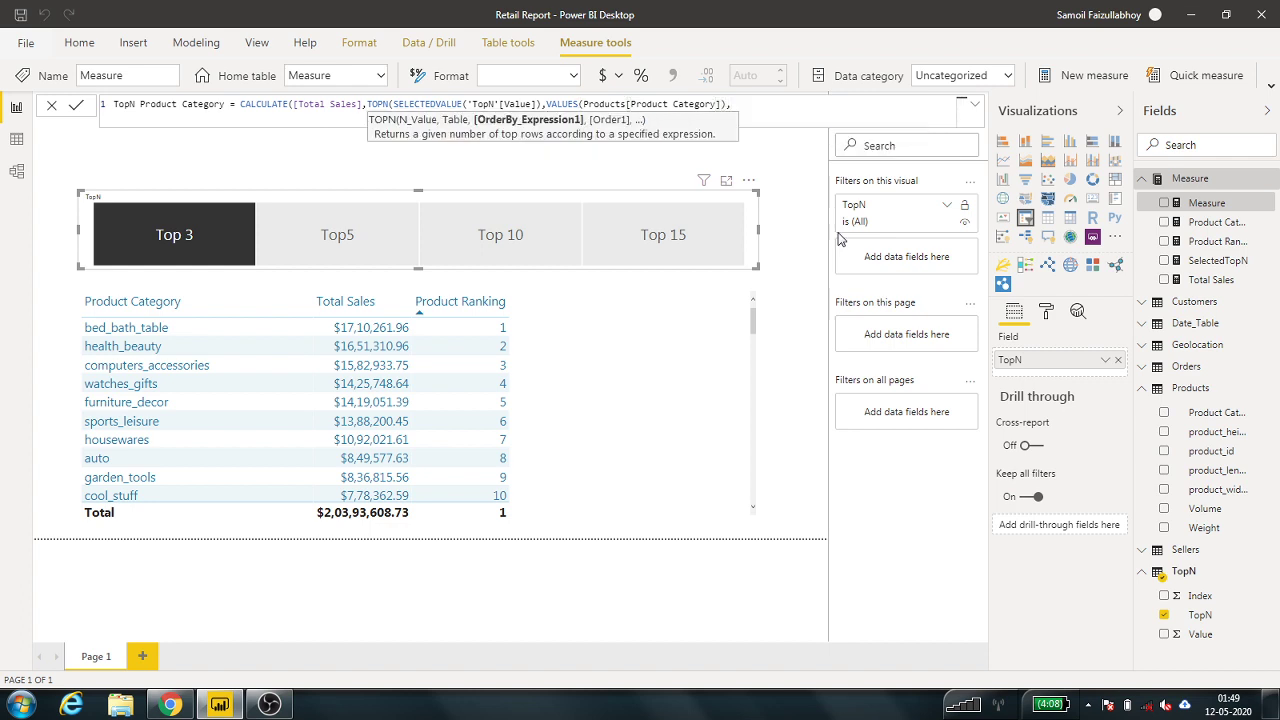
type("[Total Sales")
key("Tab")
type("de")
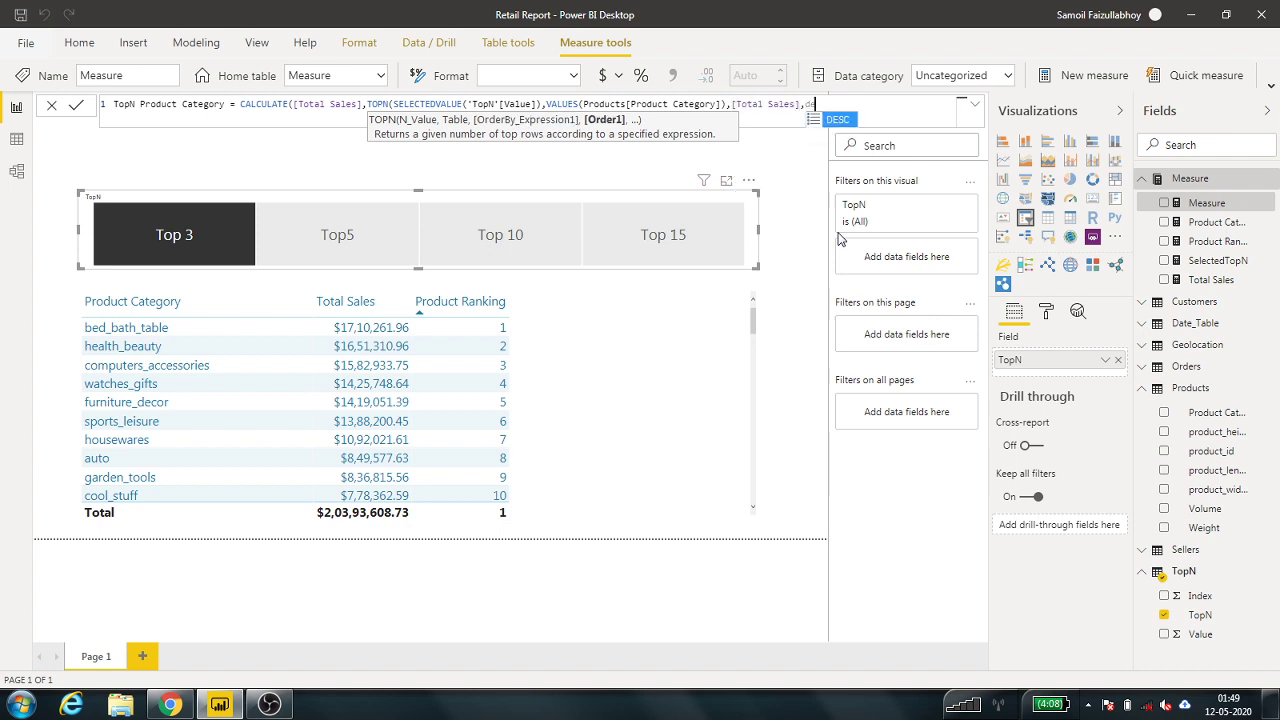
key("Tab")
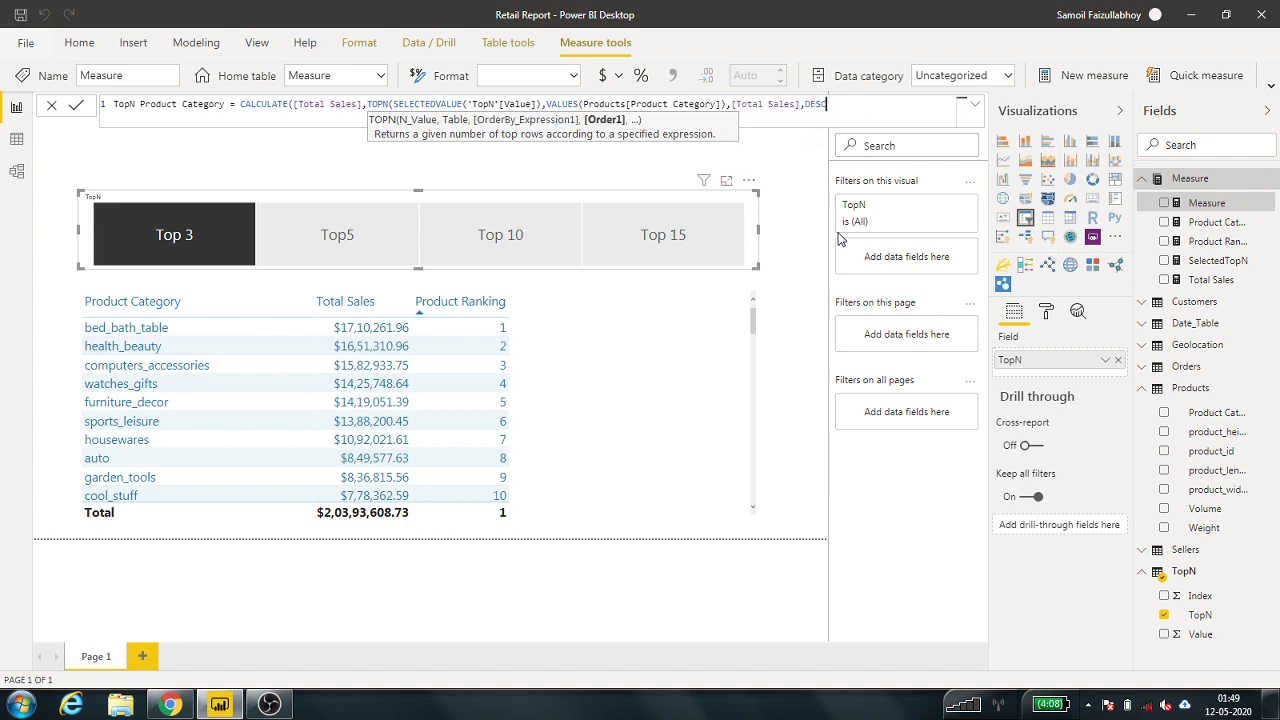
type("))")
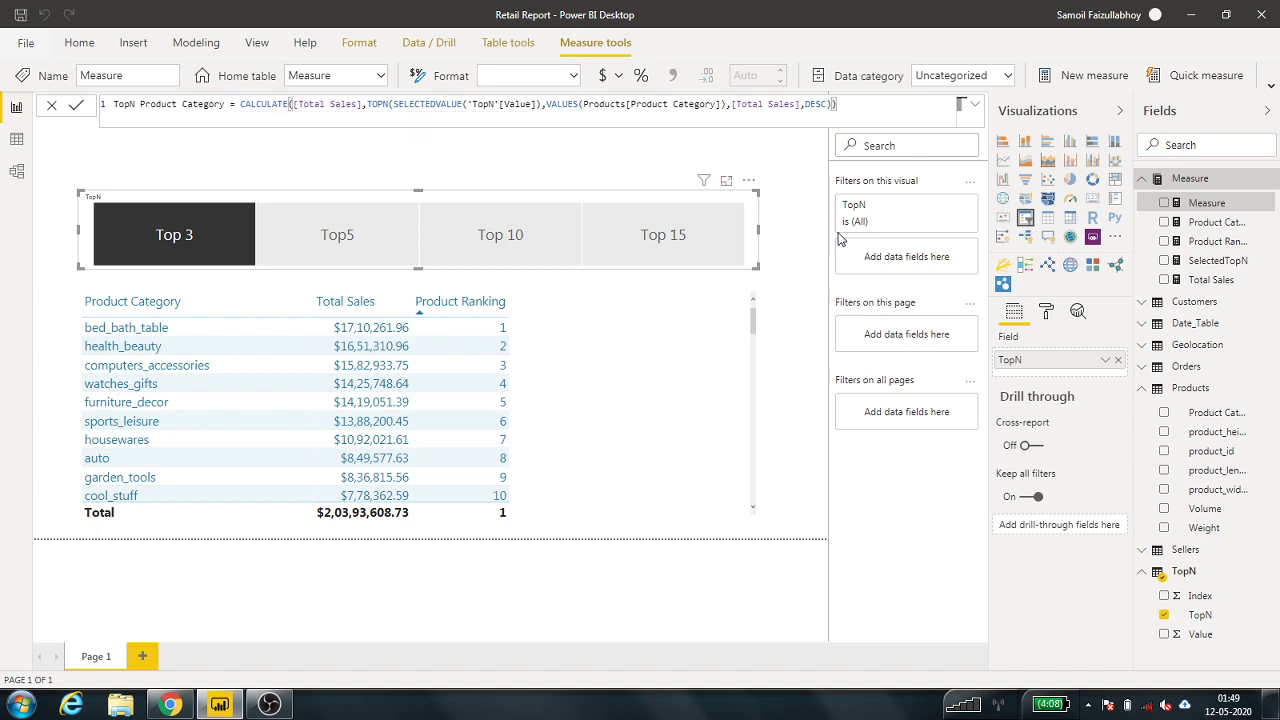
Step: Commit the TopN Product Category measure and add it as a column in the category table
key("Return")
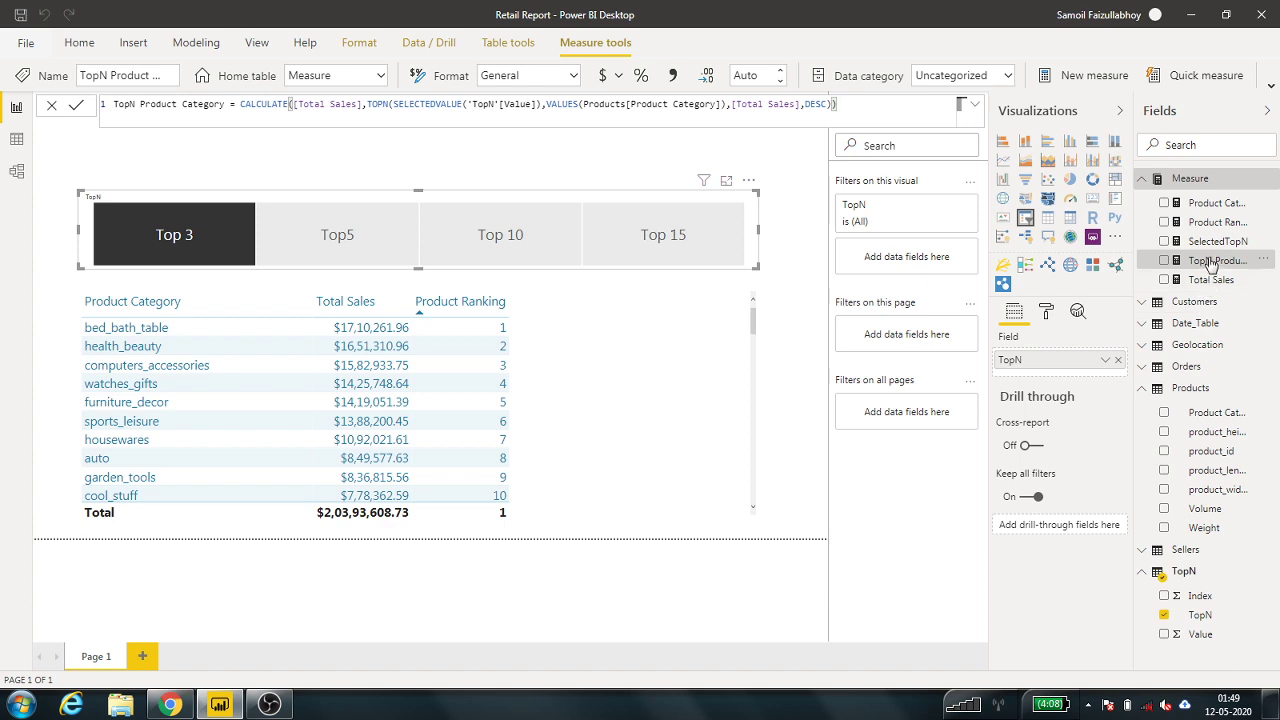
left_click_drag(1212, 260, 615, 418)
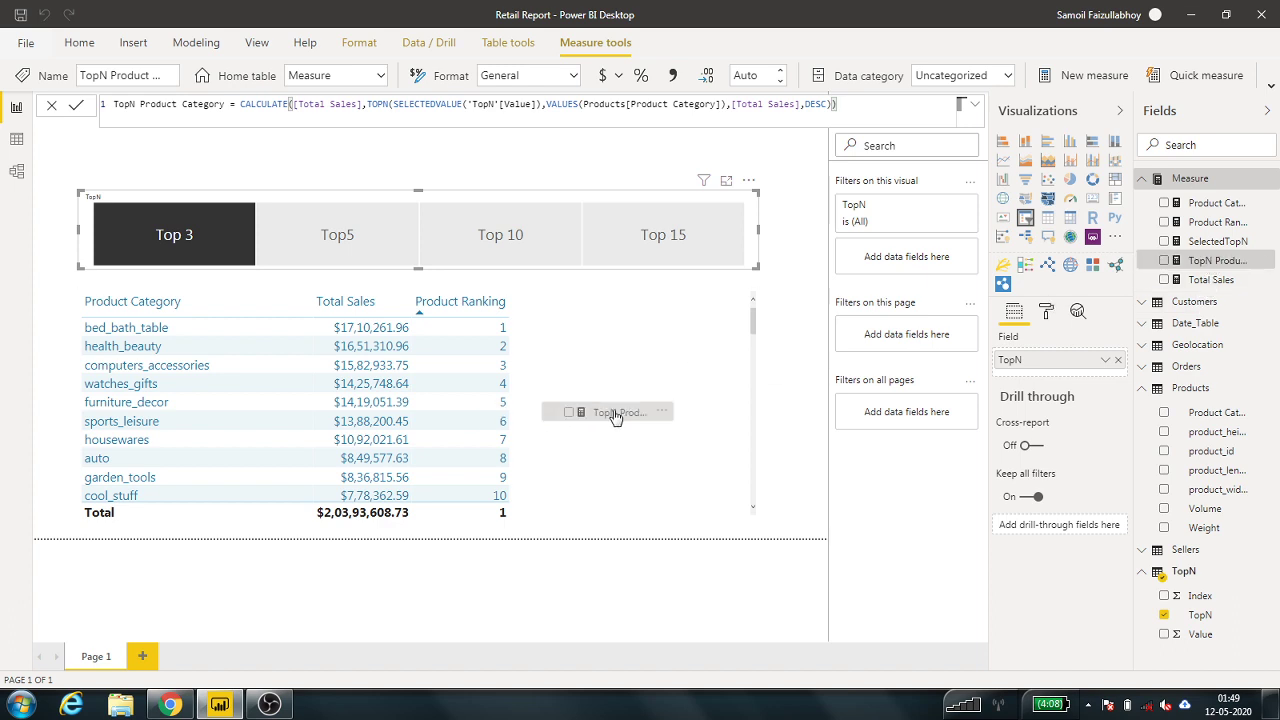
left_click_drag(615, 418, 668, 416)
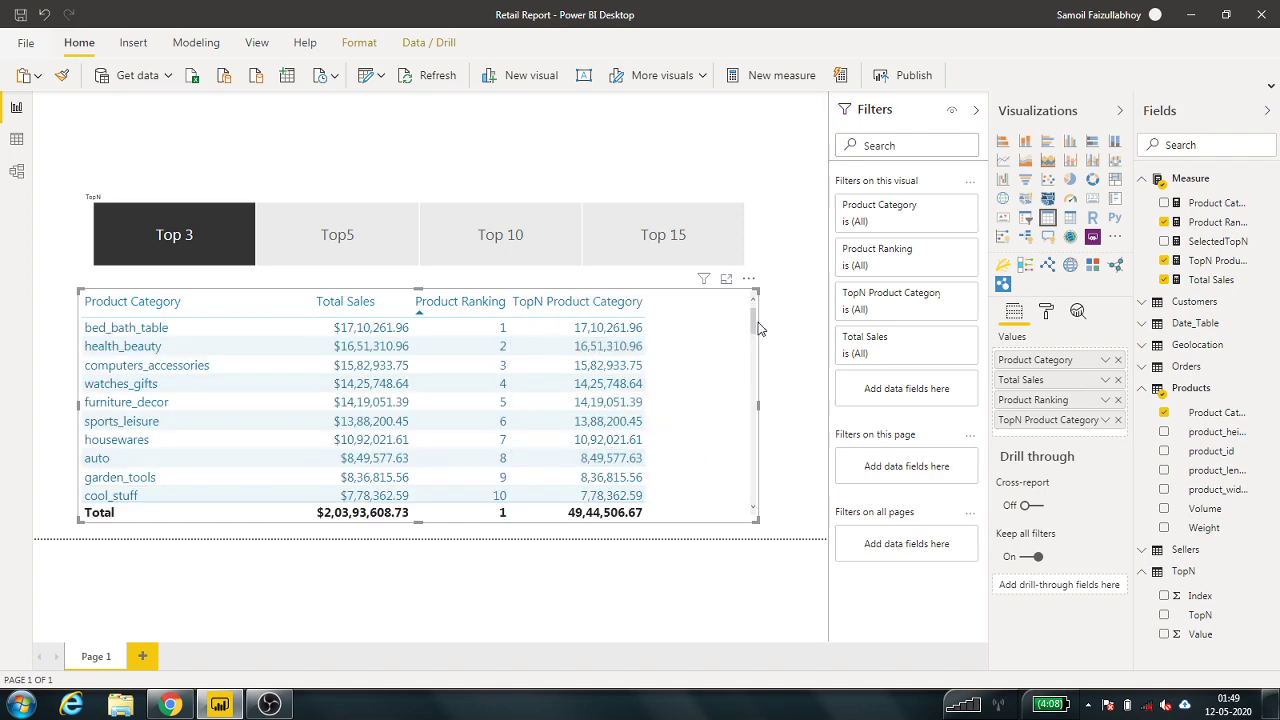
mouse_move(758, 328)
left_mouse_down()
mouse_move(754, 318)
mouse_move(753, 500)
mouse_move(758, 314)
left_mouse_up()
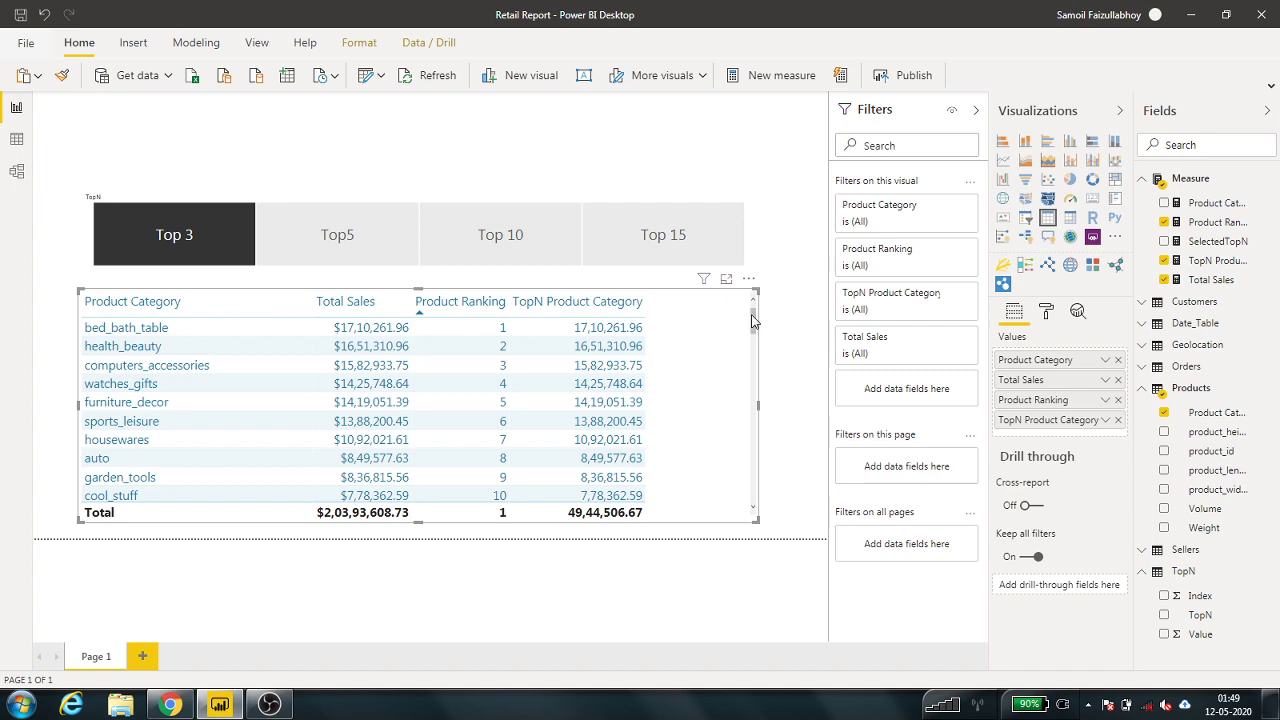
mouse_move(753, 320)
left_mouse_down()
mouse_move(755, 493)
mouse_move(755, 312)
left_mouse_up()
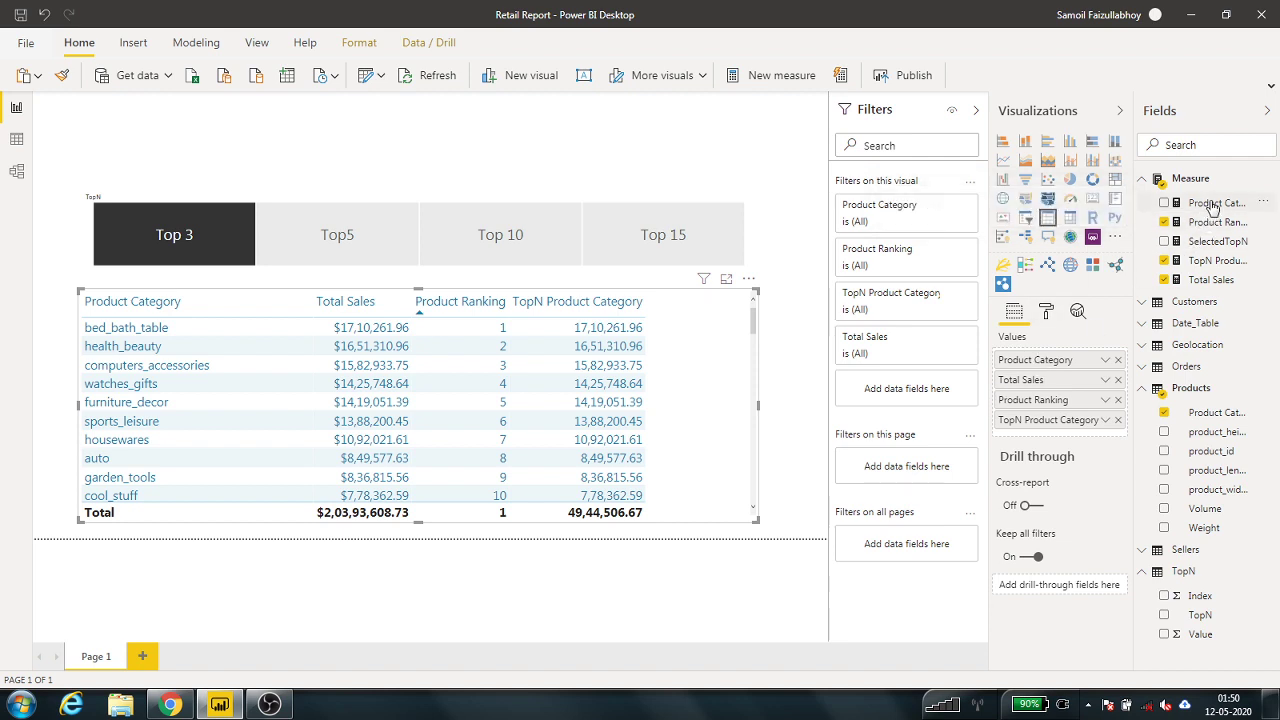
Step: Filter the table on Product Category in SelectedN 'is not' 0, then clear the Top 3 tile
left_click_drag(1210, 207, 905, 386)
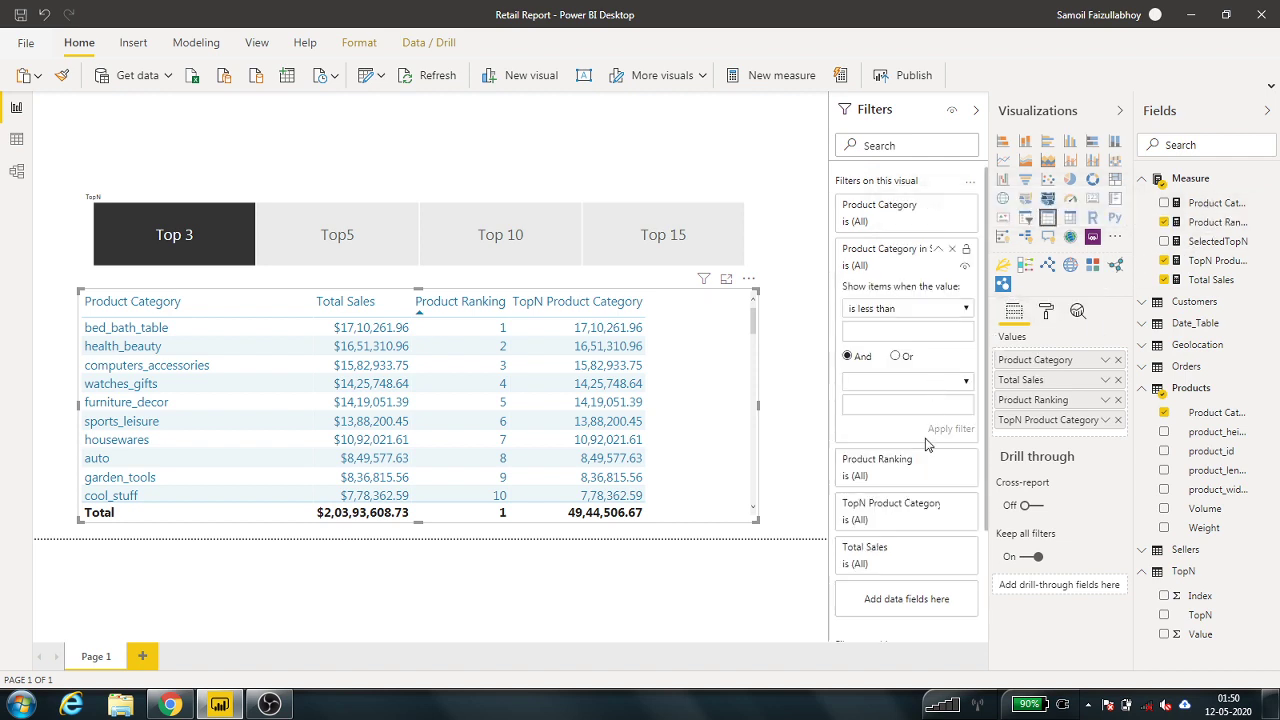
left_click(966, 310)
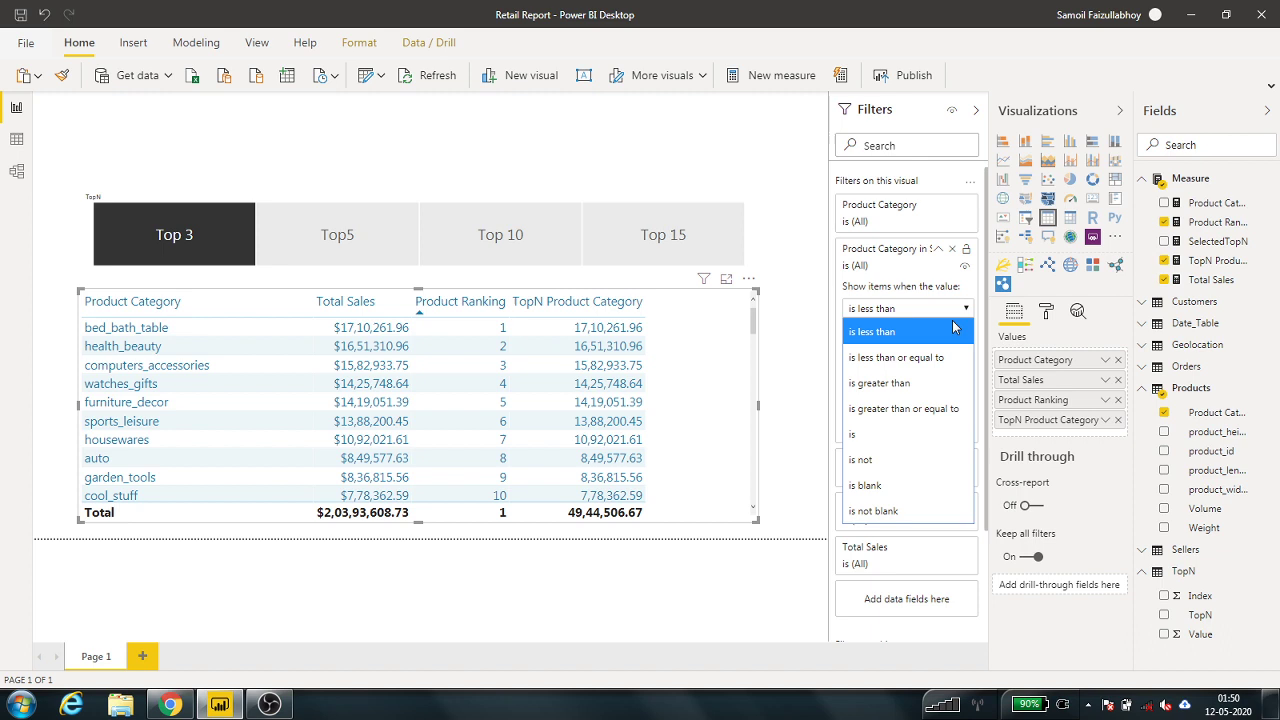
left_click(888, 458)
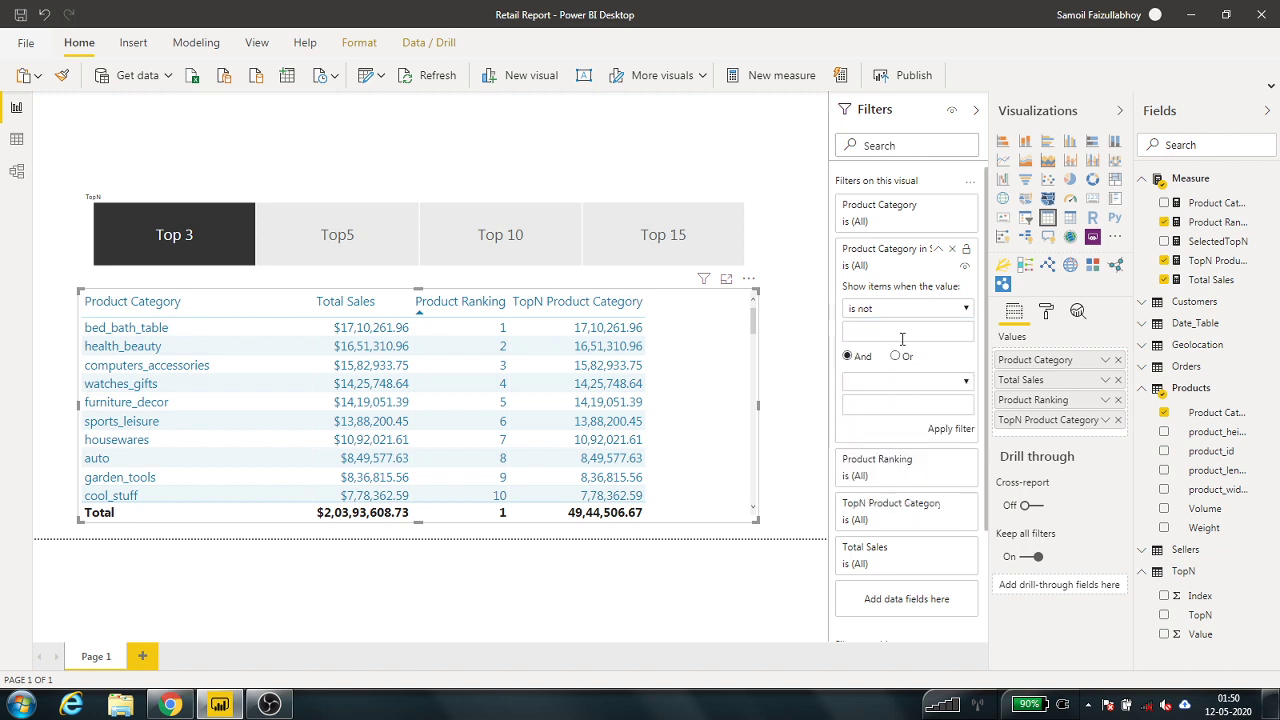
type("0")
left_click(951, 428)
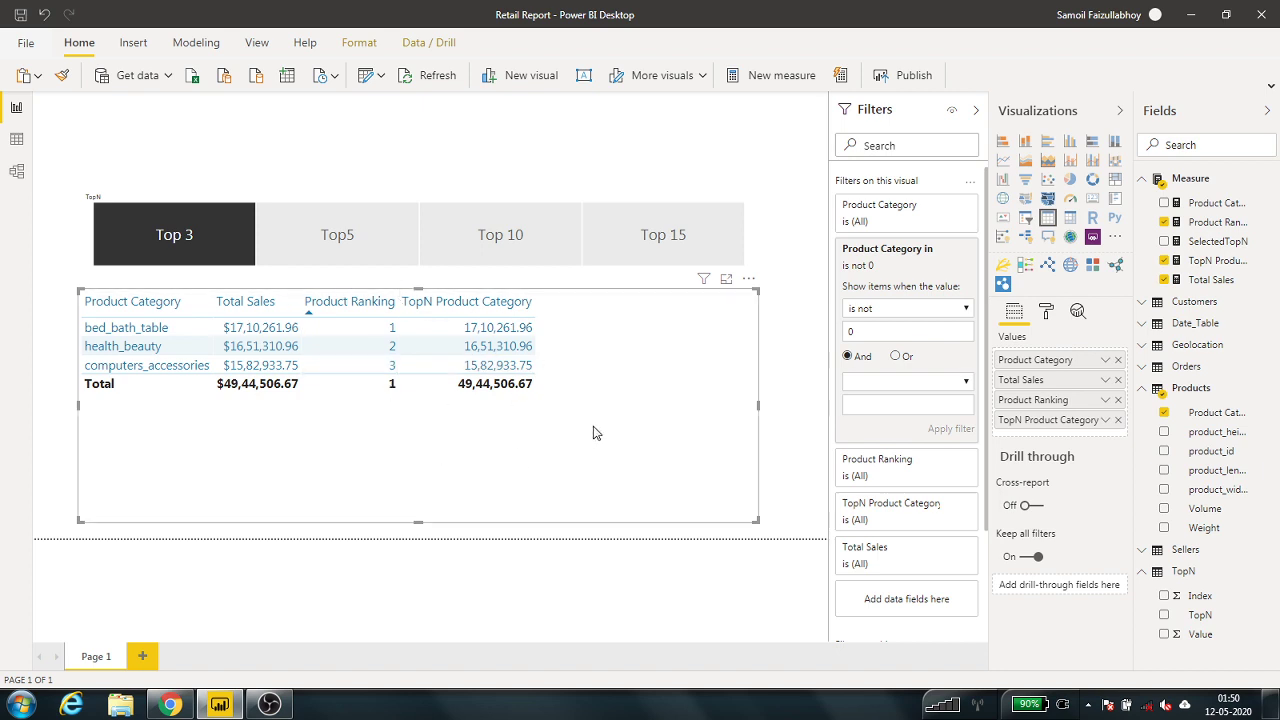
left_click(165, 236)
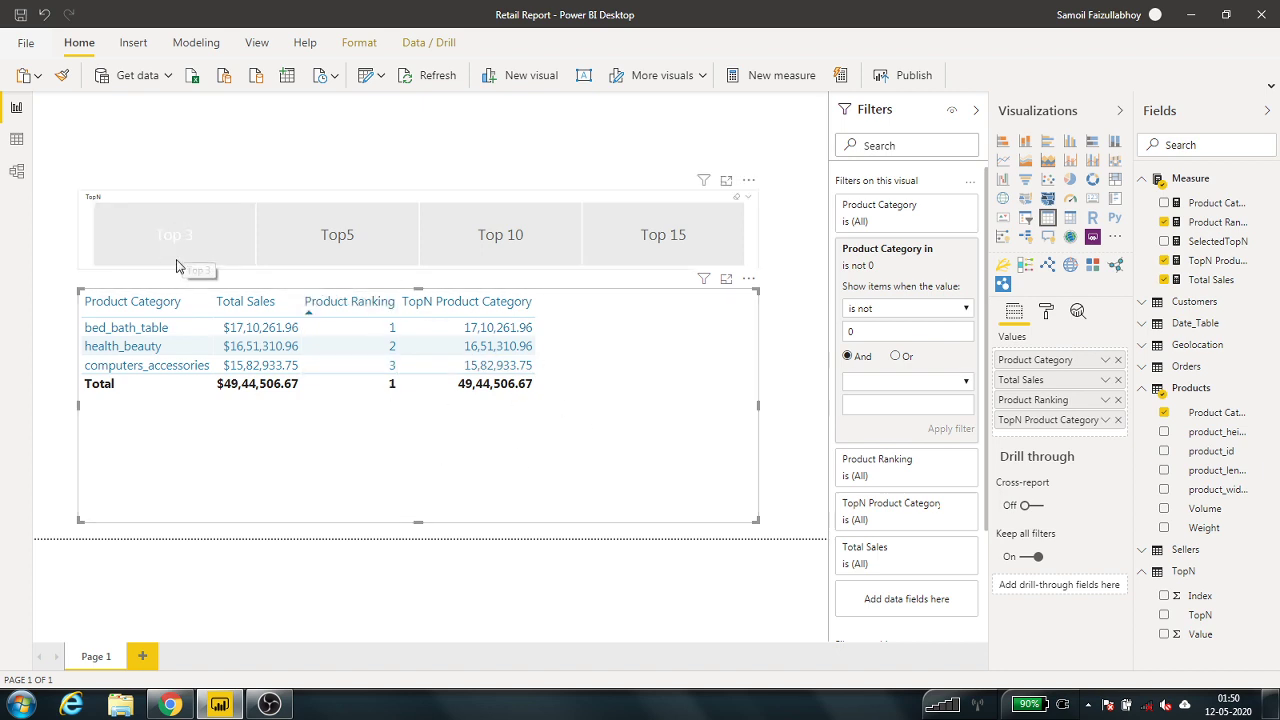
Step: Cycle the slicer through Top 3, Top5, Top 10 and Top 15 to check the table rows
left_click(192, 248)
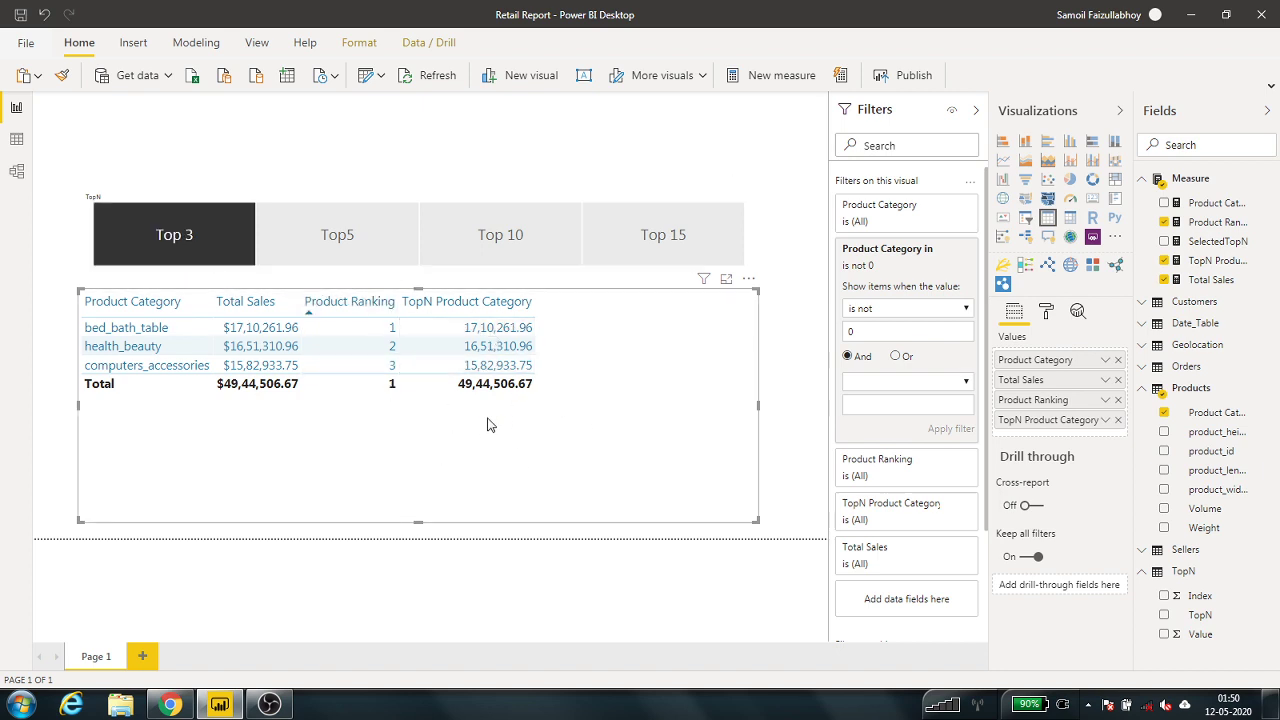
left_click(305, 227)
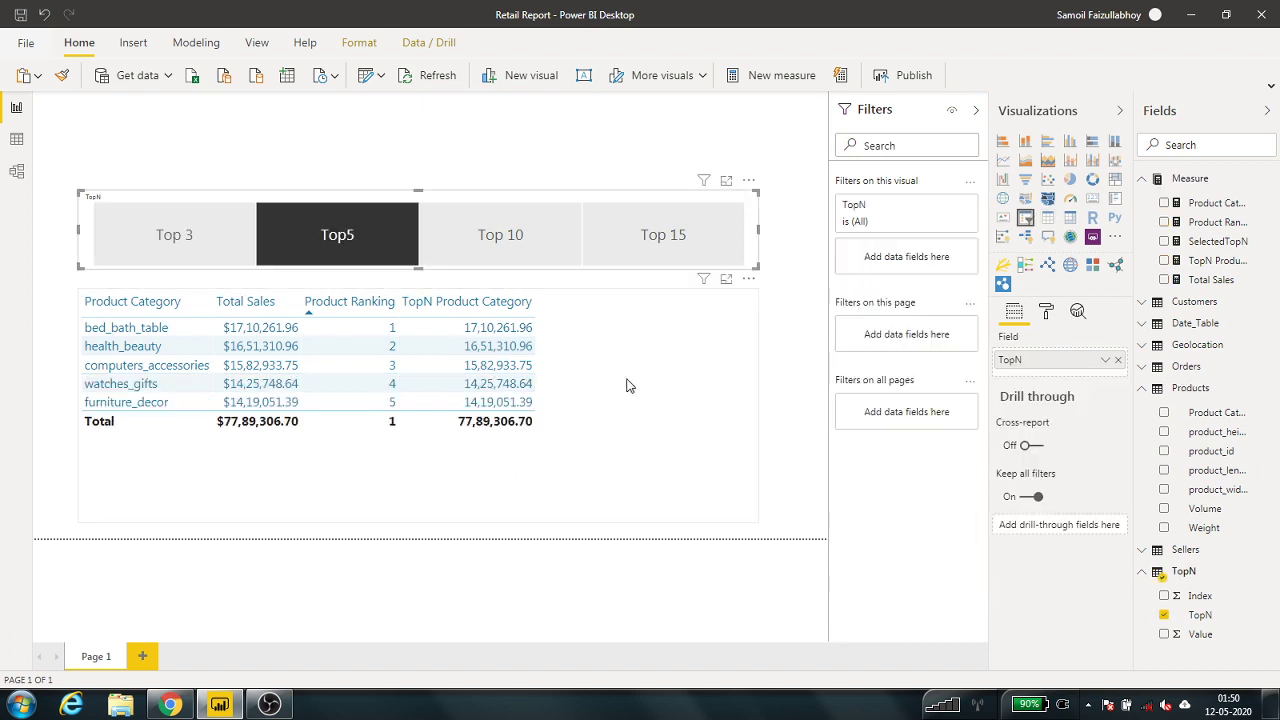
left_click(501, 237)
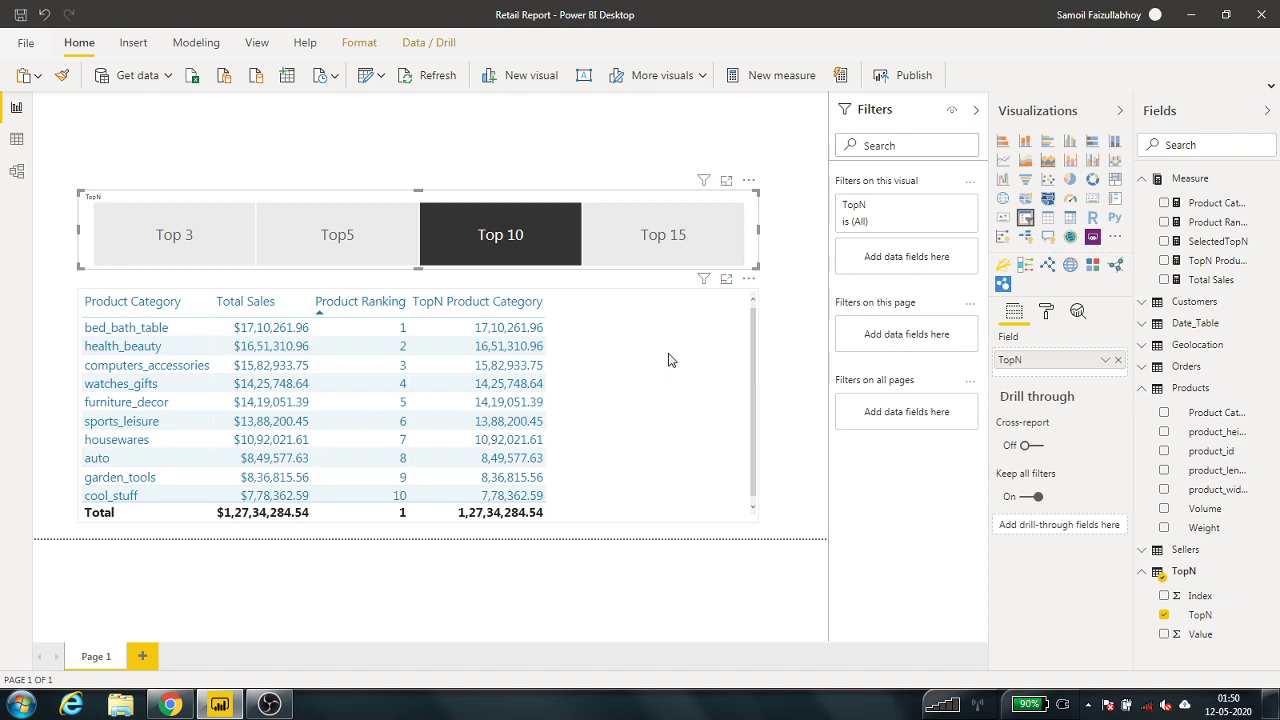
left_click(666, 234)
left_click_drag(754, 320, 740, 290)
Step: Return to Top 3 and move the slicer to the page top with the table beneath it
left_click(162, 243)
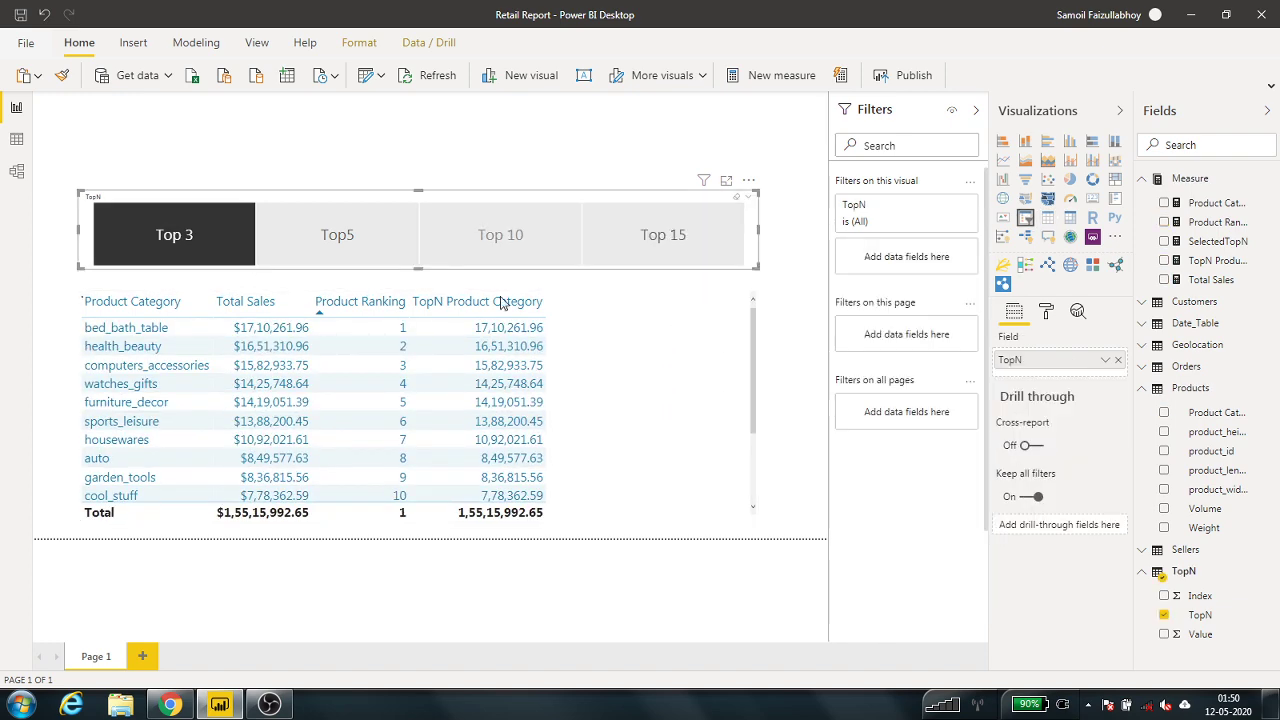
left_click_drag(443, 194, 385, 105)
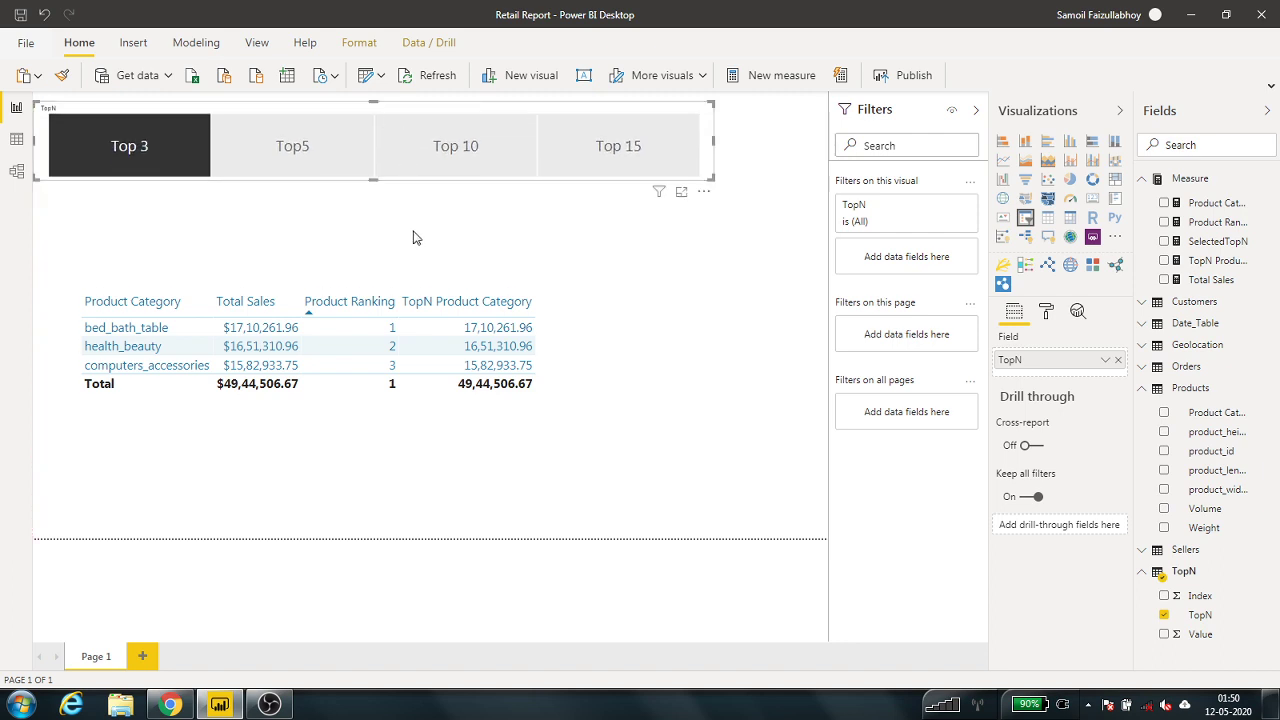
left_click_drag(571, 346, 553, 258)
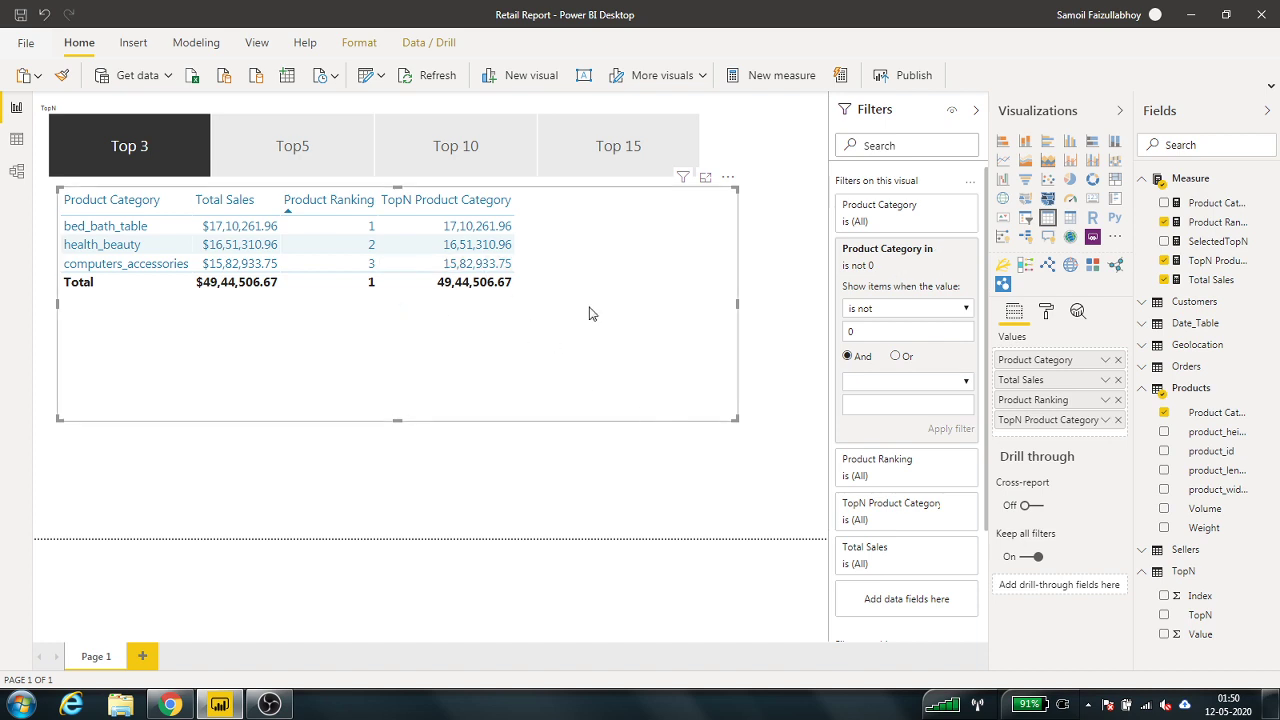
Step: Shrink the table and build a visual of TopN Product Category by Date_Table Month below it
left_click_drag(733, 418, 697, 323)
left_click(730, 340)
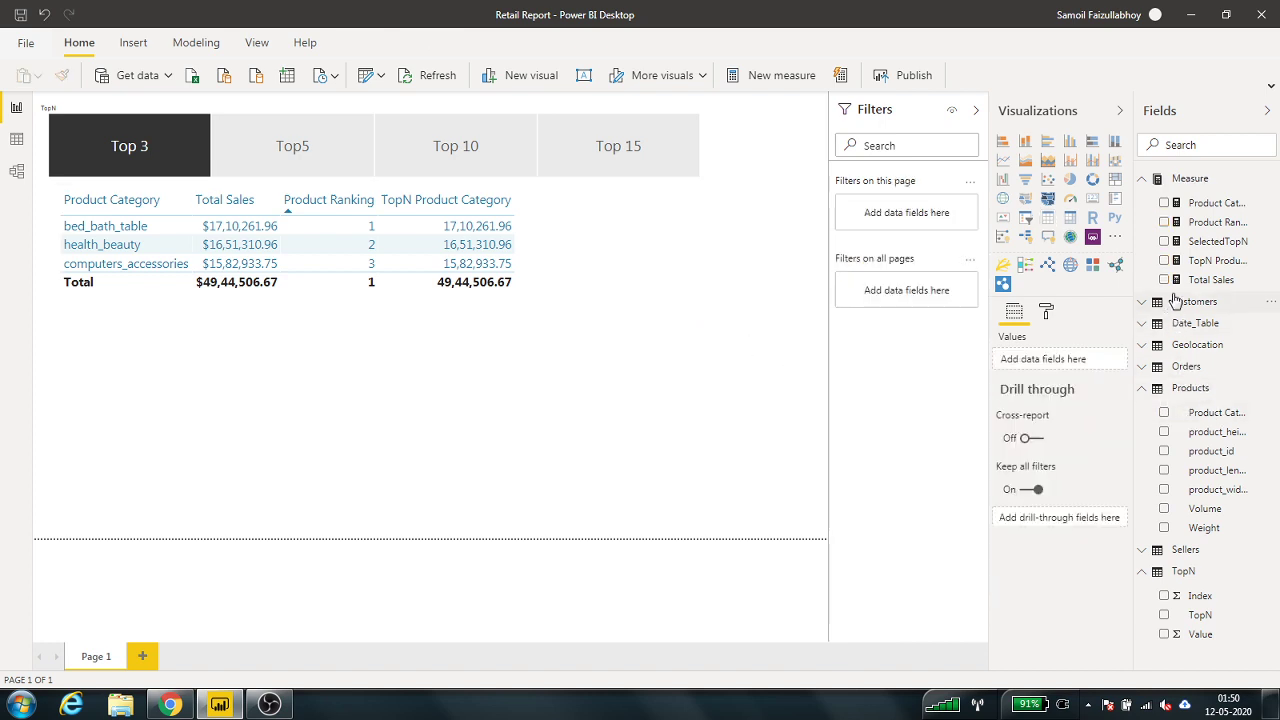
left_click(1150, 326)
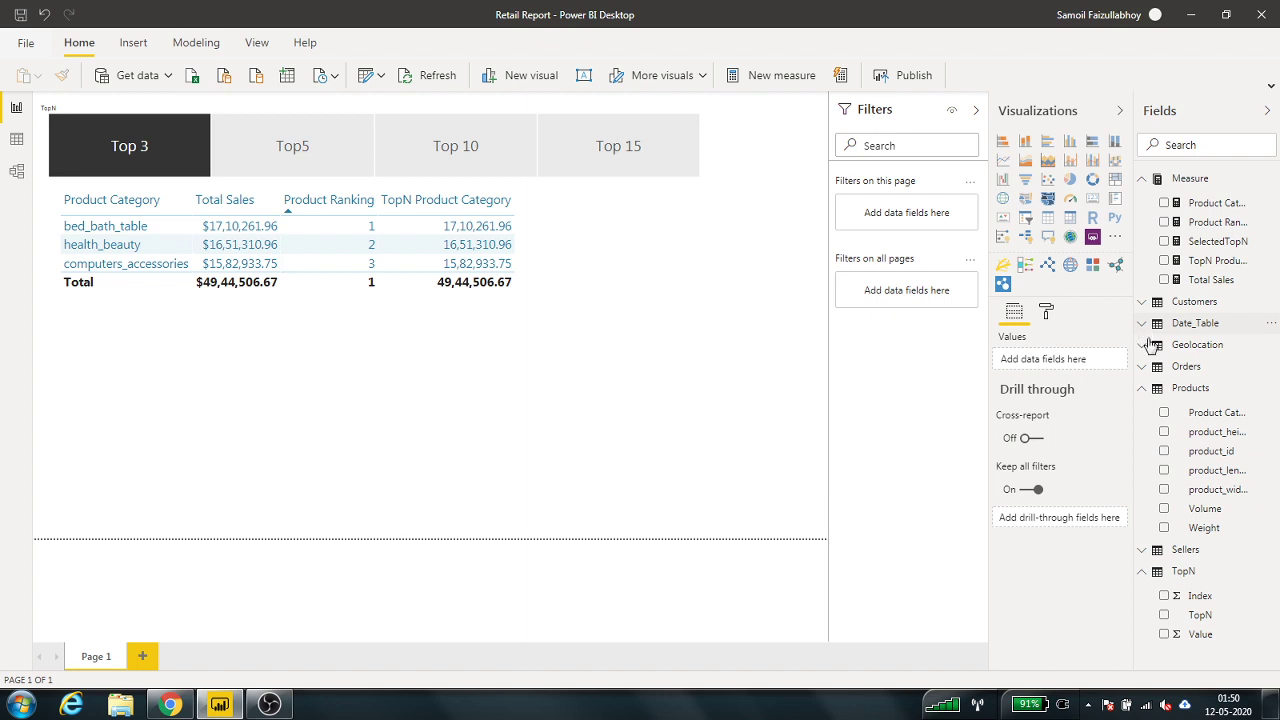
left_click_drag(1203, 426, 634, 438)
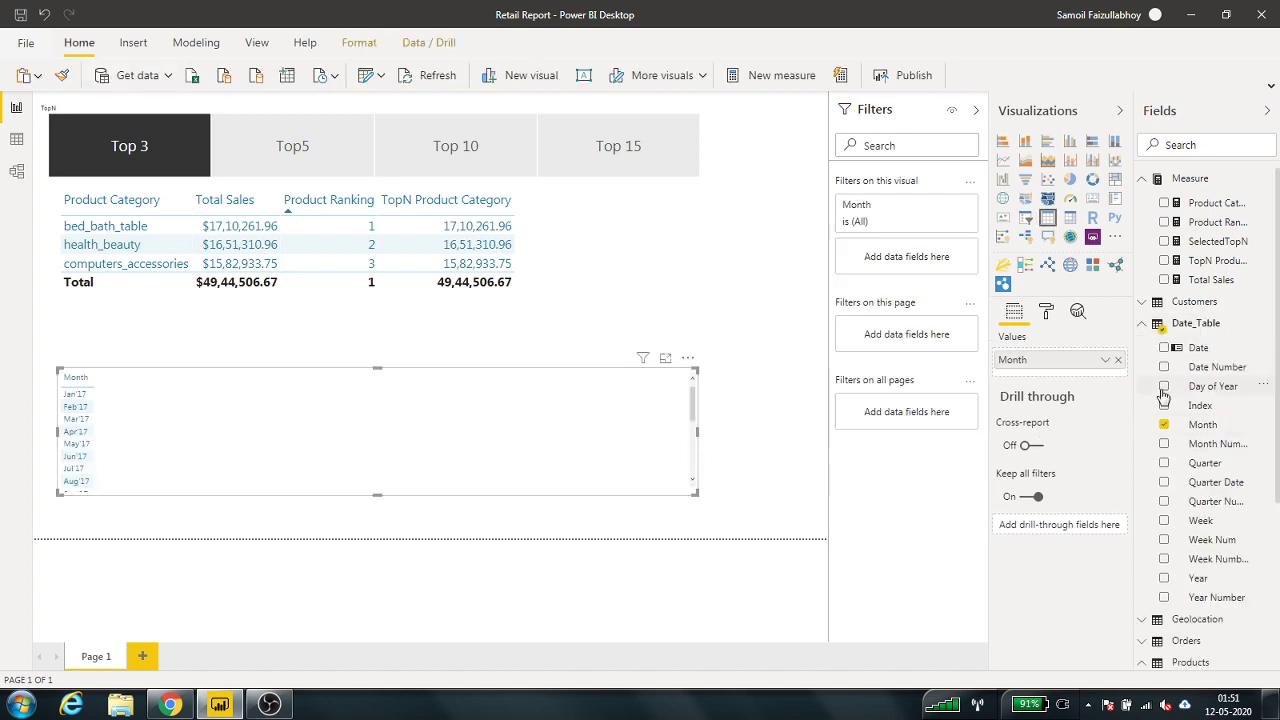
left_click(1142, 325)
left_click(1142, 325)
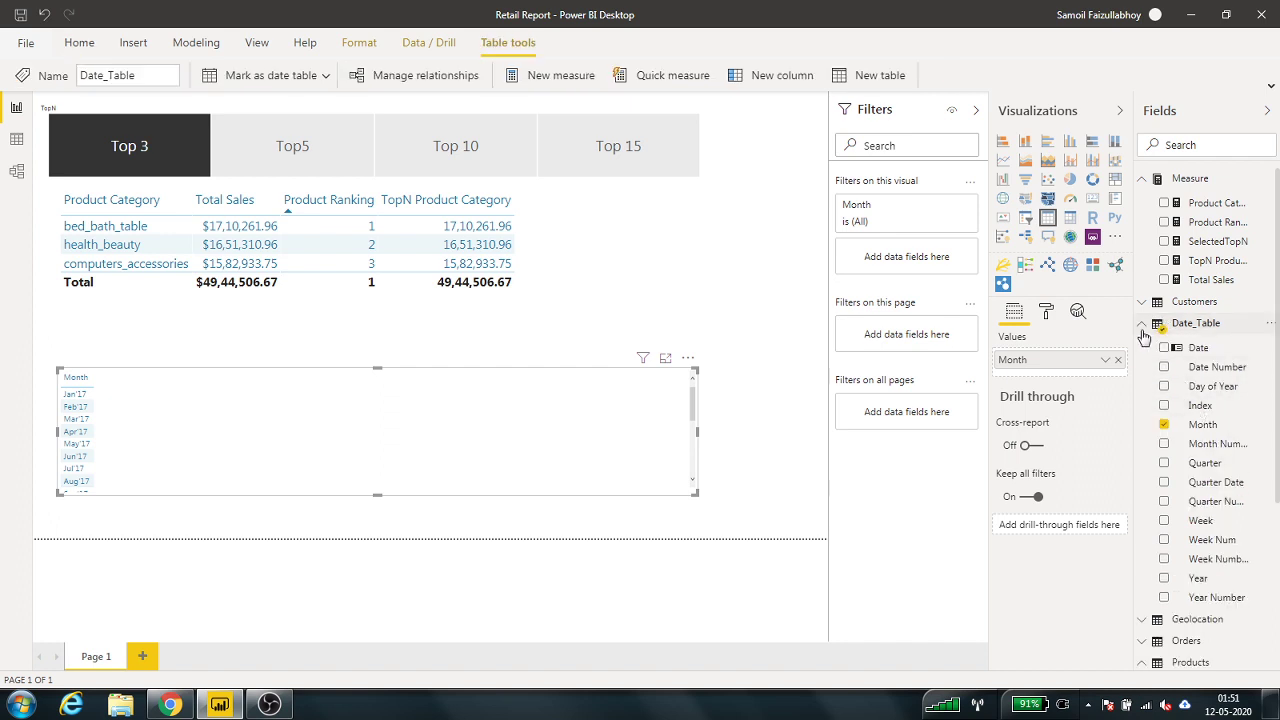
left_click(1142, 325)
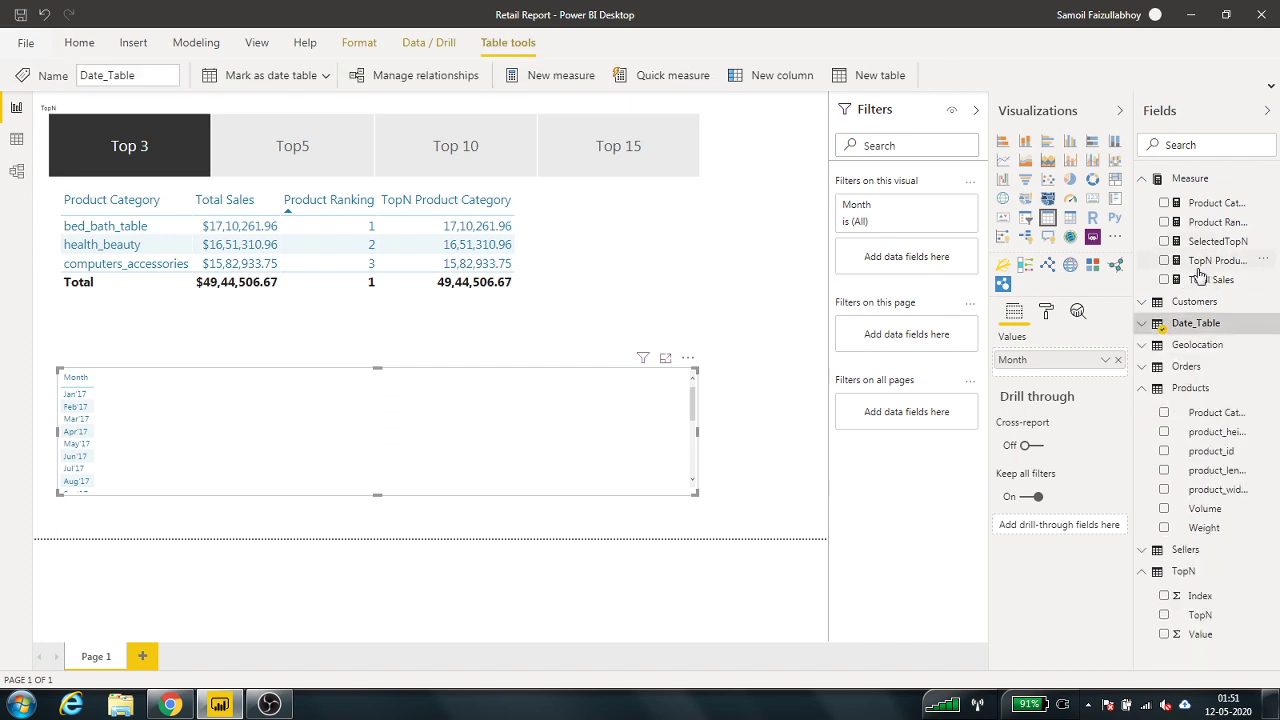
left_click_drag(1217, 261, 466, 406)
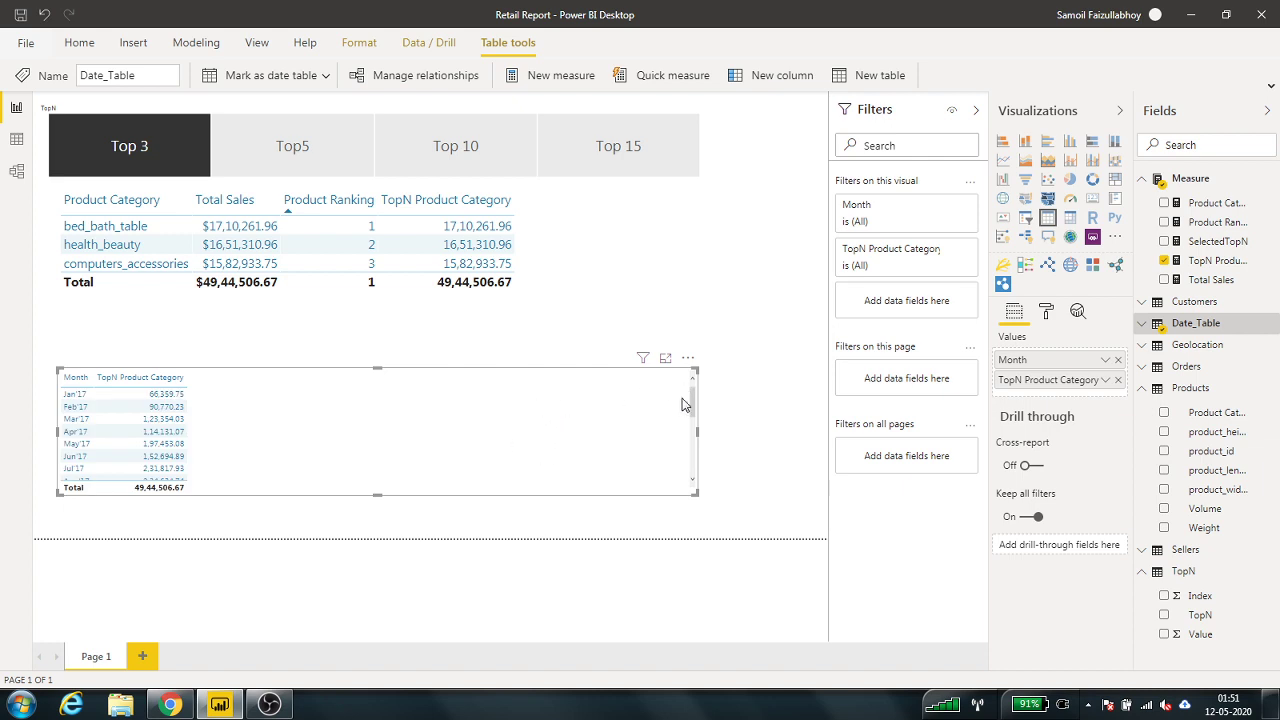
mouse_move(692, 402)
left_mouse_down()
mouse_move(692, 480)
mouse_move(692, 398)
left_mouse_up()
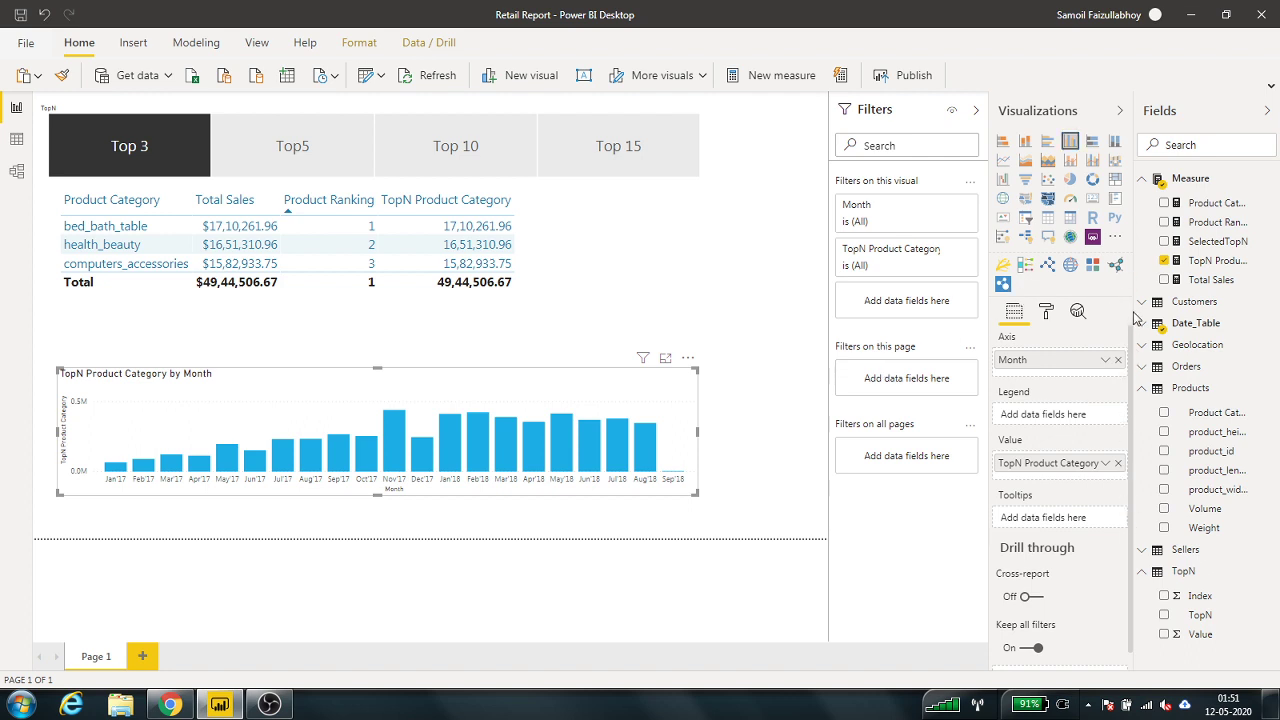
Step: Widen the Fields pane and turn on data labels for the monthly chart
left_click_drag(1135, 281, 1045, 288)
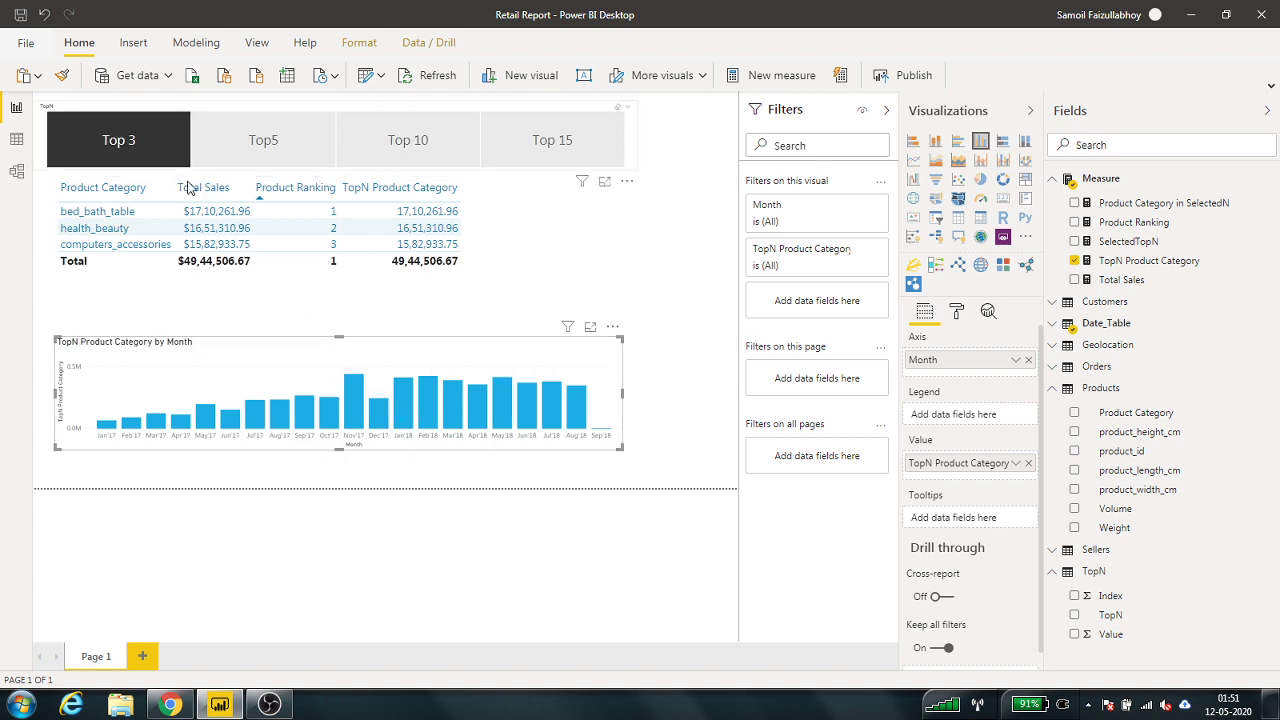
left_click(960, 312)
left_click(1006, 487)
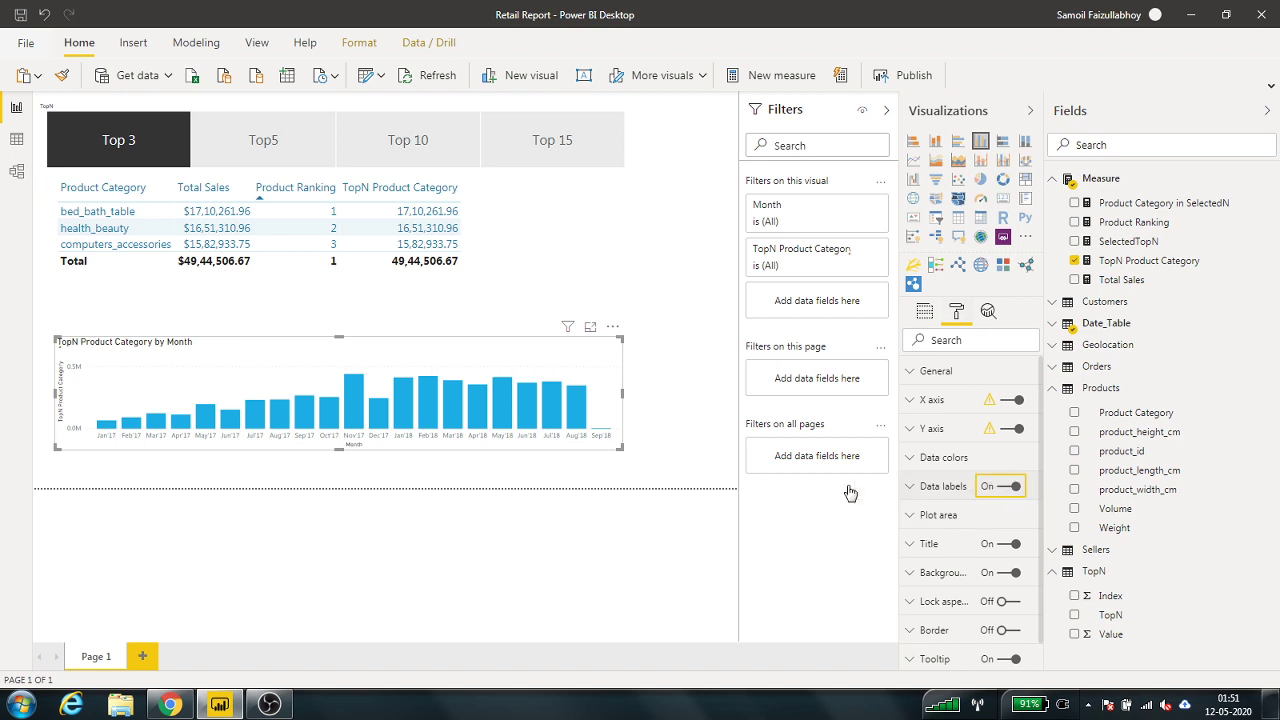
key("XF86MonBrightnessUp")
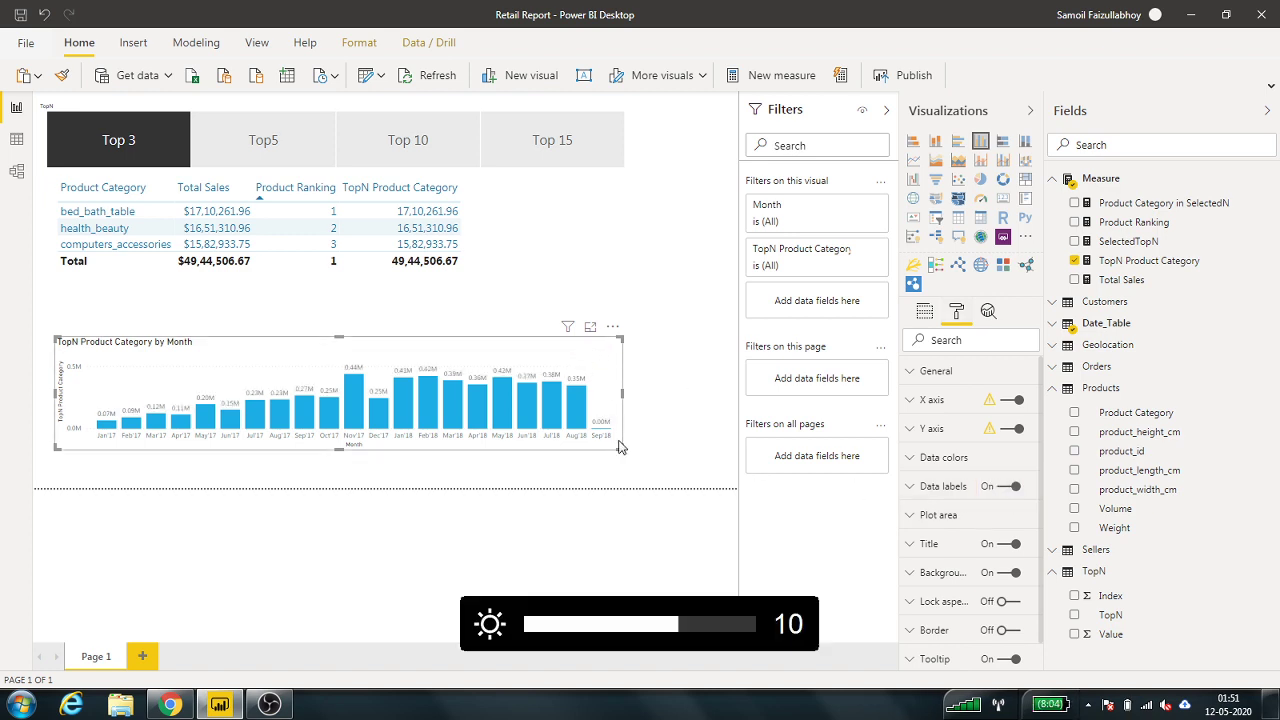
Step: Enlarge the monthly chart across the page and choose the Top5 tile
left_click_drag(621, 448, 737, 488)
key("XF86MonBrightnessUp")
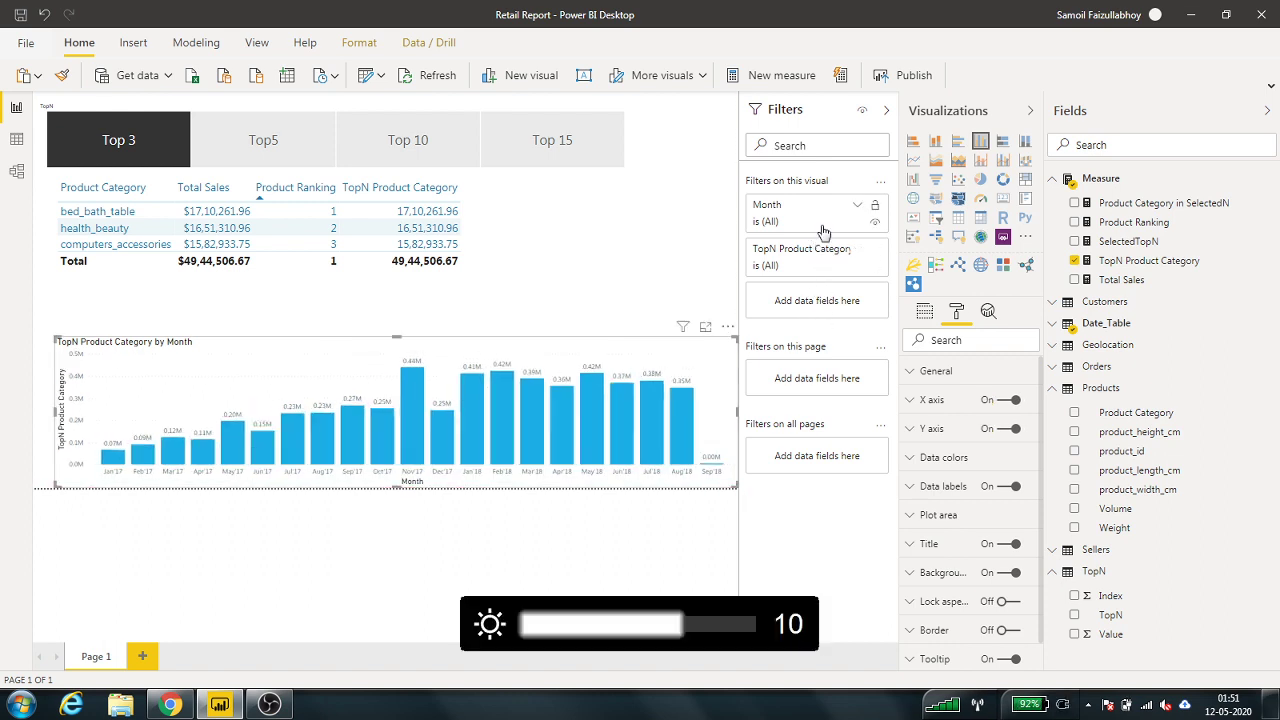
left_click(268, 145)
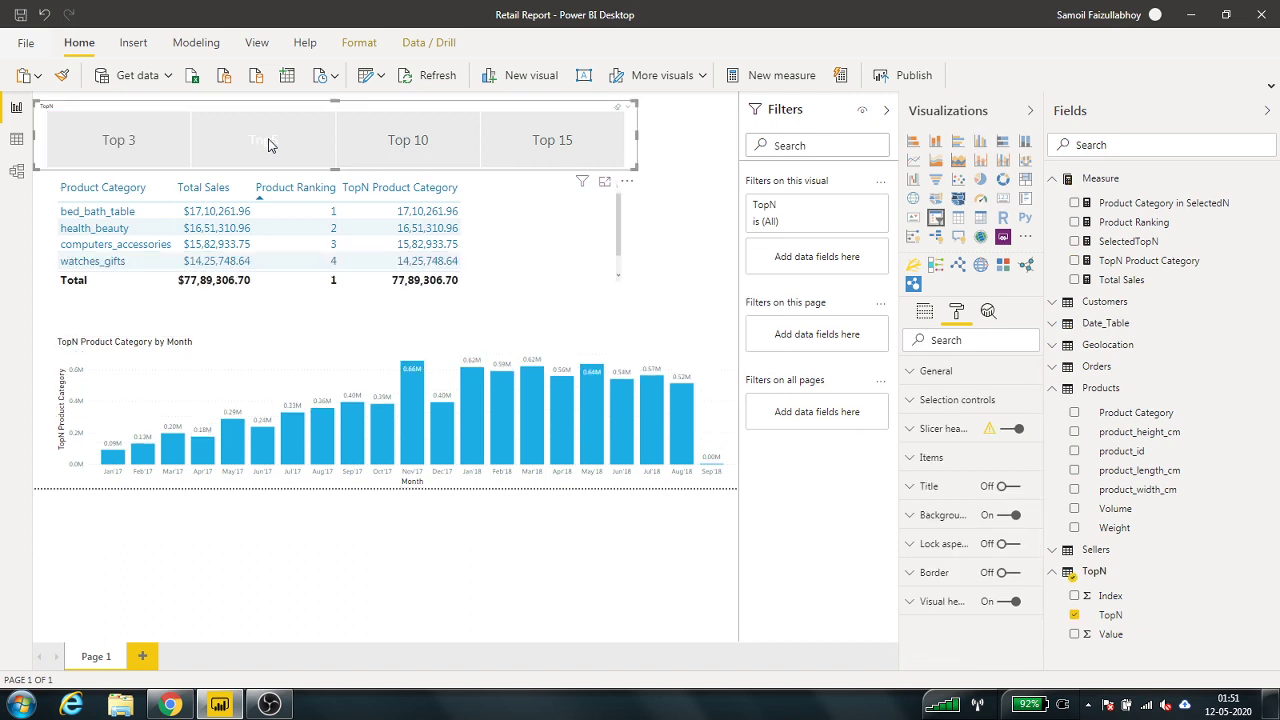
Step: Switch the slicer to Top 10, then to Top 15
left_click(400, 140)
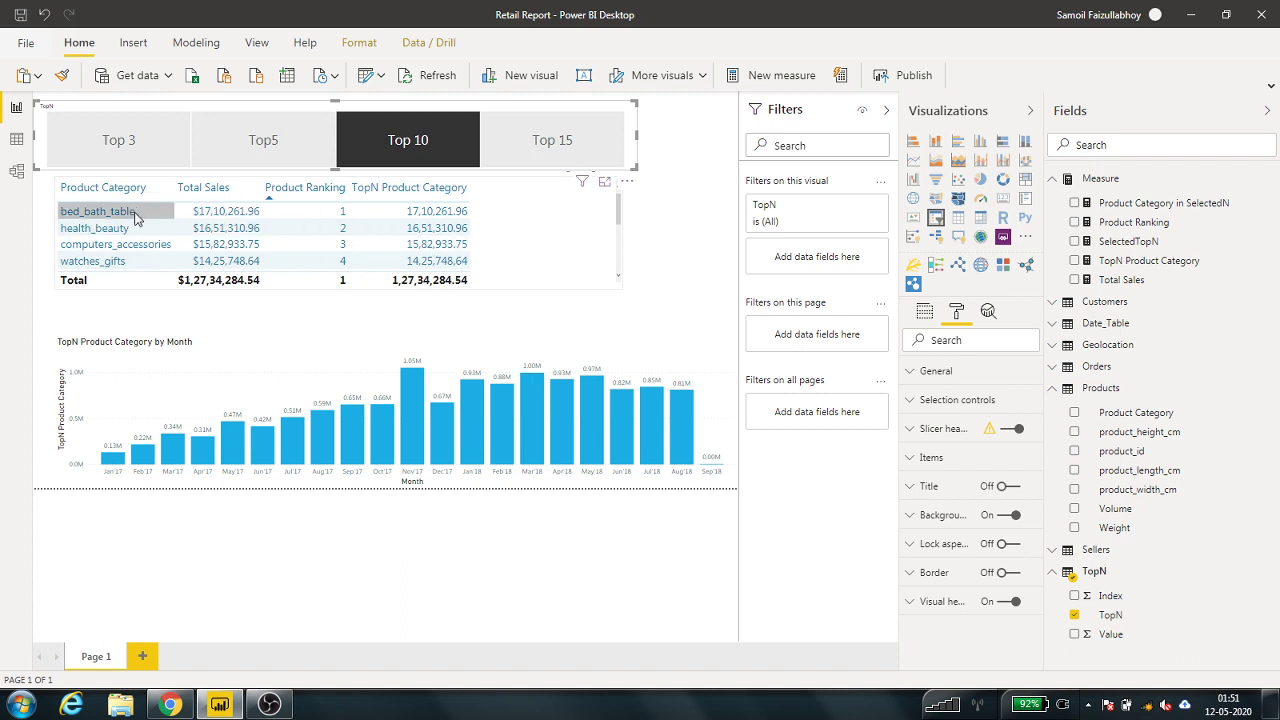
left_click(552, 140)
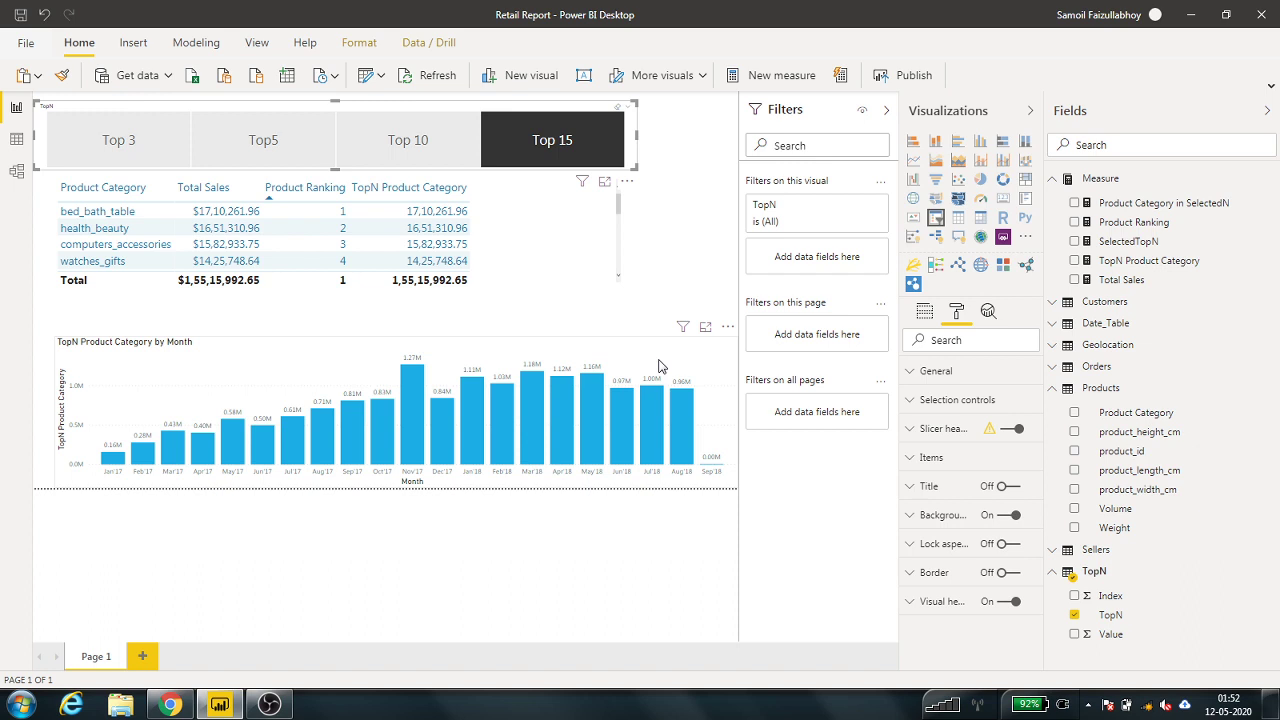